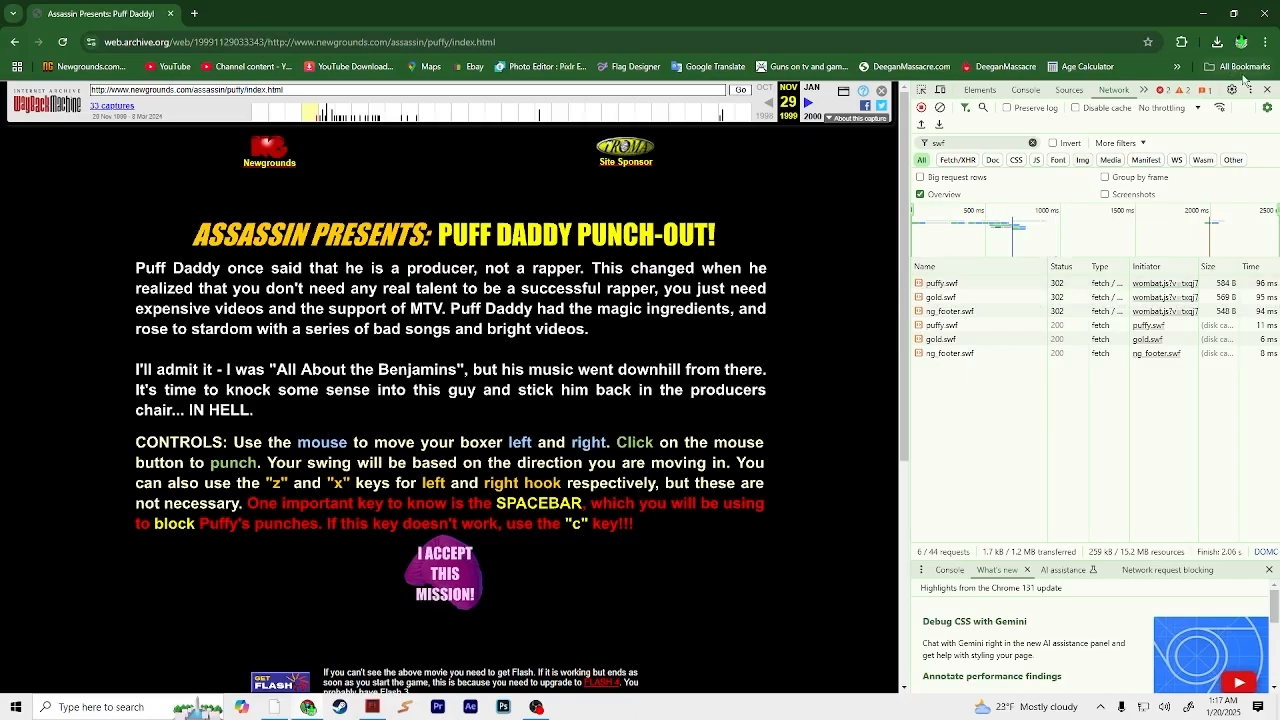
Step: Close the browser's developer tools, switch to JPEXS Free Flash Decompiler, and view the header of 398317_ruined.swf
left_click(1267, 89)
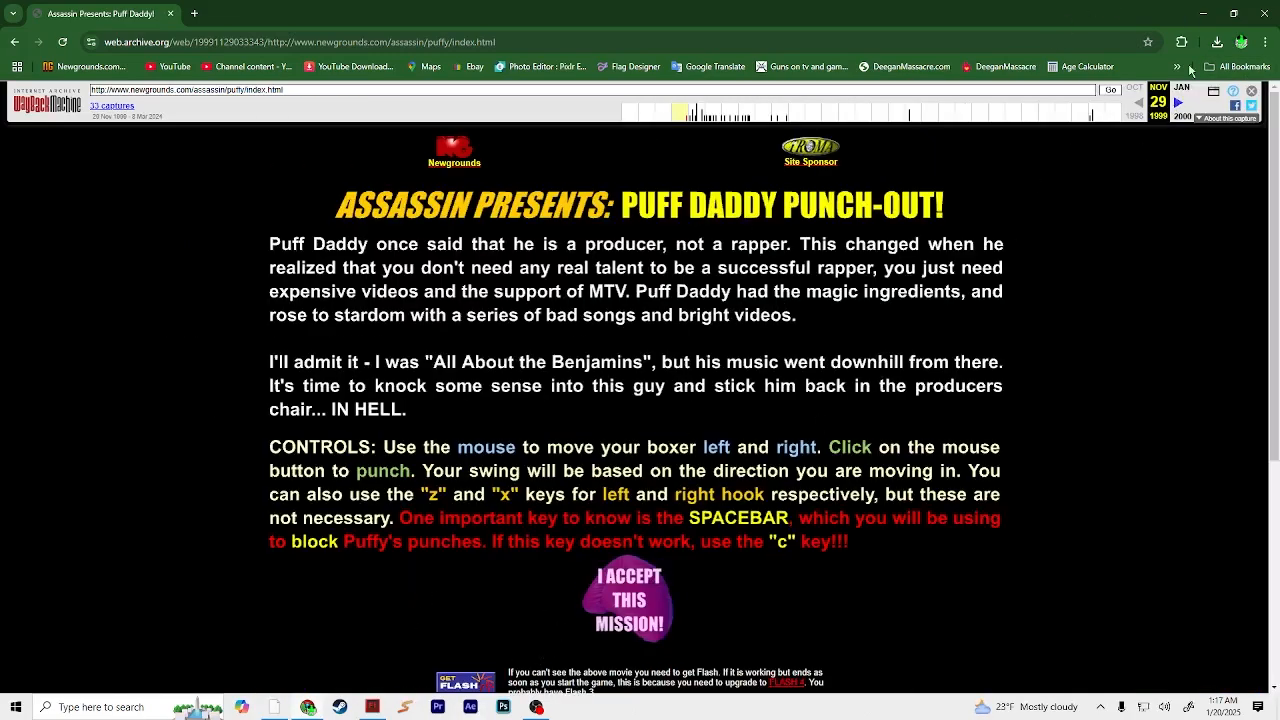
left_click(1203, 13)
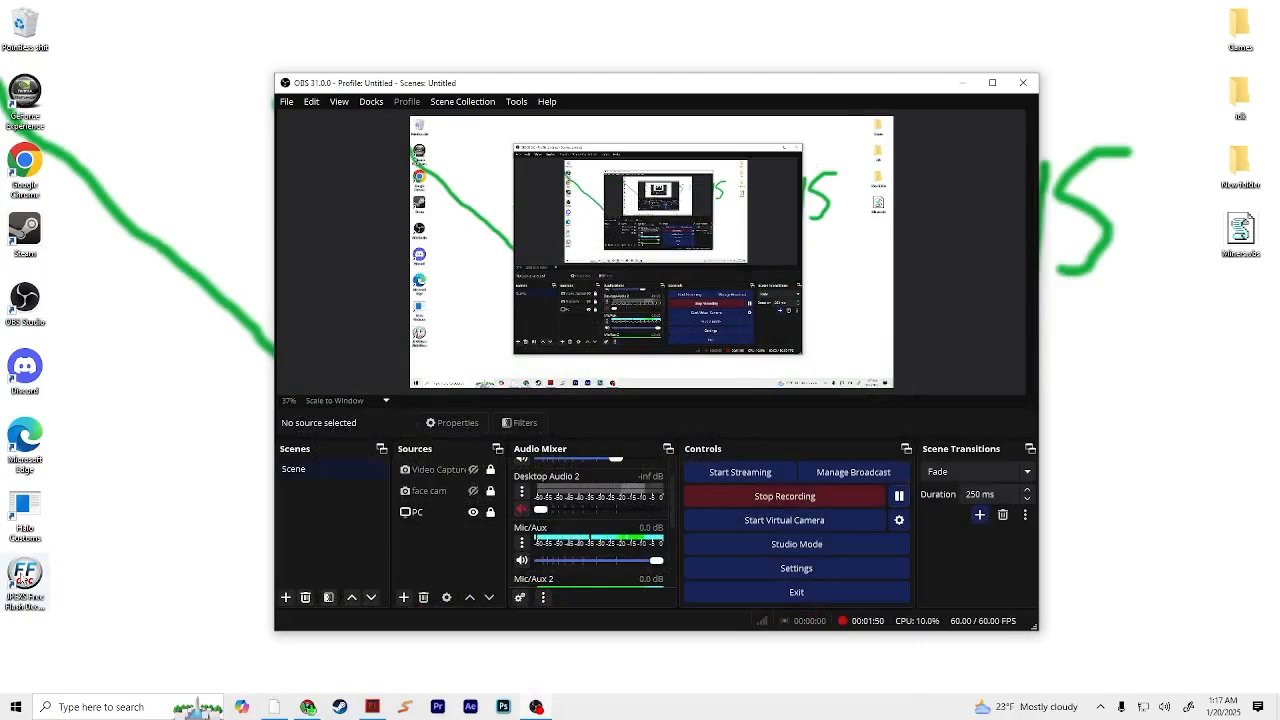
double_click(24, 580)
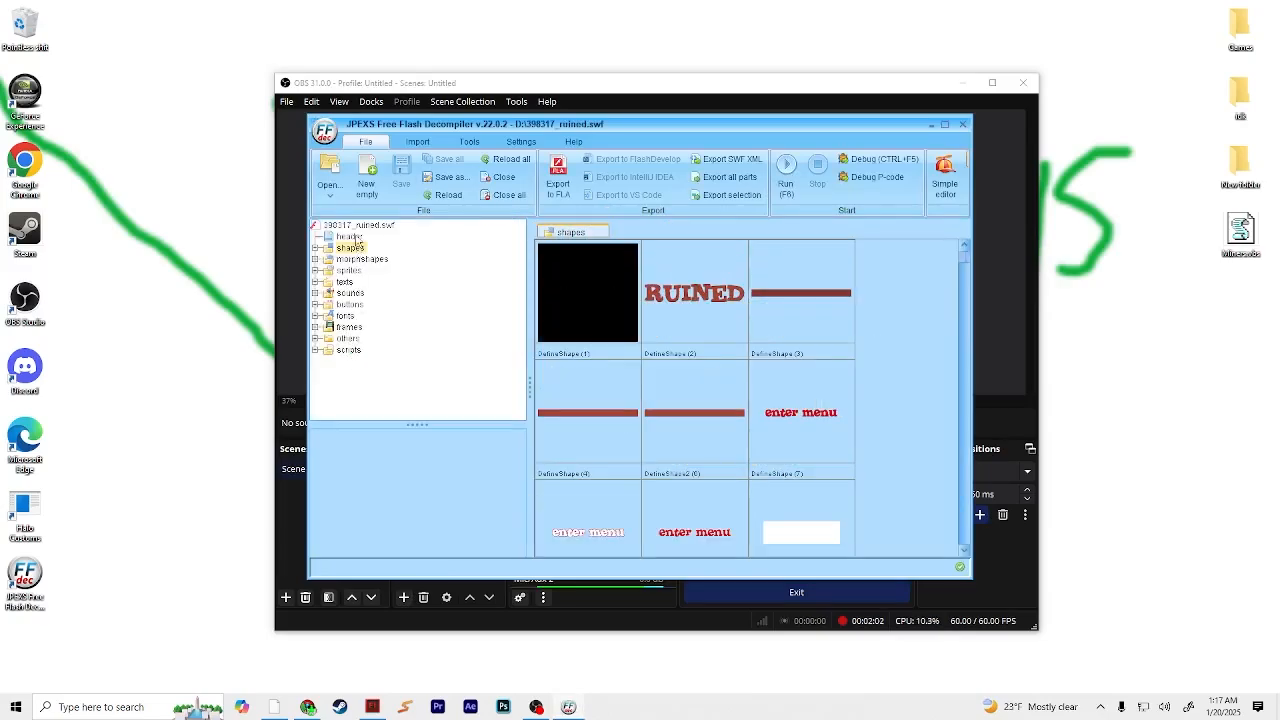
left_click(354, 238)
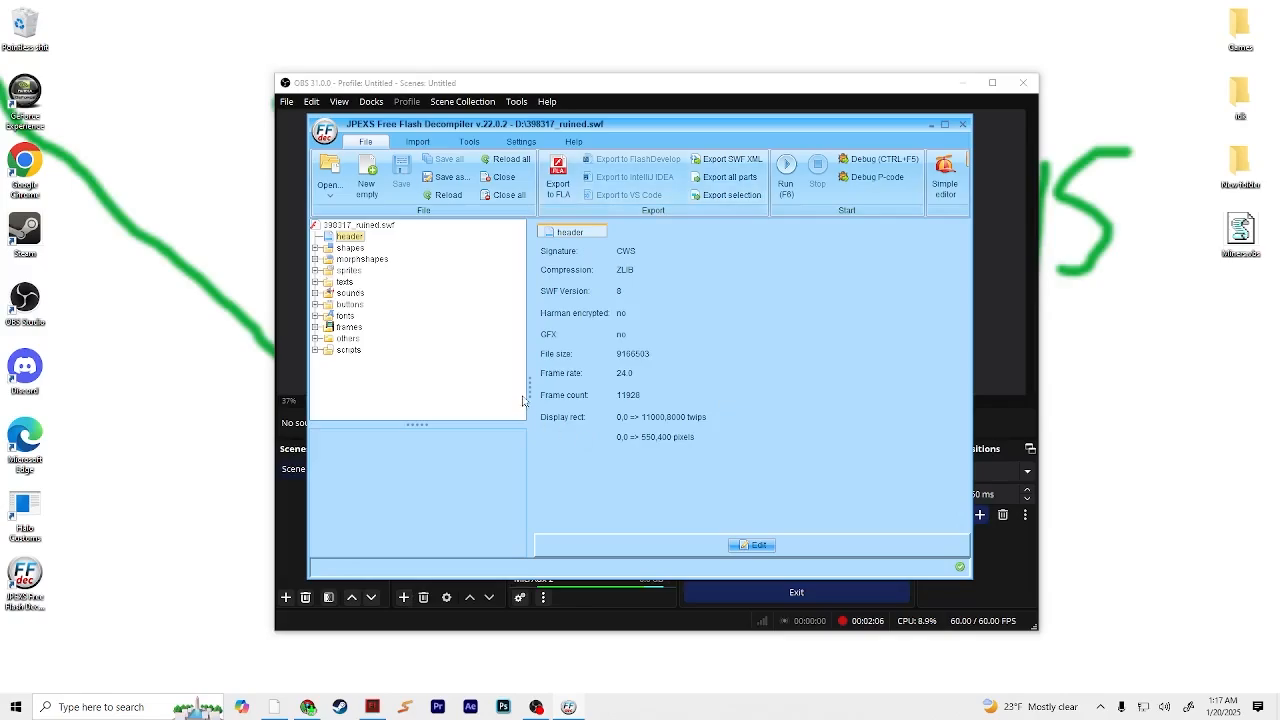
mouse_move(531, 390)
left_mouse_down()
mouse_move(619, 392)
mouse_move(533, 392)
left_mouse_up()
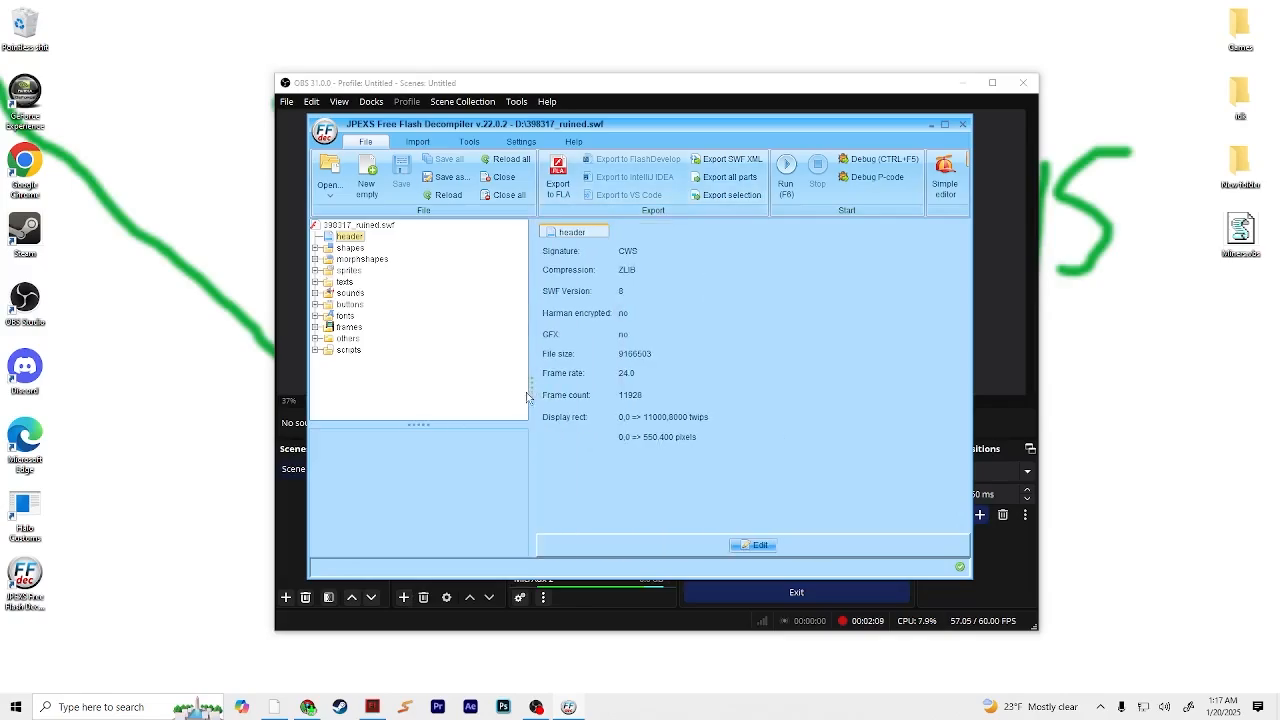
Step: Switch to puffy.fla in Flash Professional and check the actions on the full-stage "target" movie clip at frame 134
left_click(374, 707)
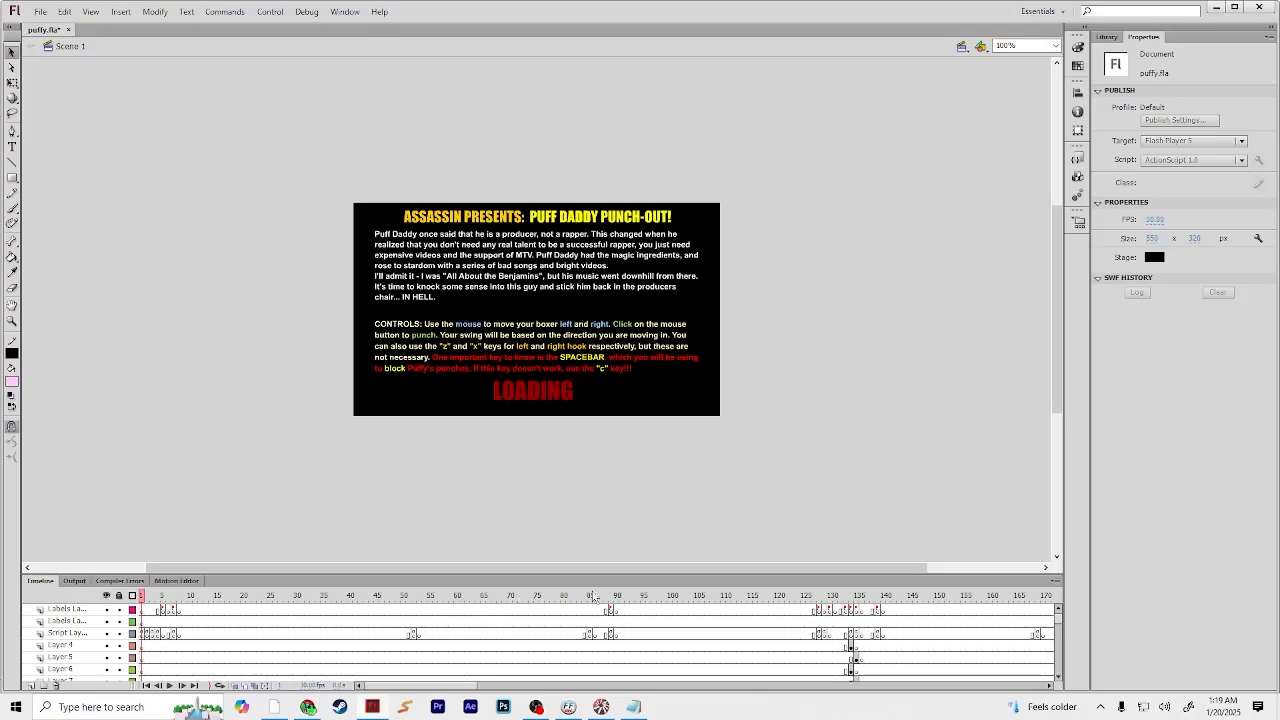
left_click_drag(666, 597, 853, 585)
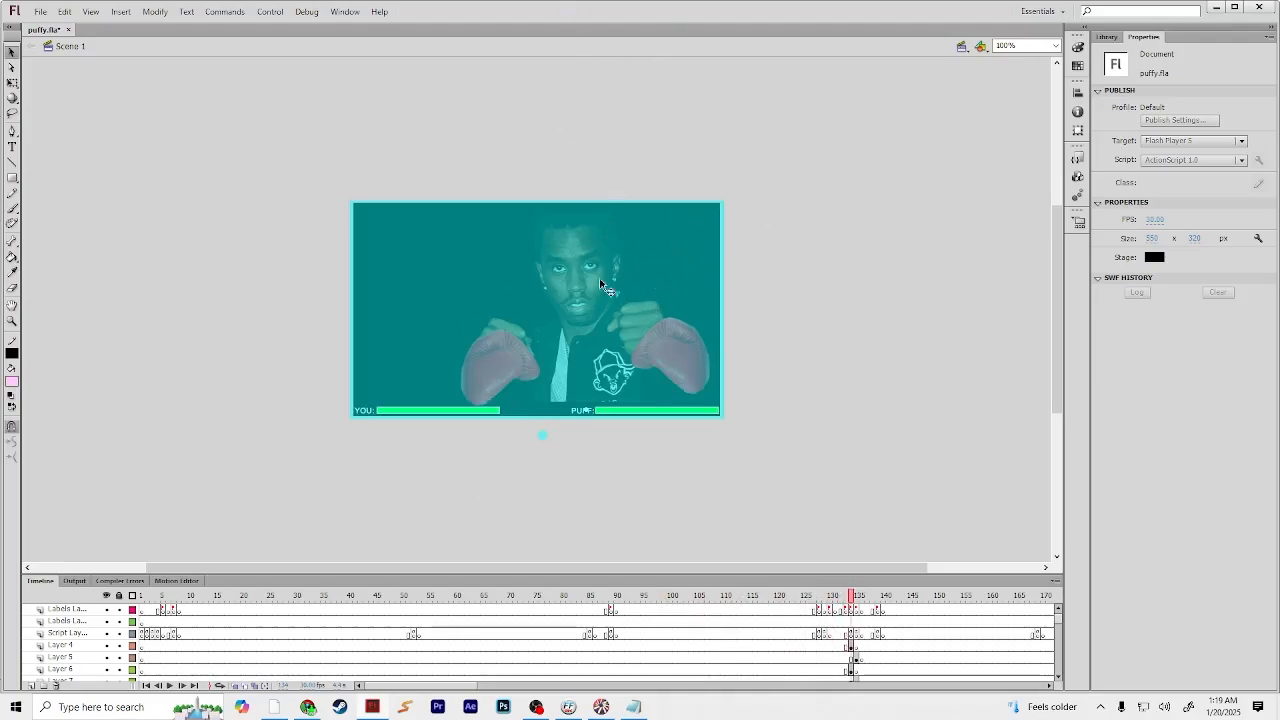
left_click_drag(881, 430, 614, 192)
left_click(762, 462)
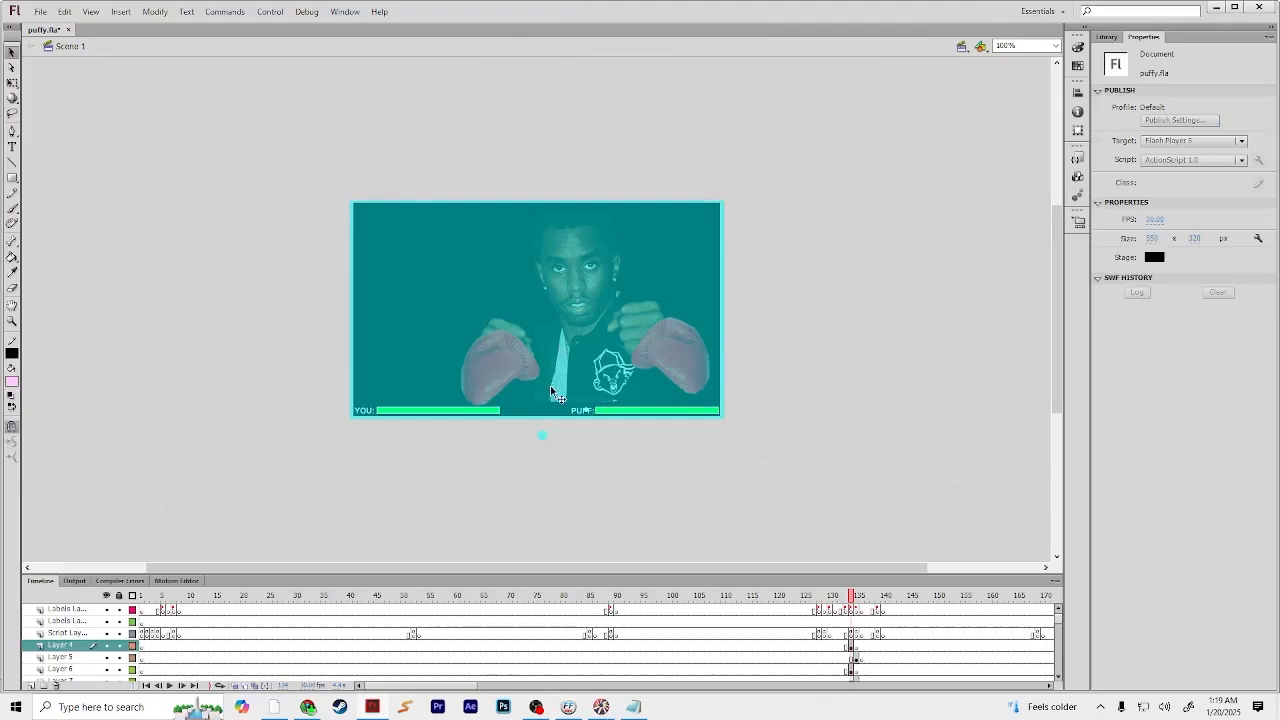
right_click(356, 322)
left_click(425, 542)
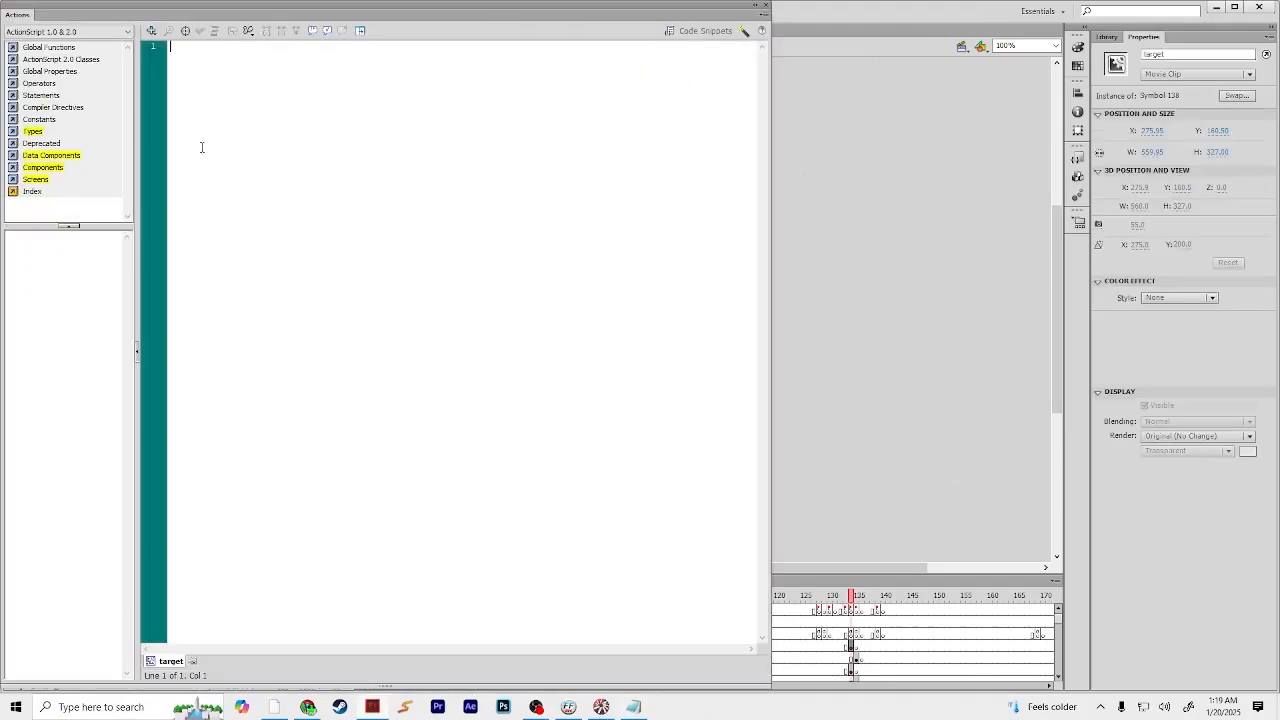
key("F9")
Step: Enter the "target" movie clip and examine the key-press and punch script attached to the button inside it
double_click(488, 233)
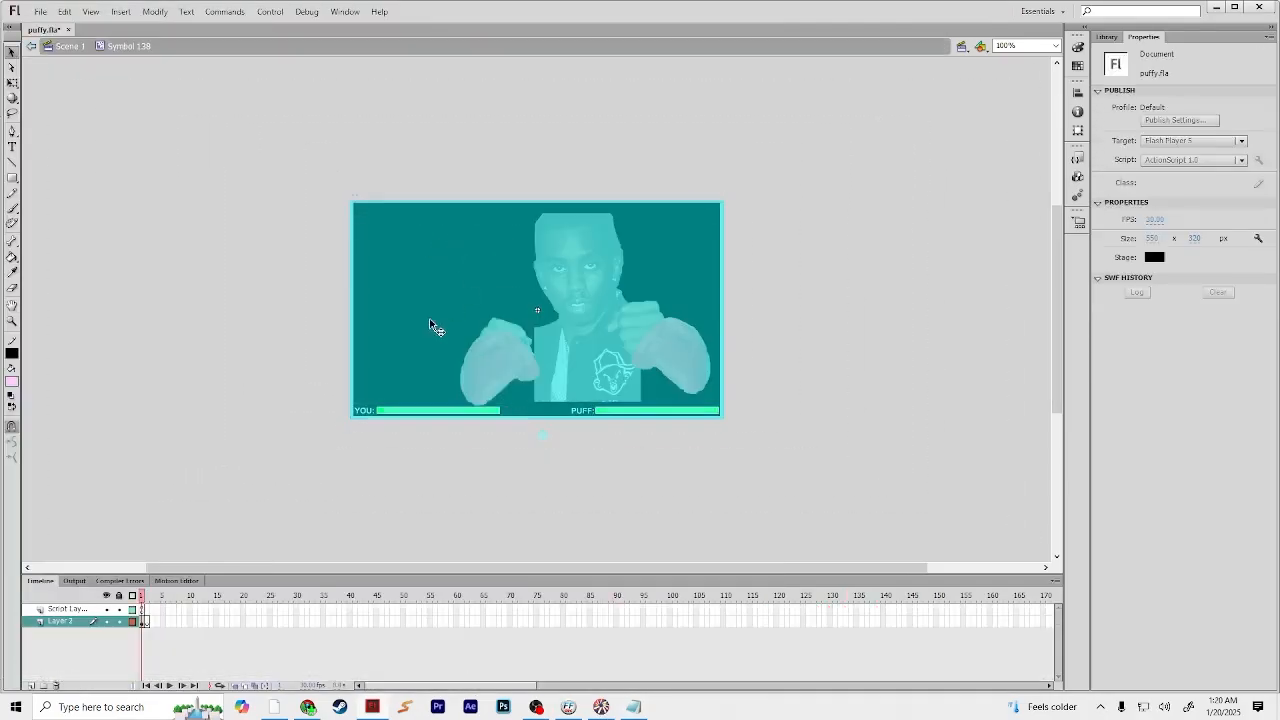
right_click(459, 252)
left_click(496, 542)
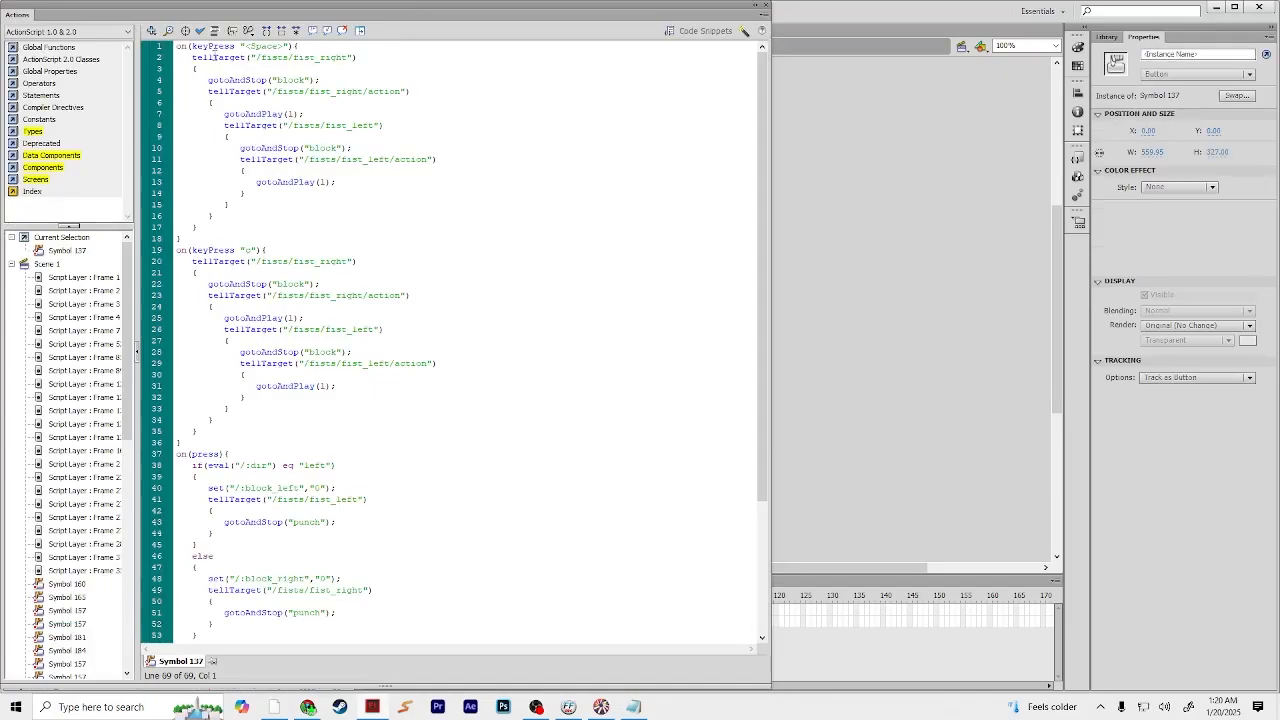
left_click_drag(177, 48, 438, 632)
scroll(252, 67, "down", 5)
left_click_drag(188, 181, 403, 261)
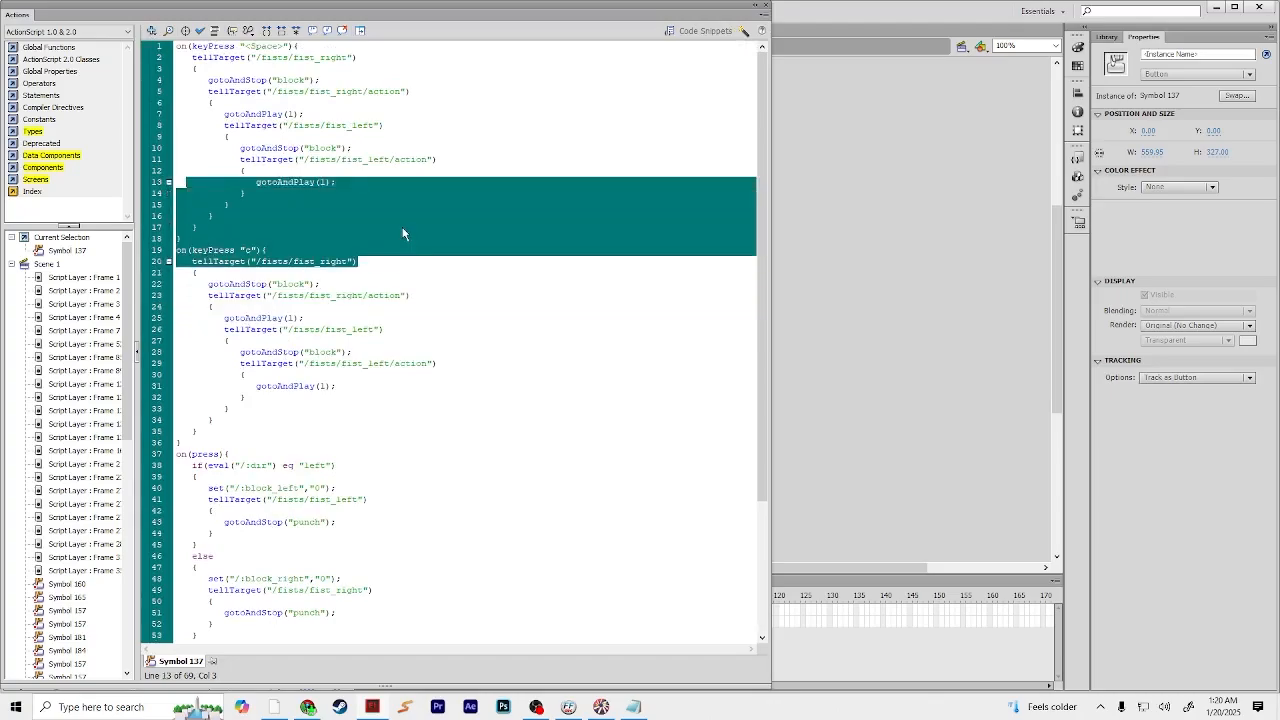
left_click(404, 229)
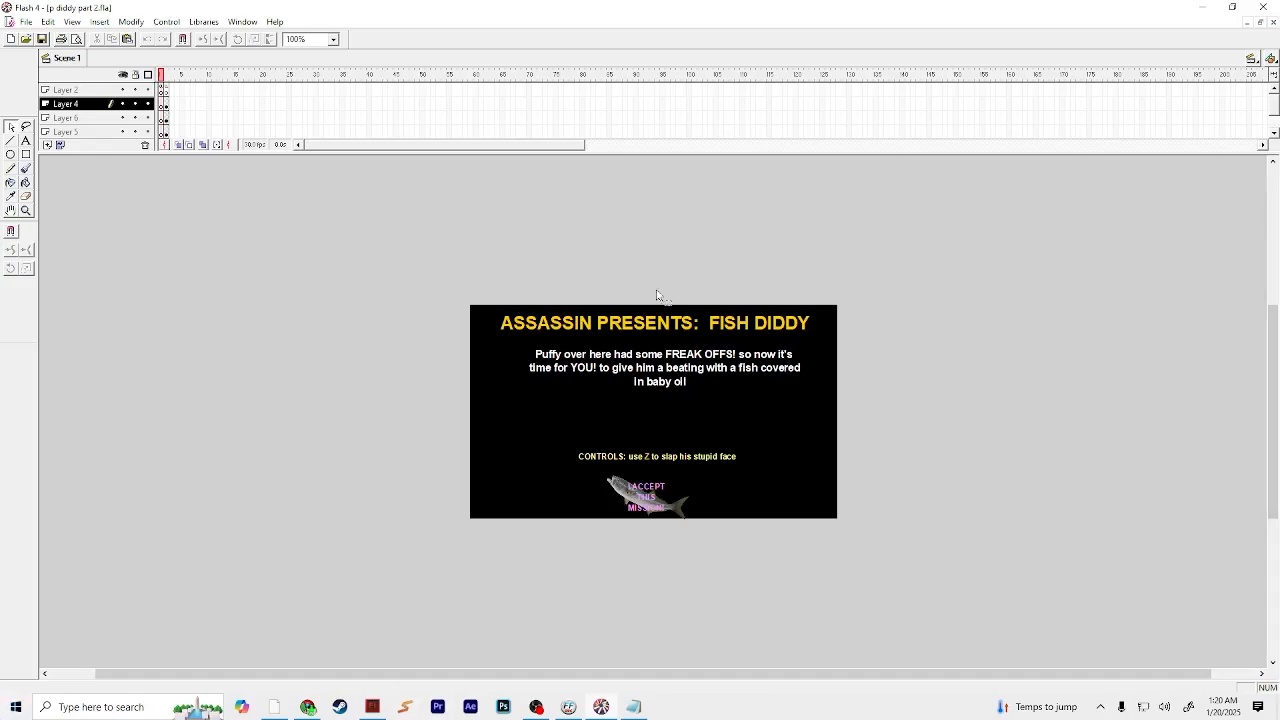
left_click_drag(463, 275, 496, 402)
left_click_drag(467, 353, 856, 589)
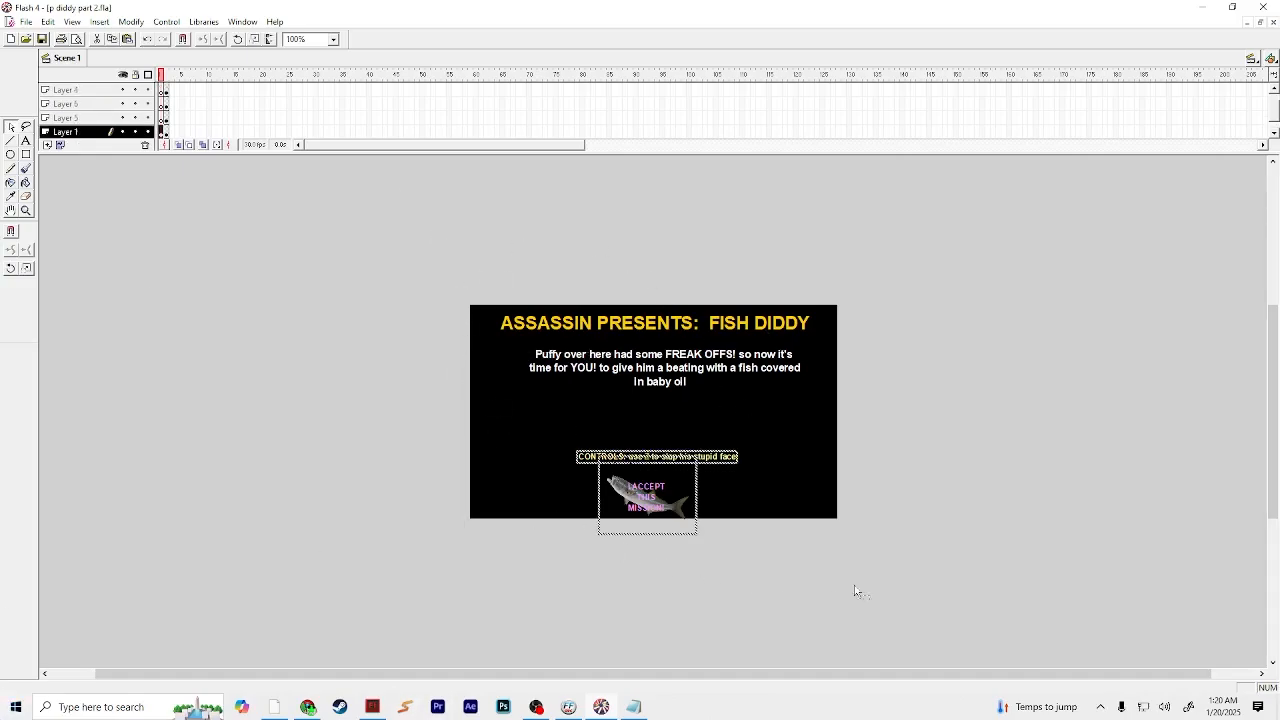
left_click(948, 536)
left_click_drag(1006, 660, 651, 306)
left_click(1037, 363)
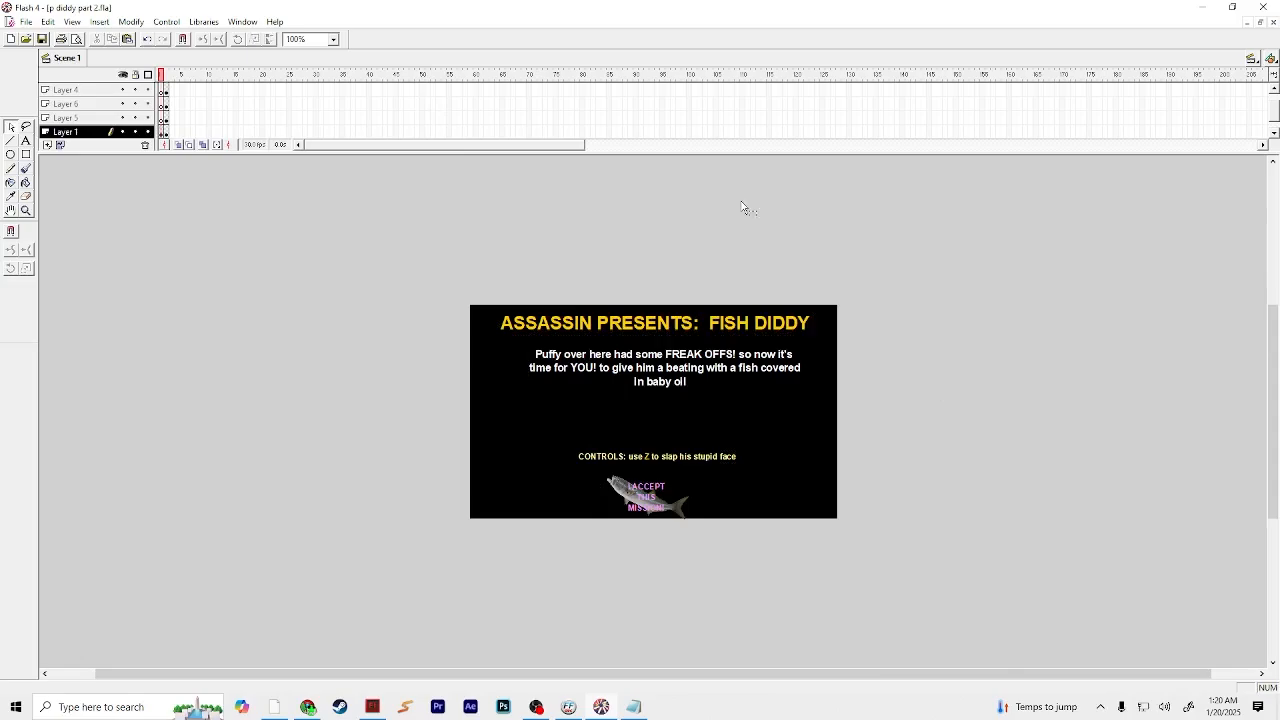
Step: Inspect the instance properties of the full-stage button on Layer 4, frame 2, of p diddy part 2.fla
left_click(167, 89)
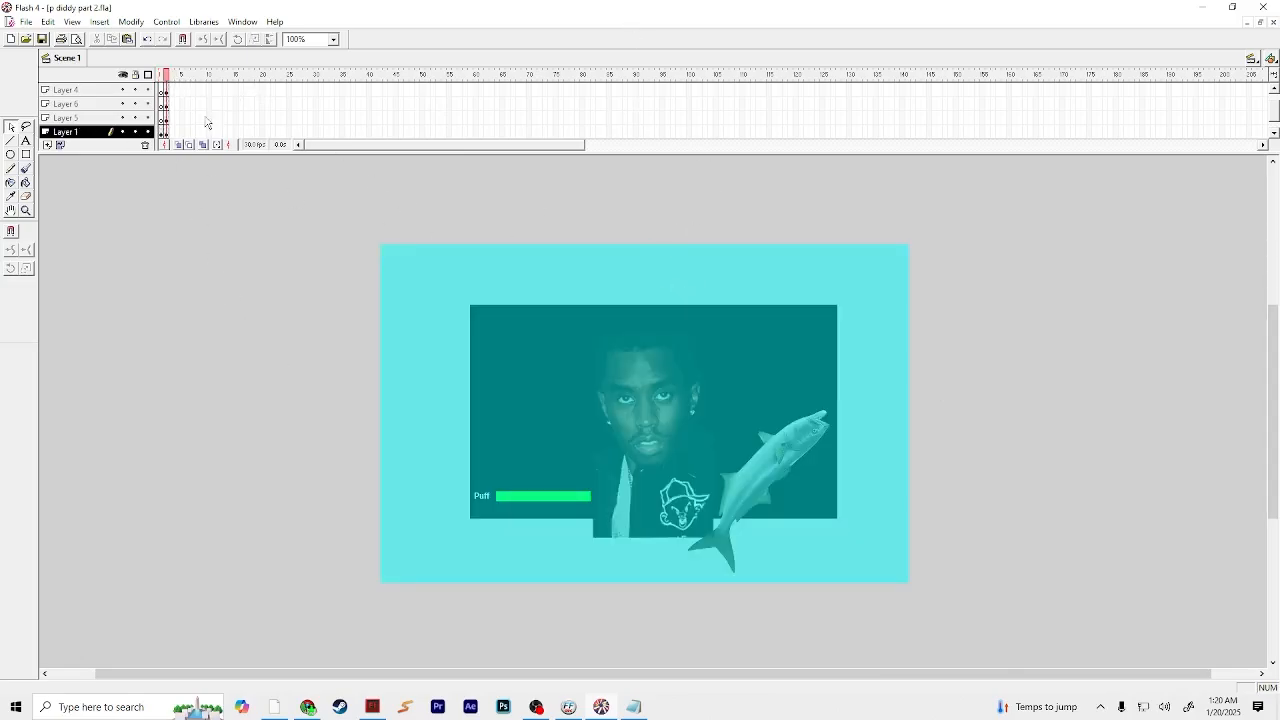
left_click(1274, 108)
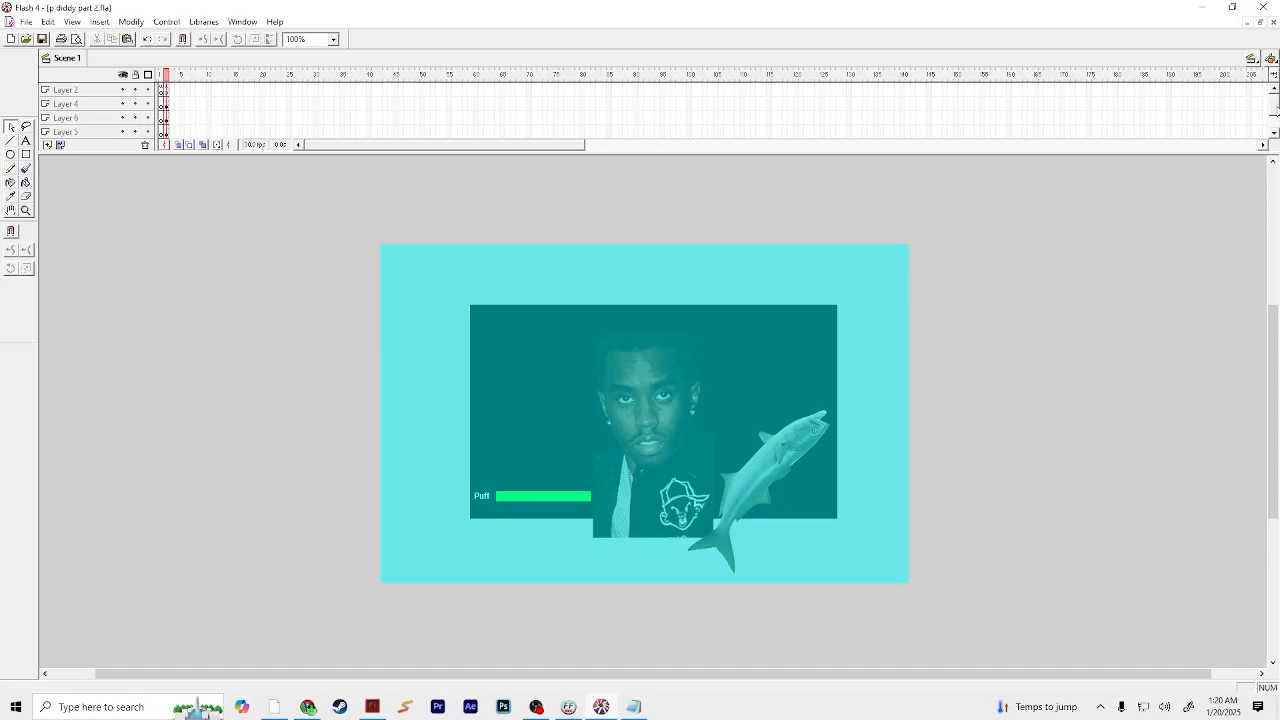
left_click(165, 105)
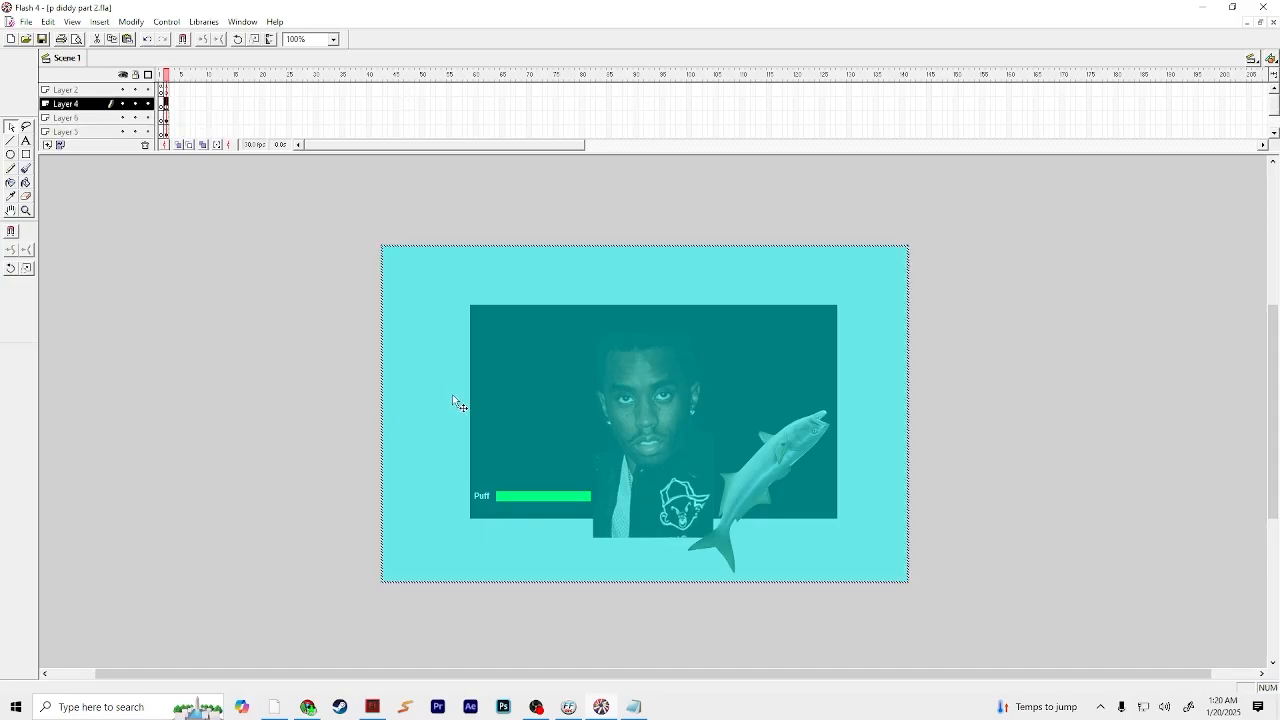
double_click(471, 294)
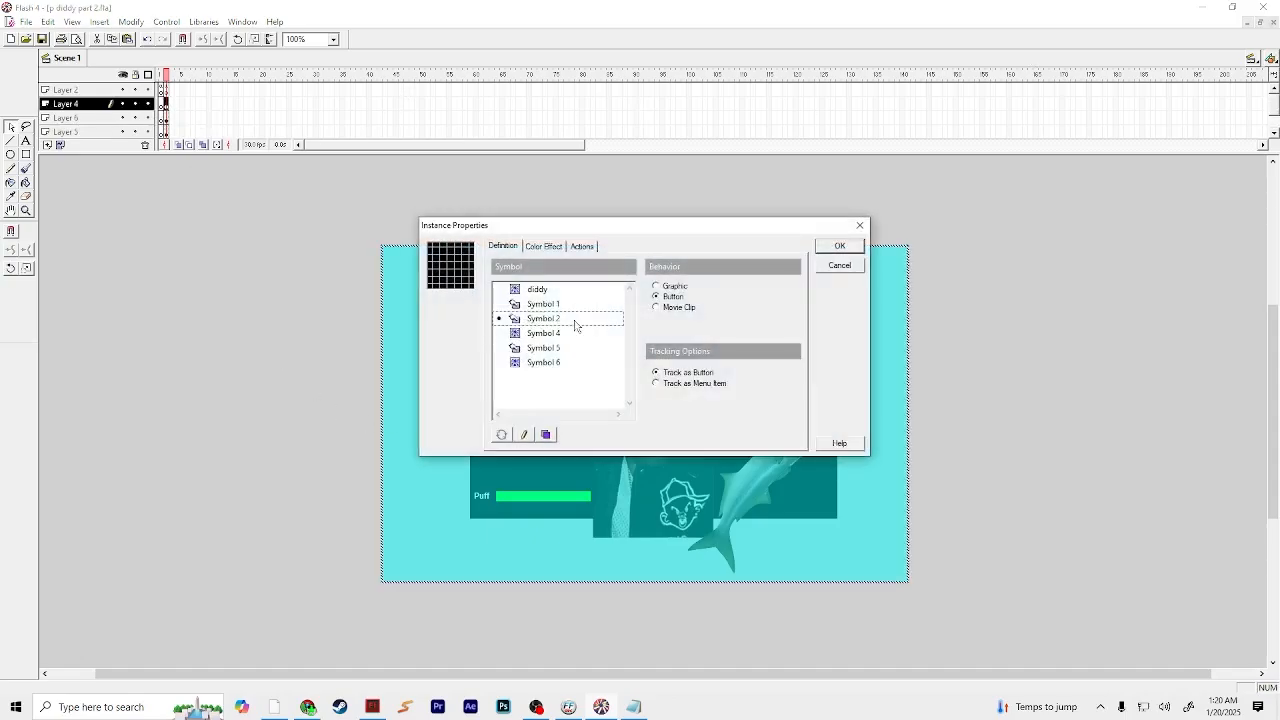
left_click(842, 268)
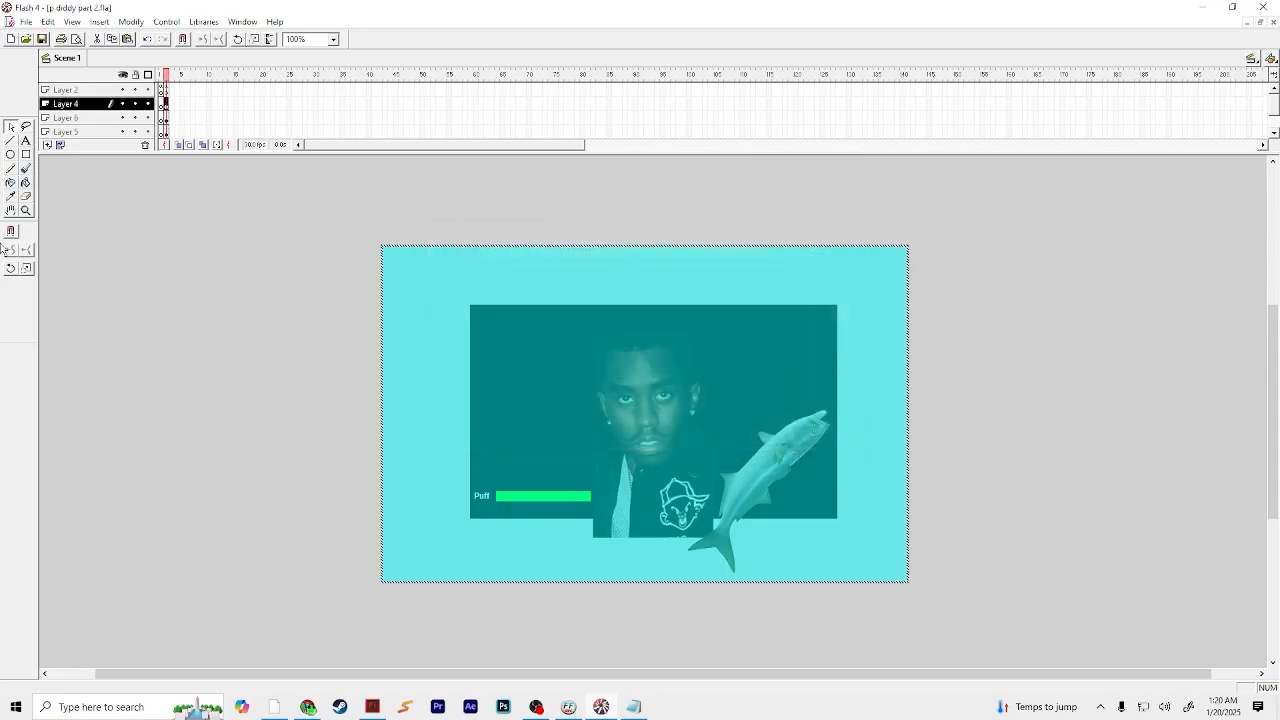
Step: Create a new movie and set the Rectangle tool's line and fill colours to cyan with 50% alpha
left_click(26, 21)
left_click(40, 32)
left_click(10, 230)
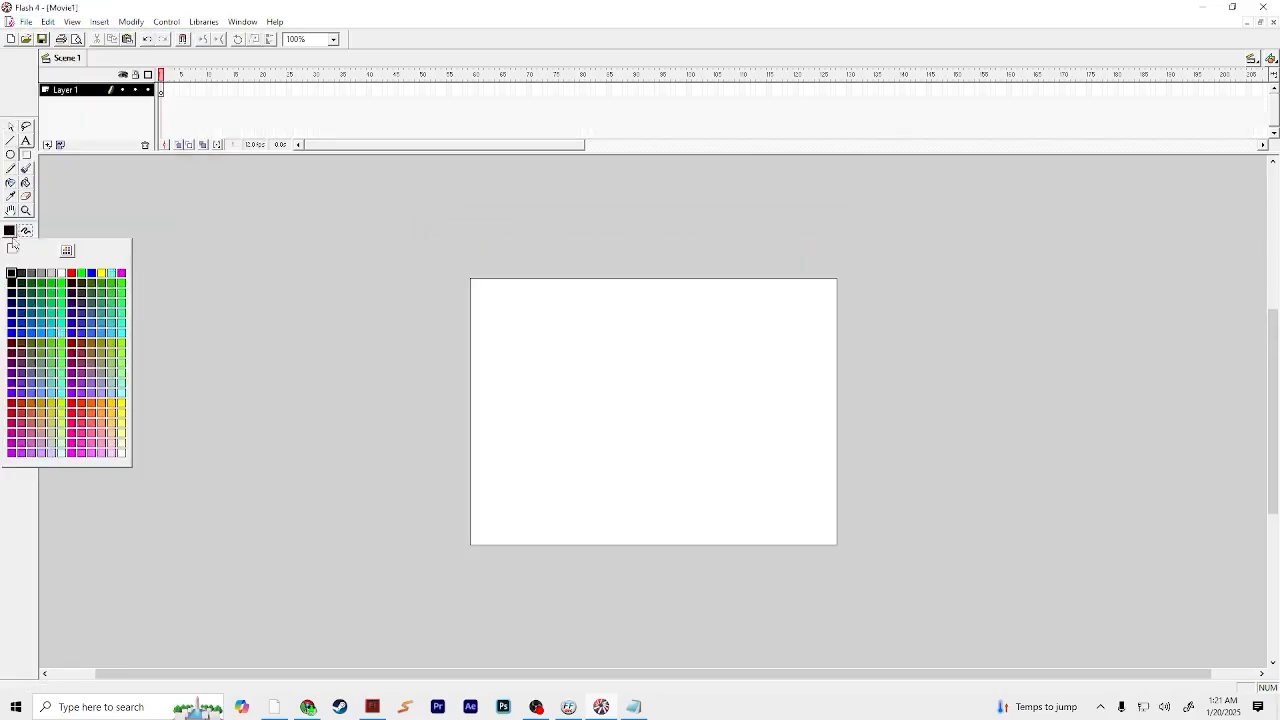
left_click(62, 333)
left_click(10, 231)
left_click(68, 251)
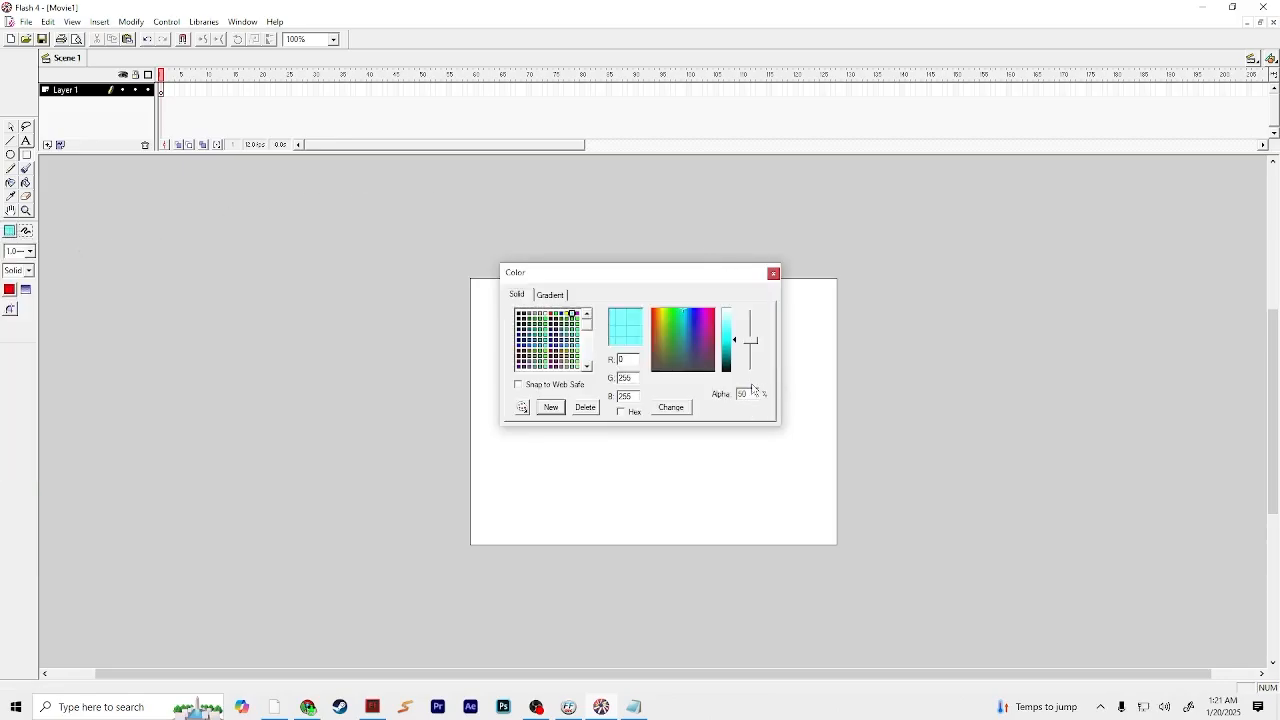
left_click(773, 273)
left_click(10, 289)
left_click(61, 389)
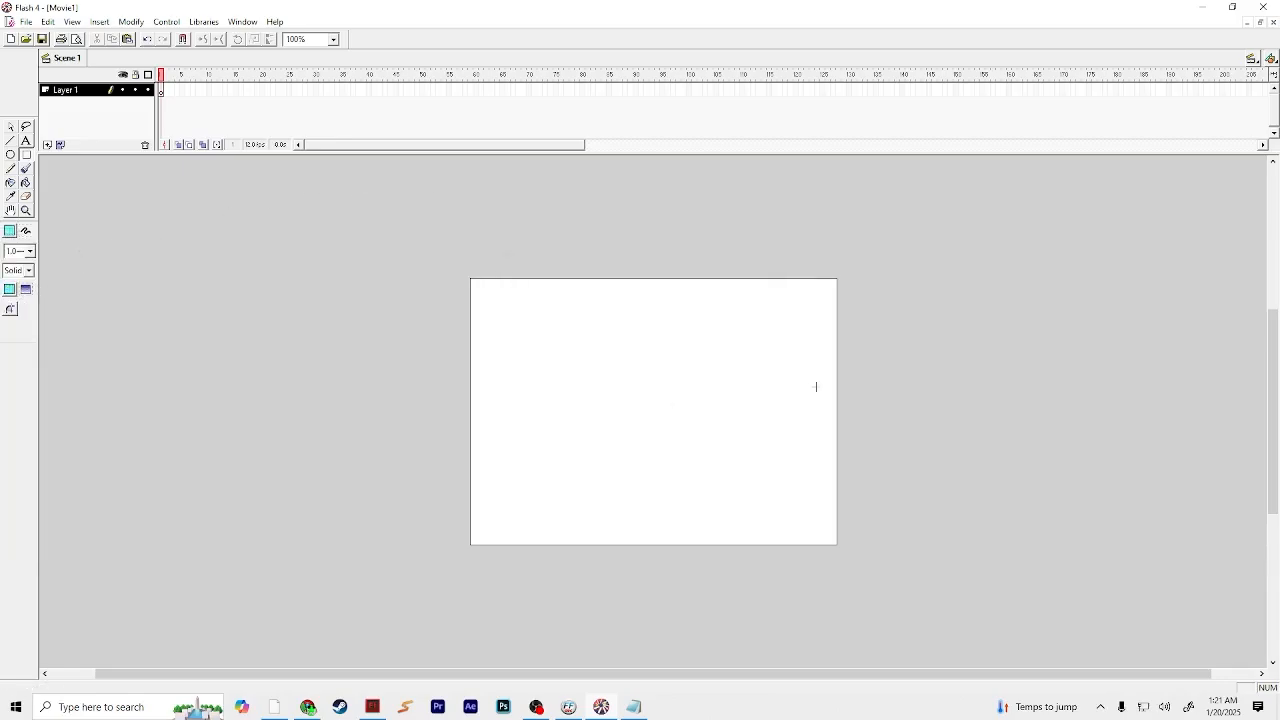
Step: Draw a cyan rectangle across the upper part of the stage and convert it to a button symbol named Symbol 1
left_click_drag(509, 299, 757, 449)
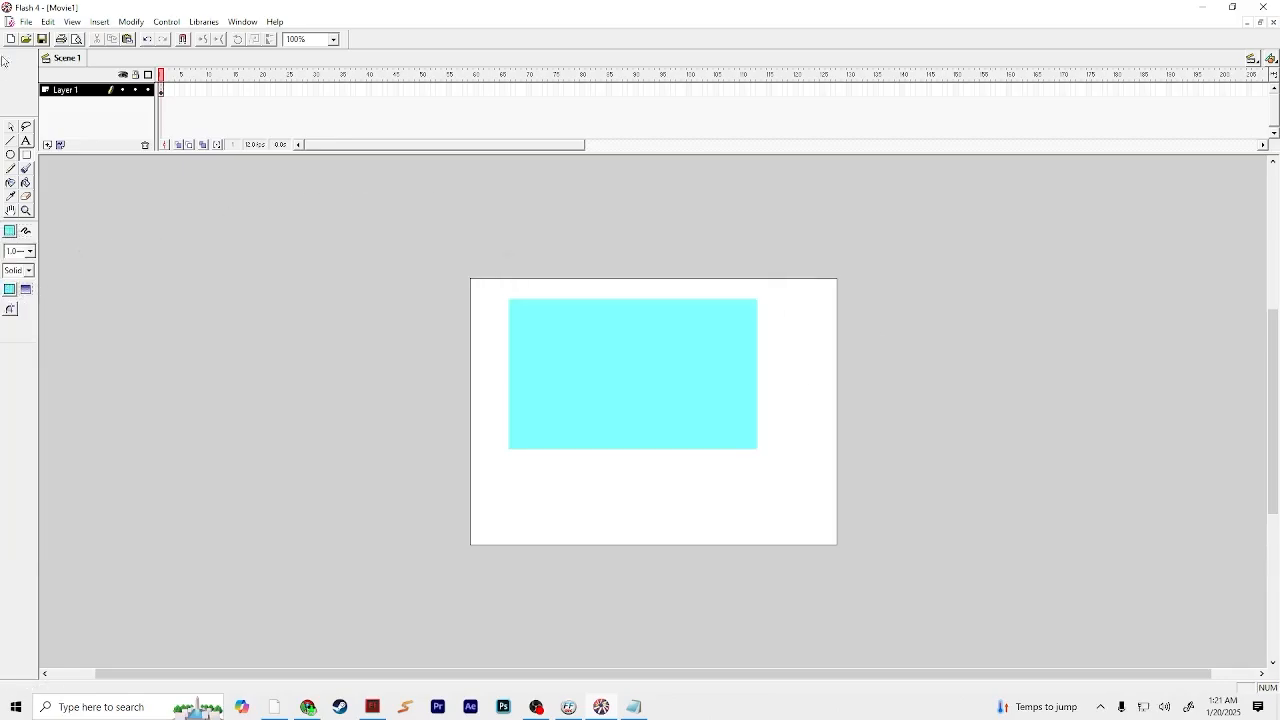
left_click(12, 128)
key("ctrl+a")
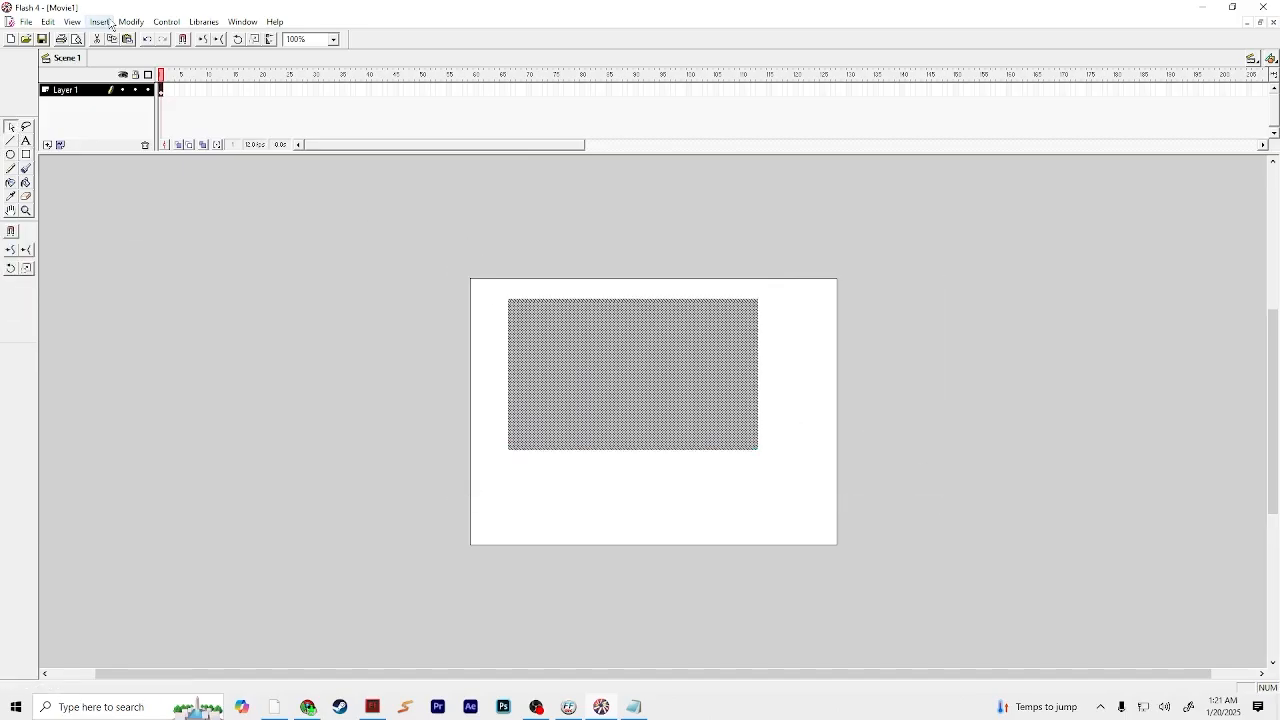
left_click(100, 21)
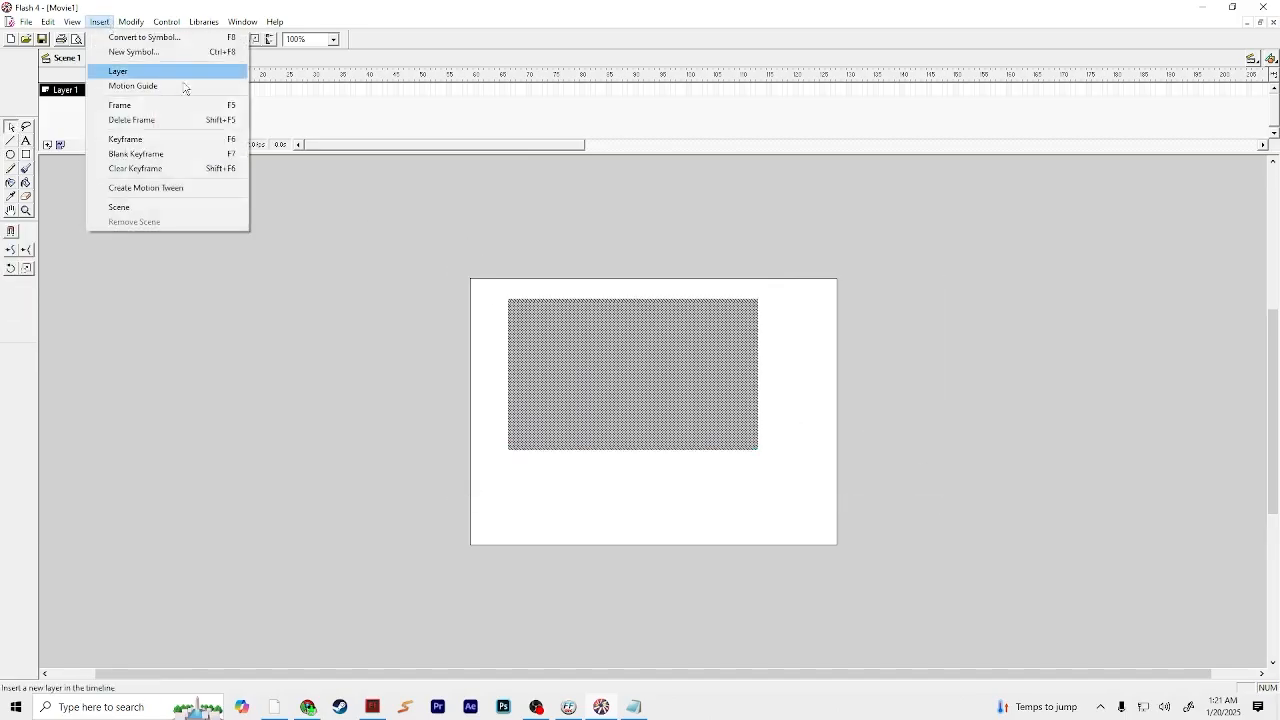
left_click(150, 37)
left_click(572, 358)
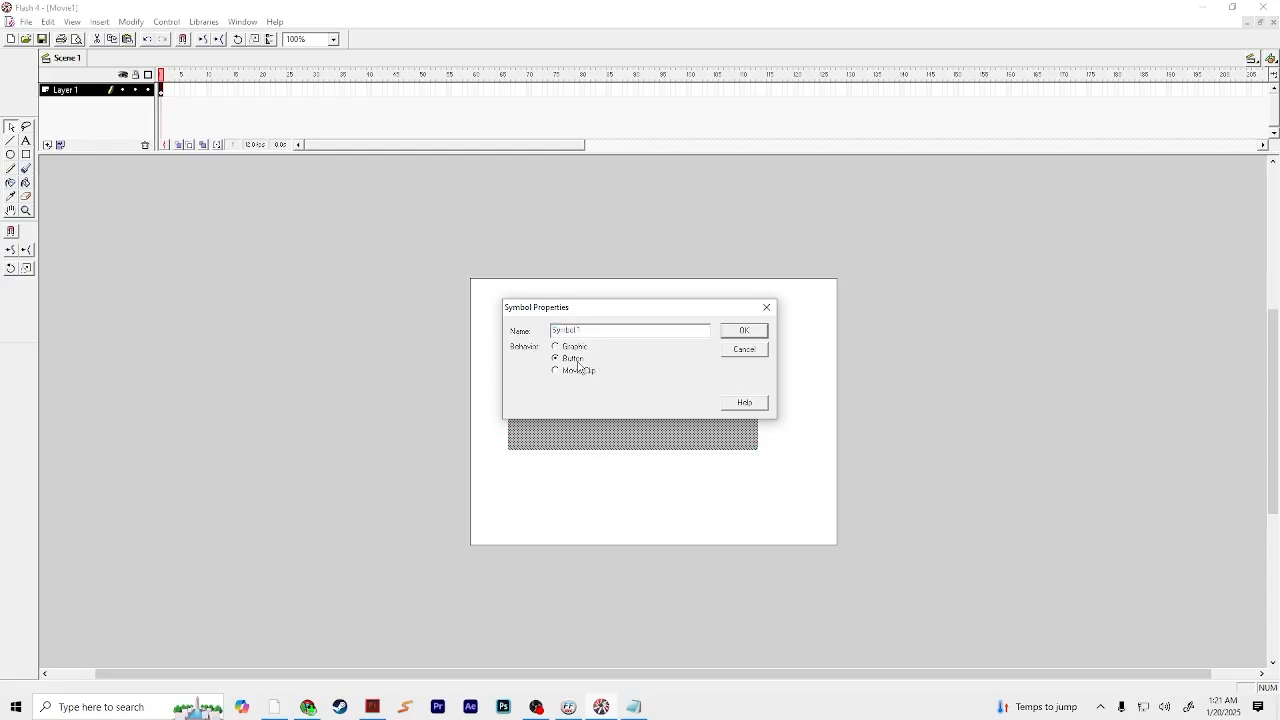
mouse_move(498, 336)
left_mouse_down()
mouse_move(600, 334)
mouse_move(500, 331)
left_mouse_up()
left_click(601, 329)
left_click(737, 331)
Step: Cut the cyan button instance from the stage
left_click_drag(703, 374, 760, 378)
right_click(640, 395)
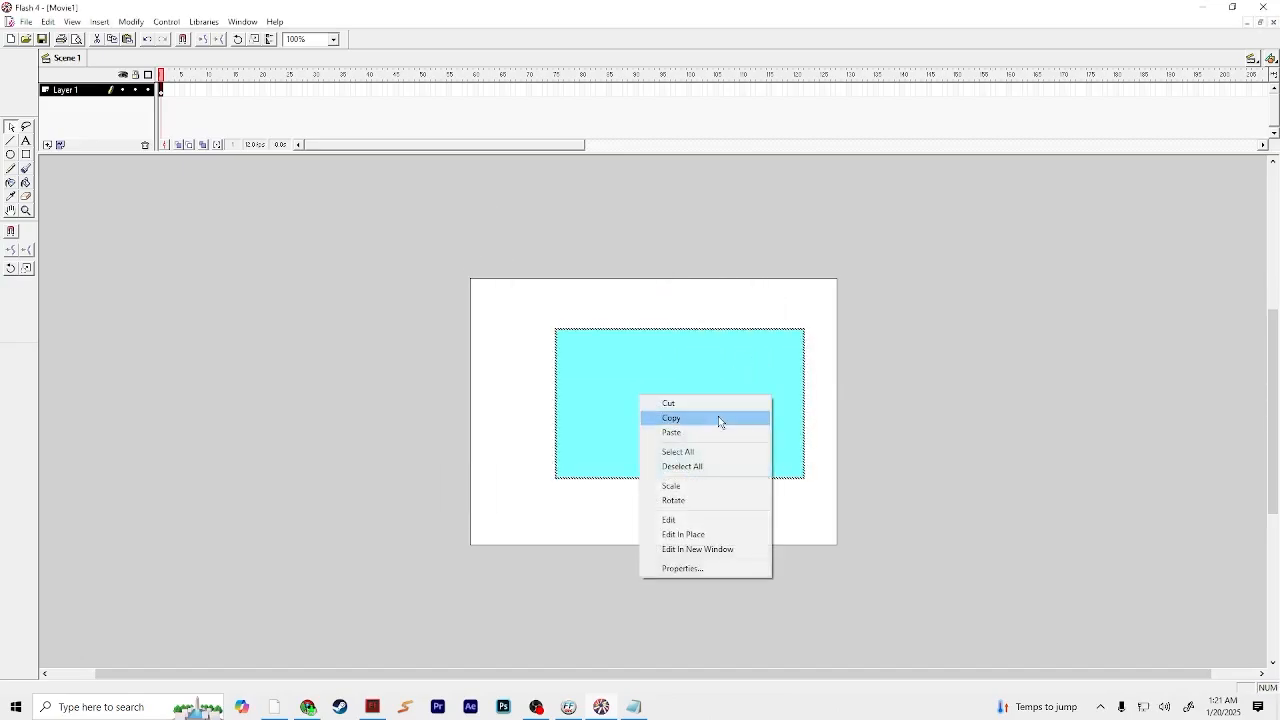
left_click(706, 404)
Step: Open Symbol 1 for editing from the movie's library and close the library window
left_click(242, 21)
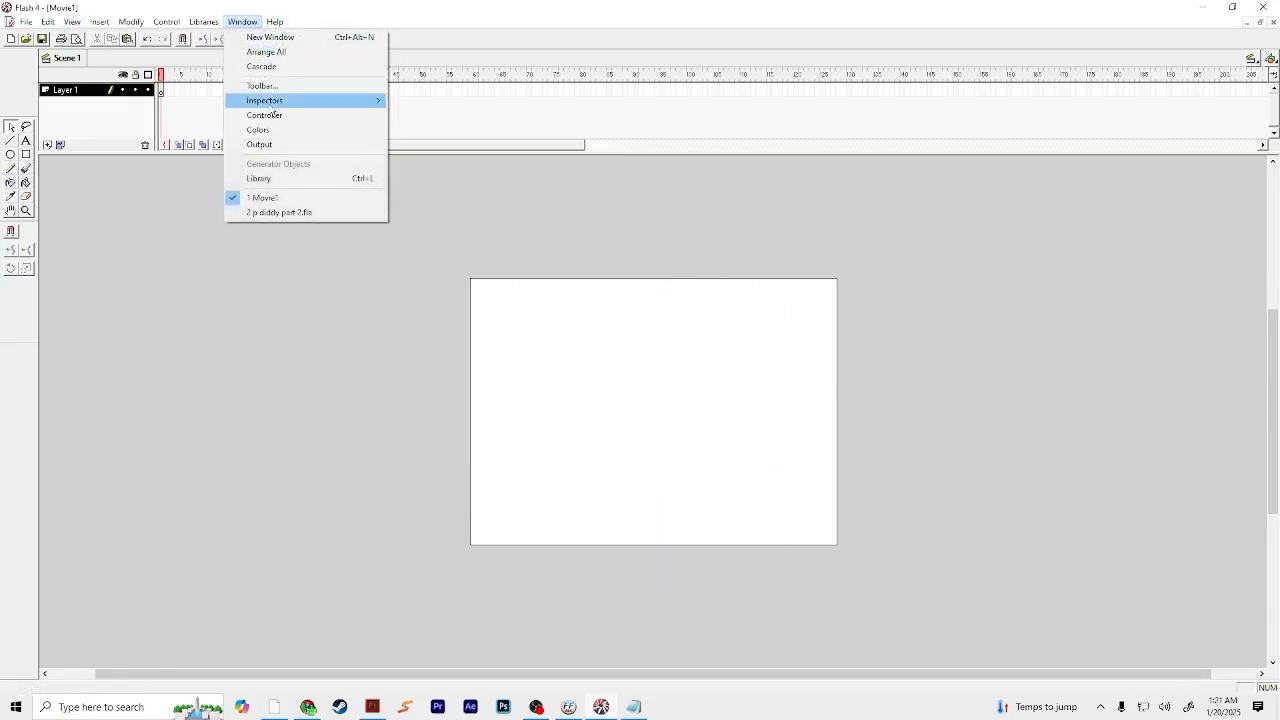
left_click(262, 178)
left_click(1190, 173)
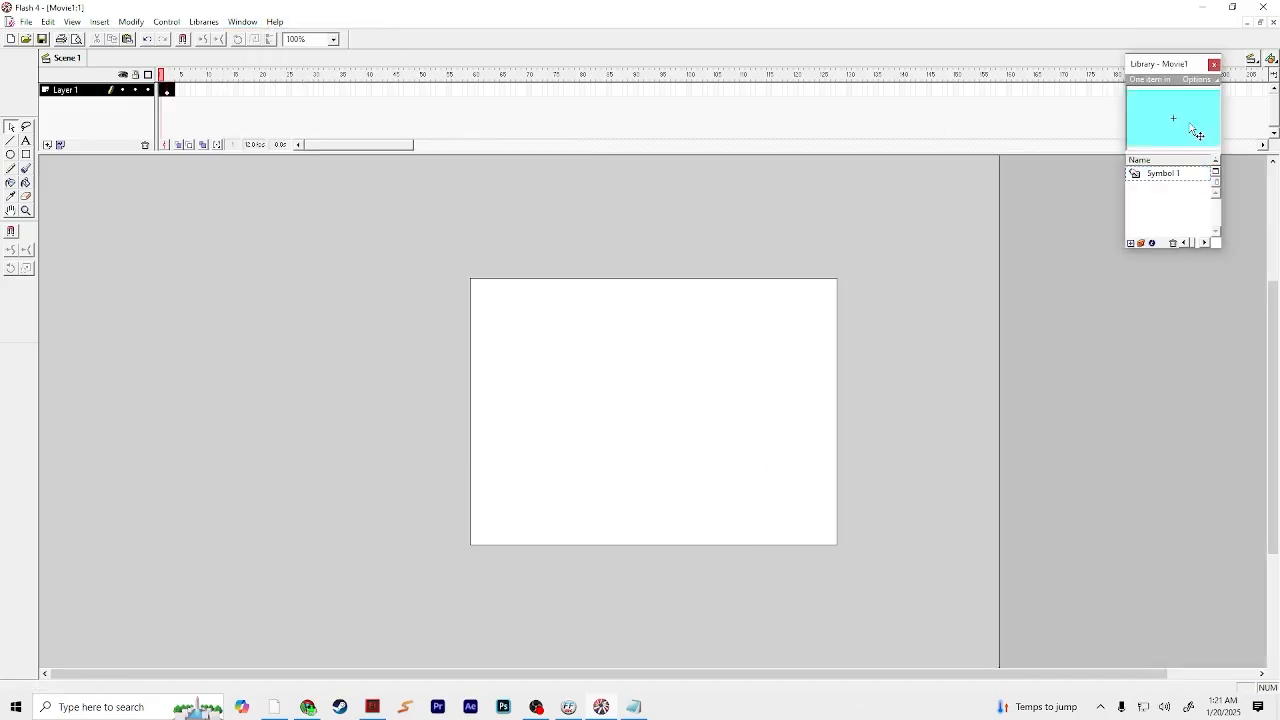
double_click(1195, 132)
left_click_drag(1188, 64, 964, 127)
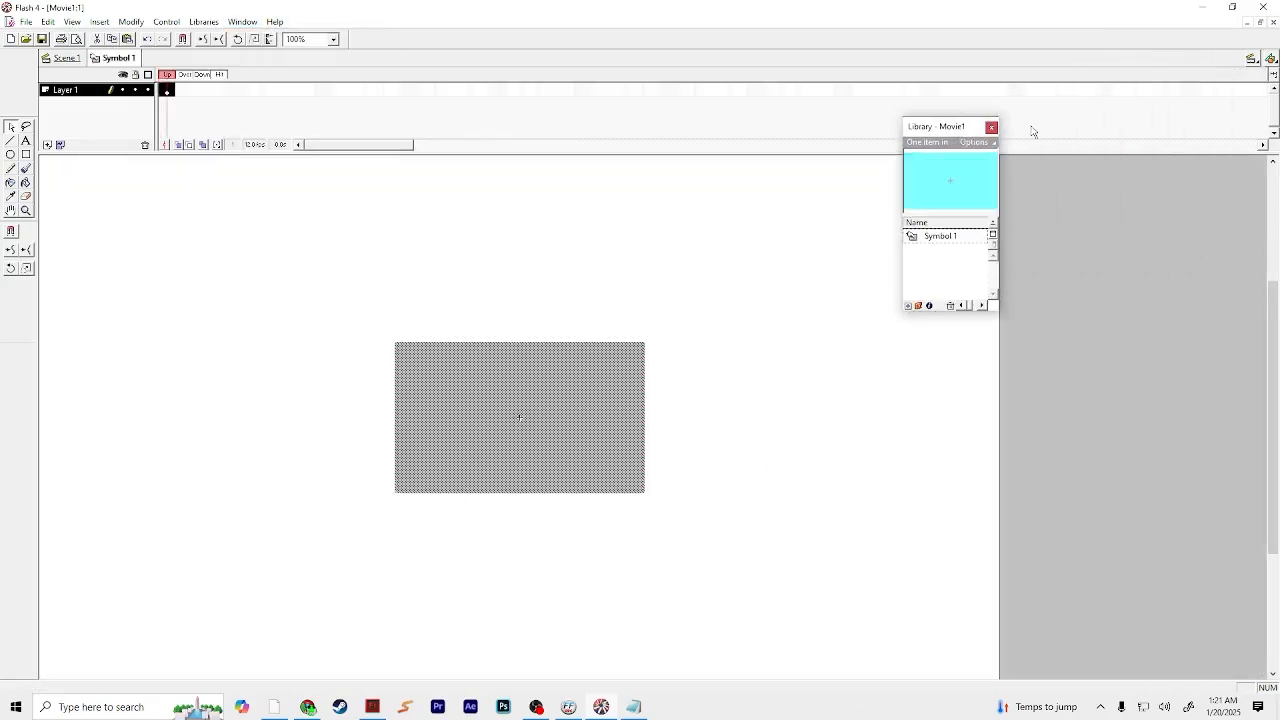
left_click(988, 124)
Step: Cut the rectangle from the button's Up state and add empty keyframes for the Over, Down and Hit states
right_click(505, 456)
left_click(522, 457)
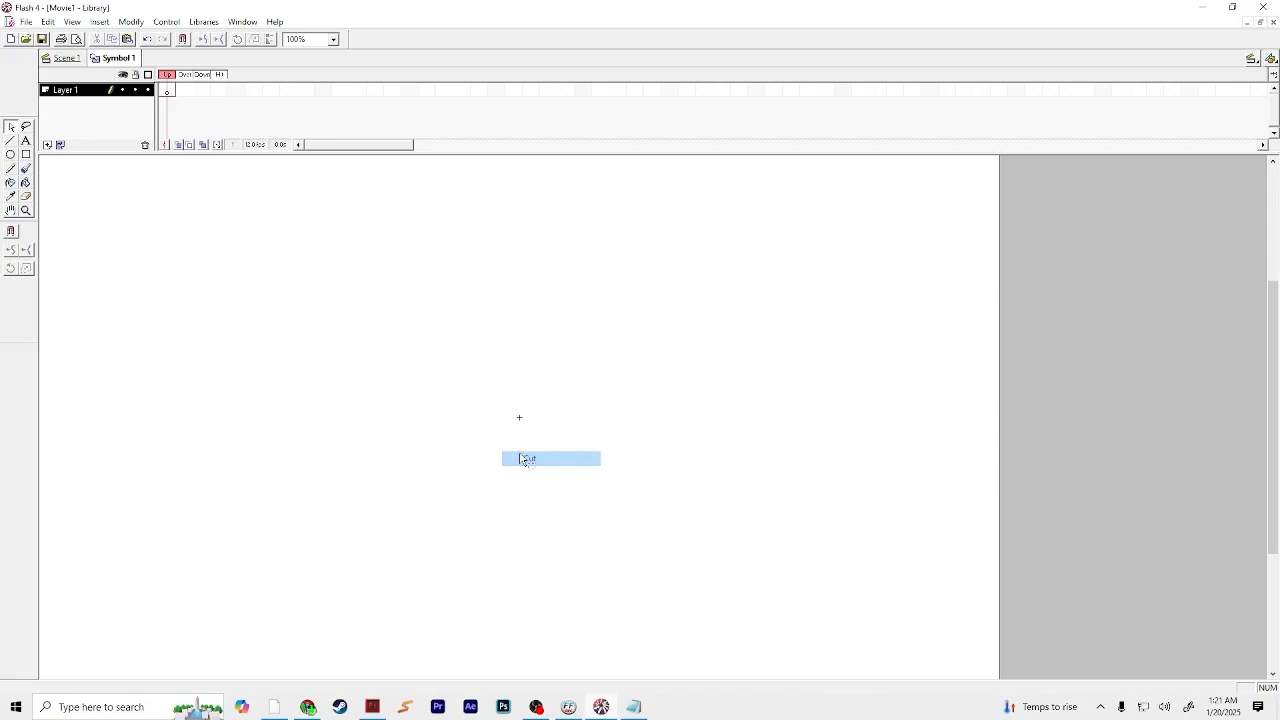
key("F6")
key("F6")
key("F6")
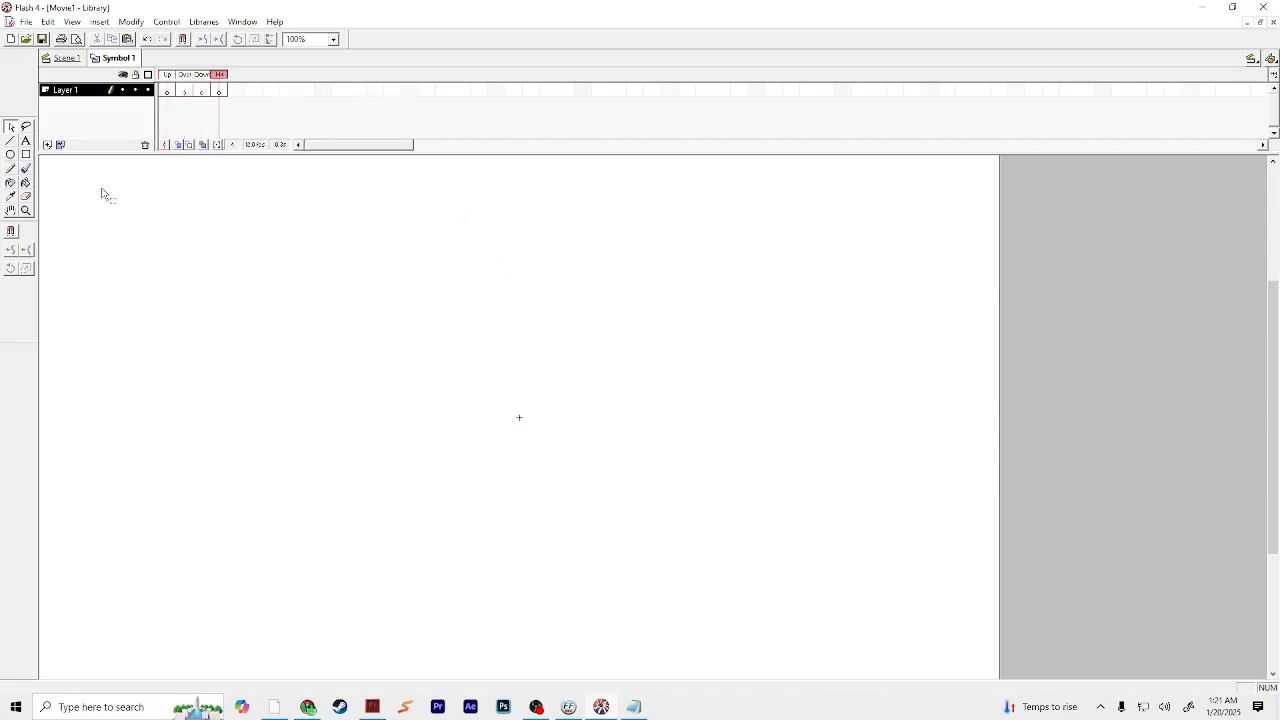
Step: Draw a rectangle with black line and fill around the centre mark in the Hit state and return to Scene 1
left_click(24, 170)
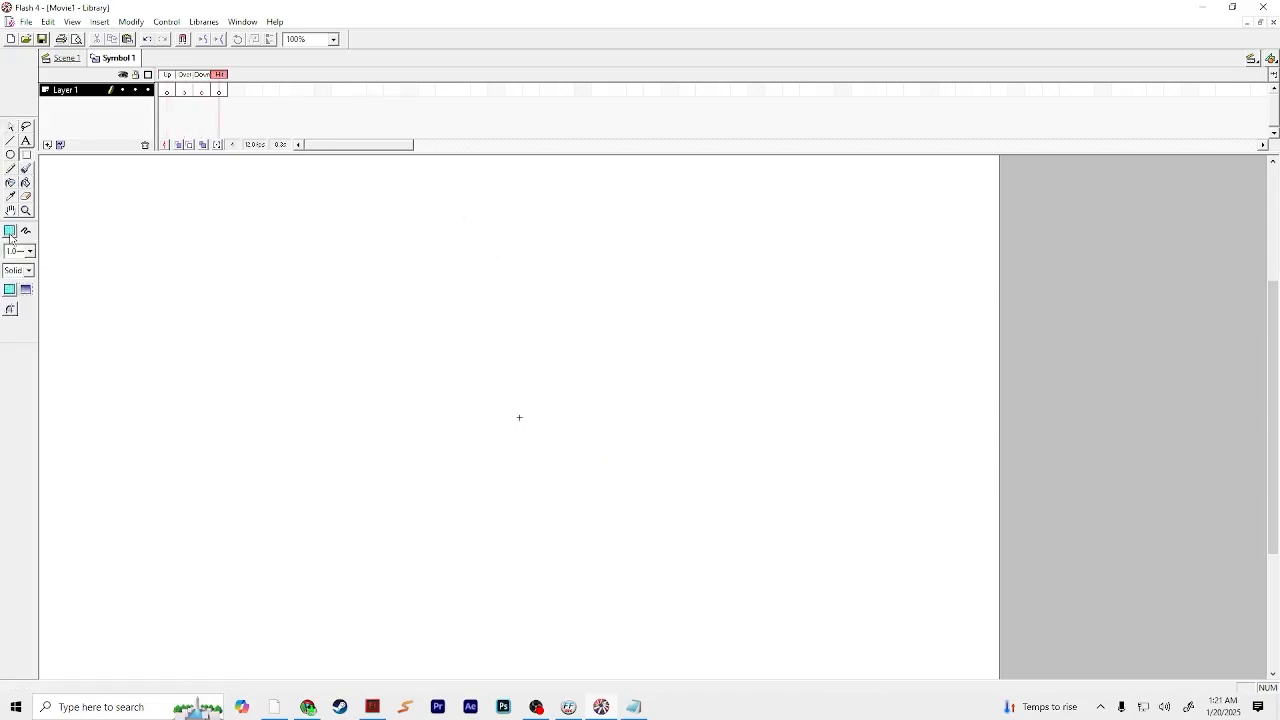
left_click(9, 231)
left_click(15, 281)
left_click(11, 291)
left_click(13, 335)
left_click_drag(427, 374, 609, 460)
left_click(61, 58)
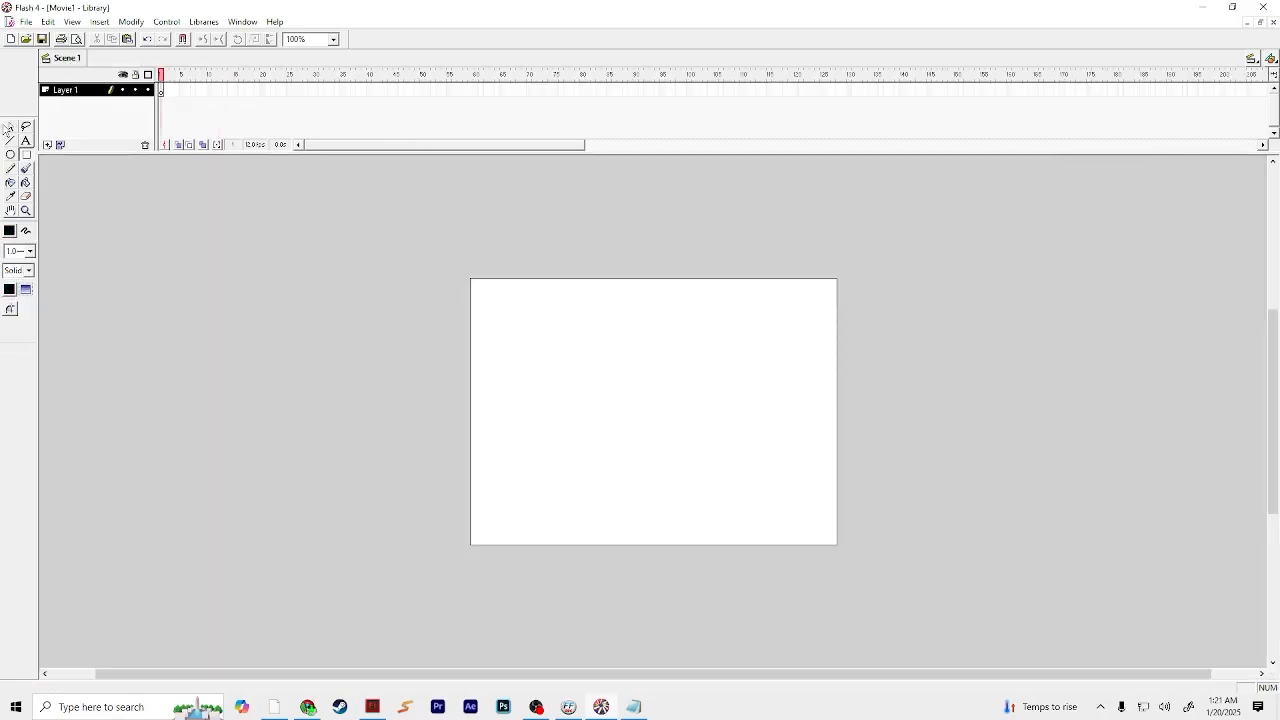
Step: Pick the Arrow tool, switch to the p diddy part 2.fla movie, and select the cyan button covering the stage
left_click(9, 128)
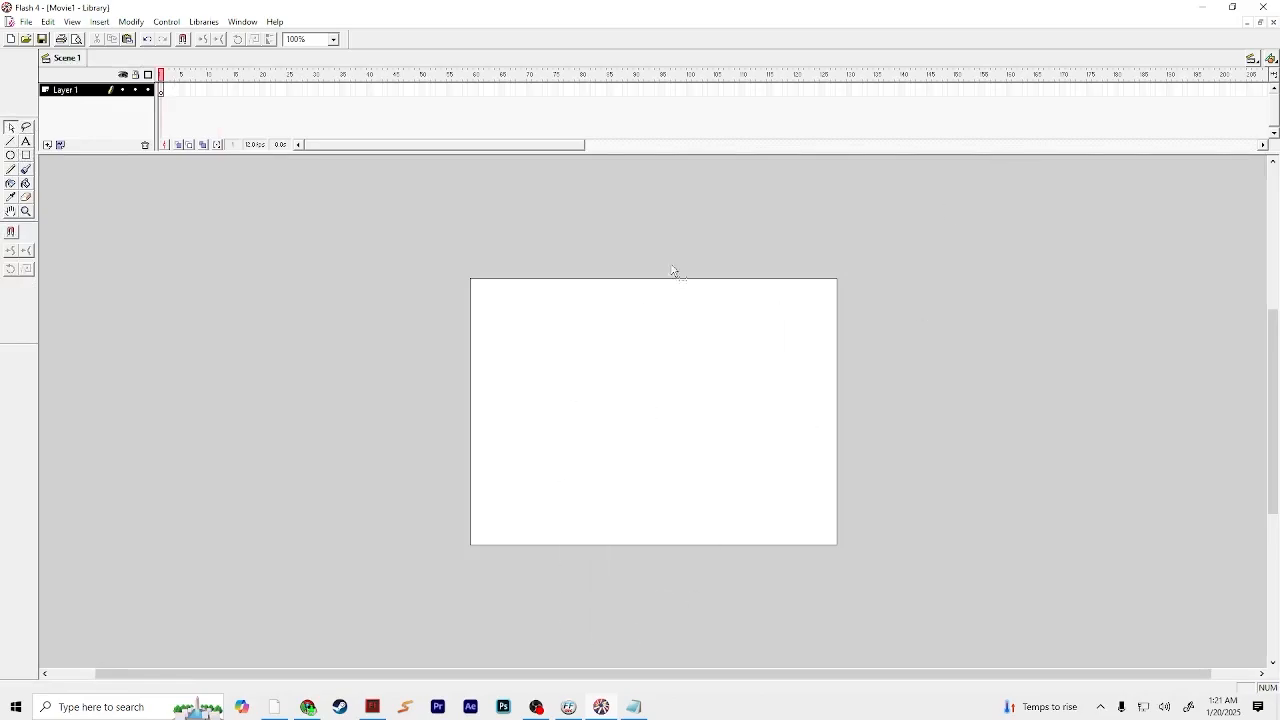
left_click_drag(229, 676, 253, 676)
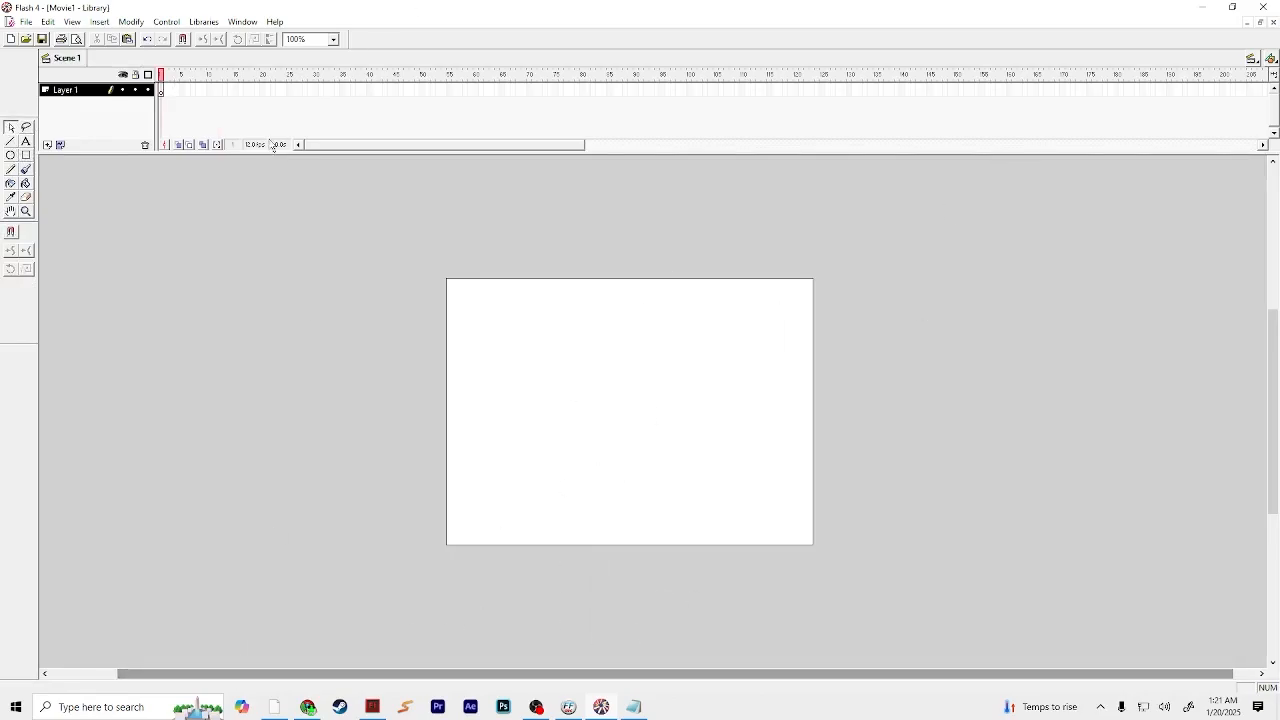
left_click(242, 21)
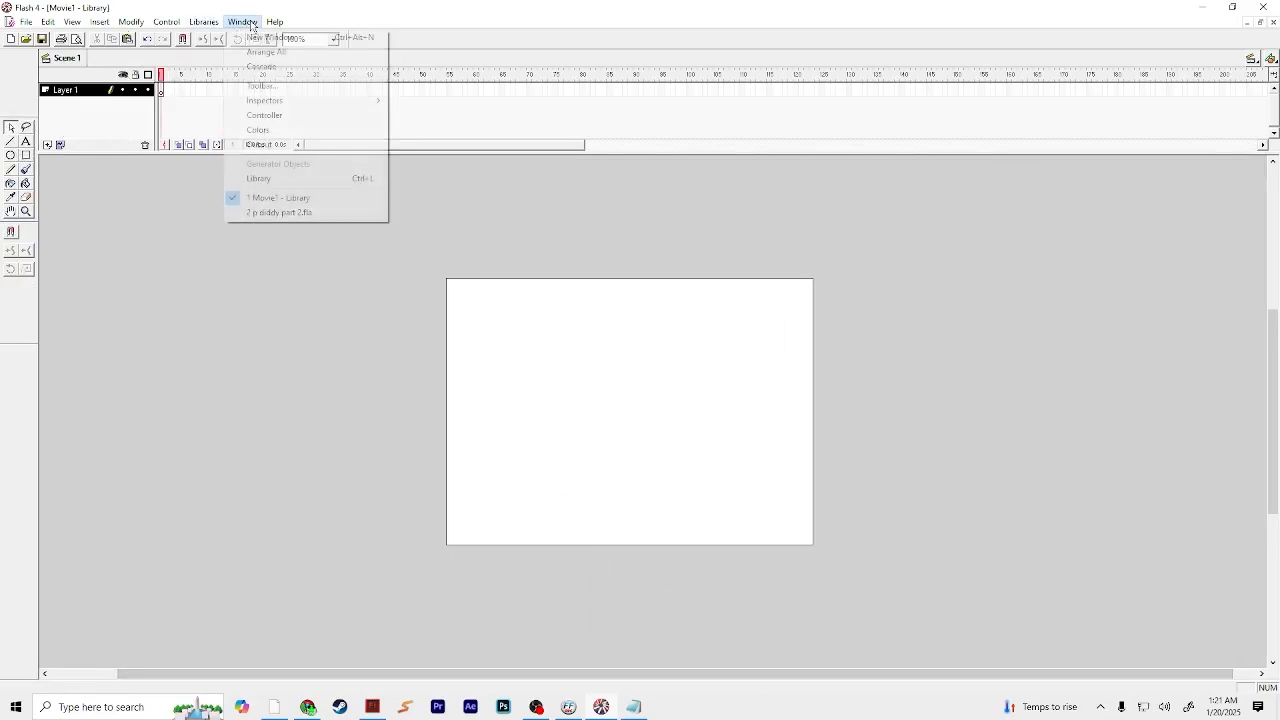
left_click(286, 212)
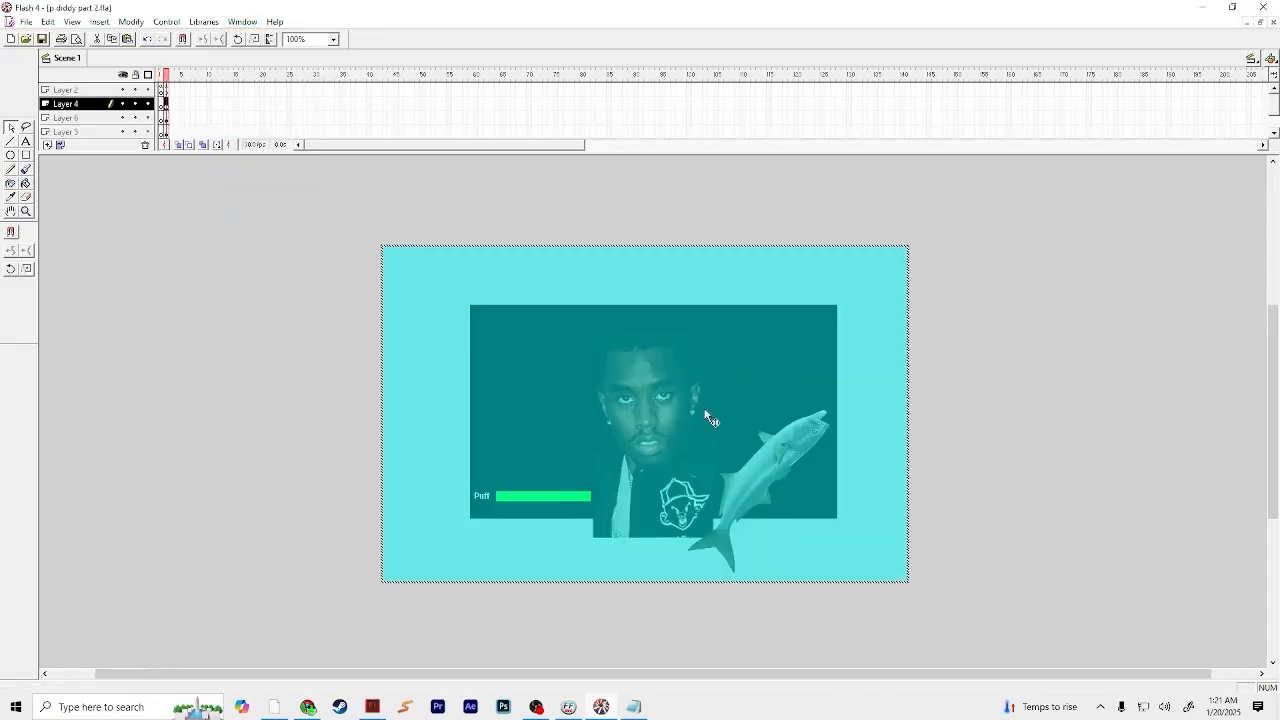
left_click(1141, 446)
left_click(898, 466)
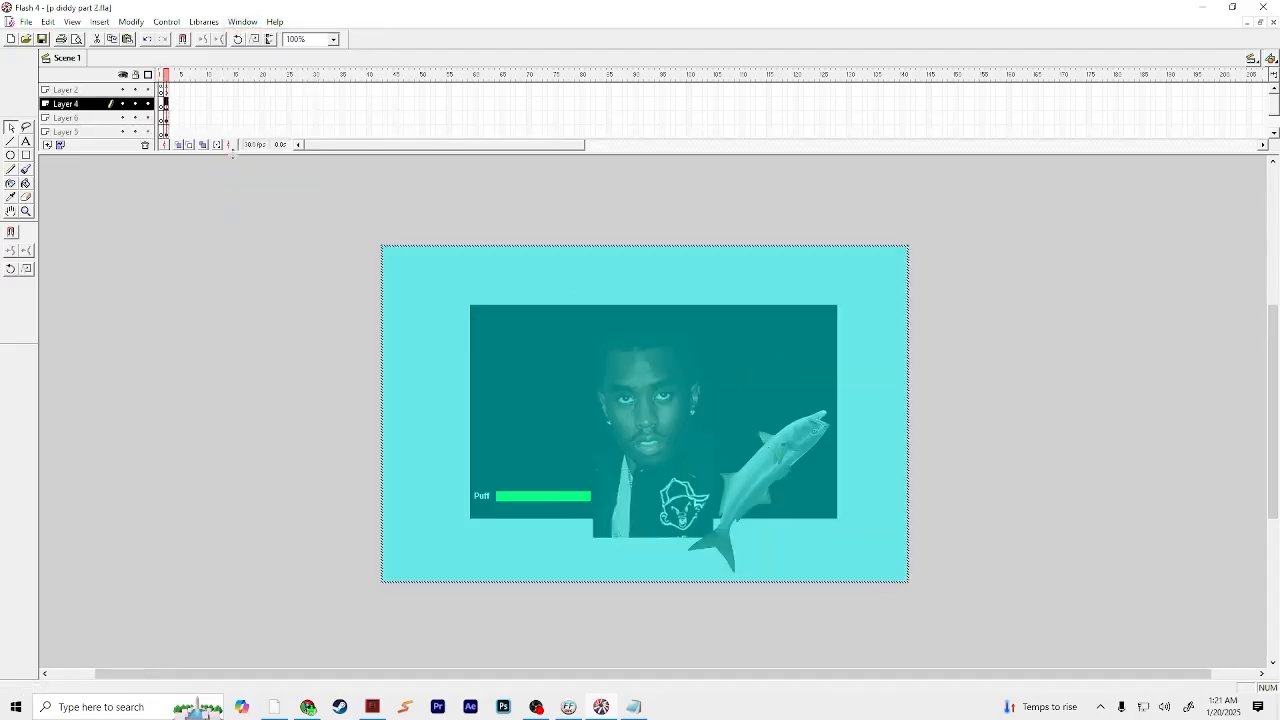
Step: Lock and hide Layer 4, which holds the cyan button
left_click(149, 104)
left_click(148, 104)
left_click(135, 104)
left_click(122, 104)
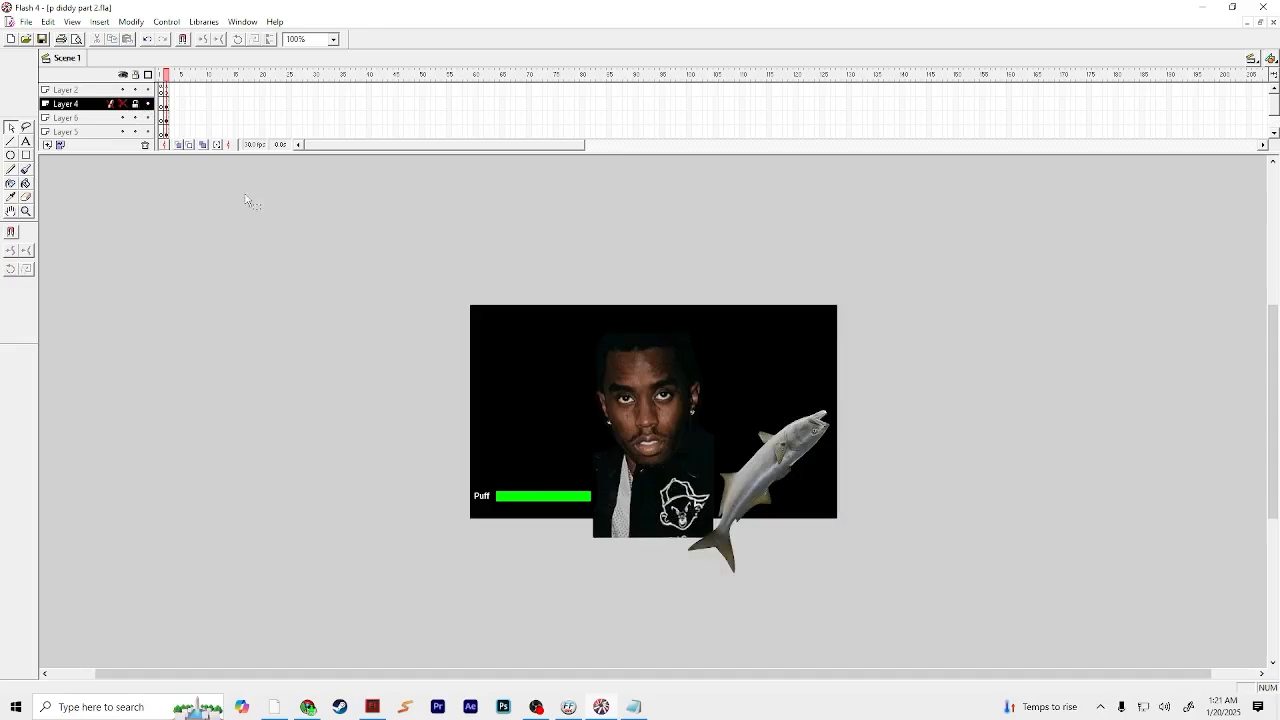
Step: Check the artwork beneath the hidden button, view frame 1, and return to frame 2
left_click(747, 388)
left_click(606, 191)
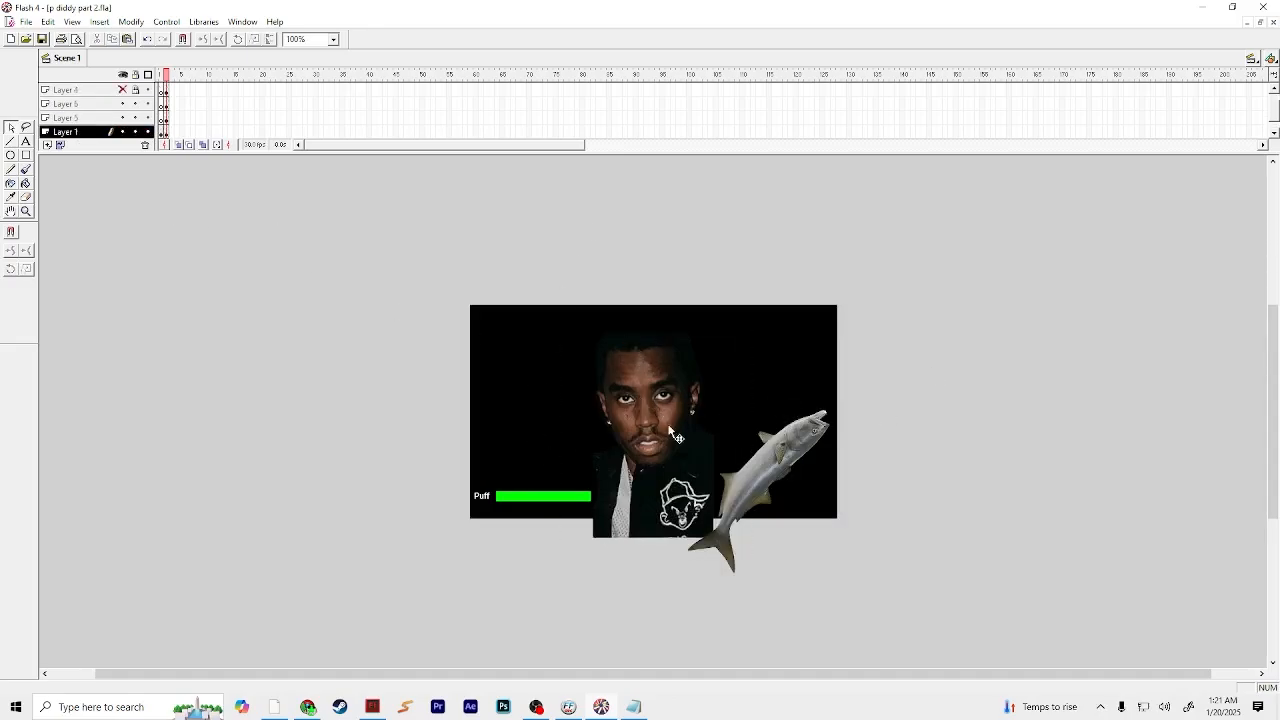
left_click_drag(170, 76, 161, 76)
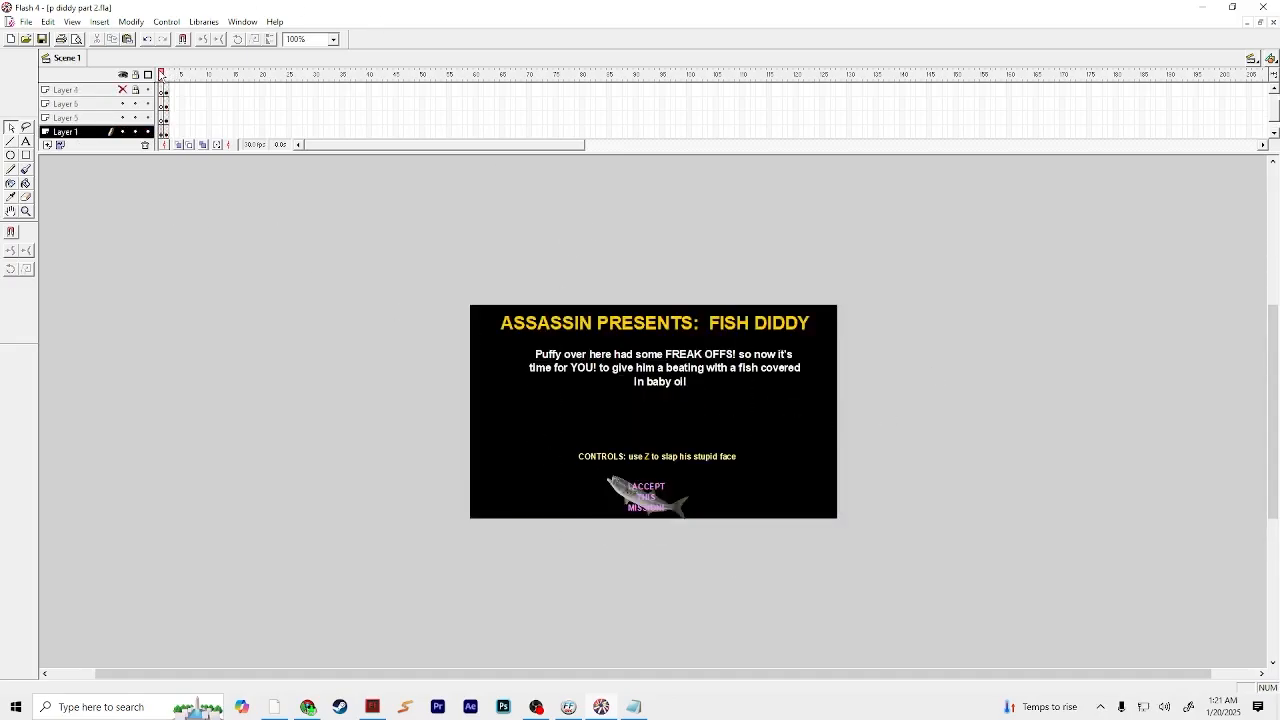
left_click(168, 76)
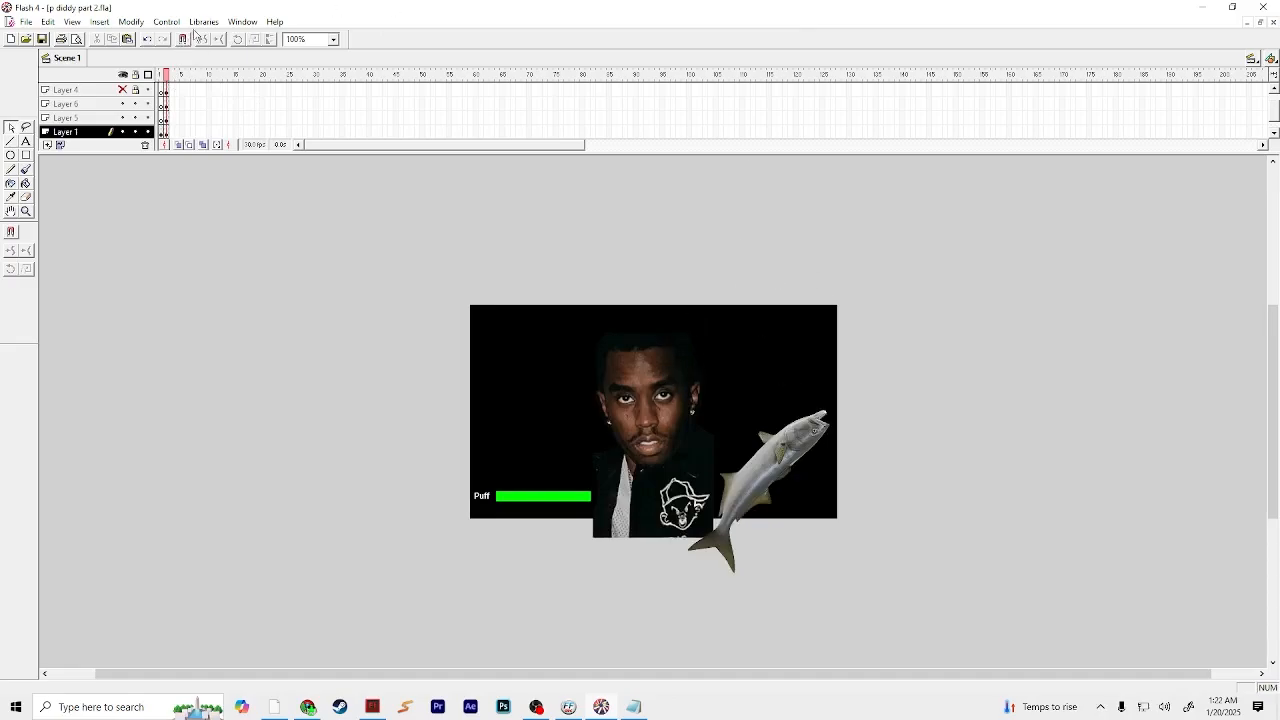
Step: Open the diddy movie clip from the library, look through its timeline, and return to Scene 1
key("ctrl+l")
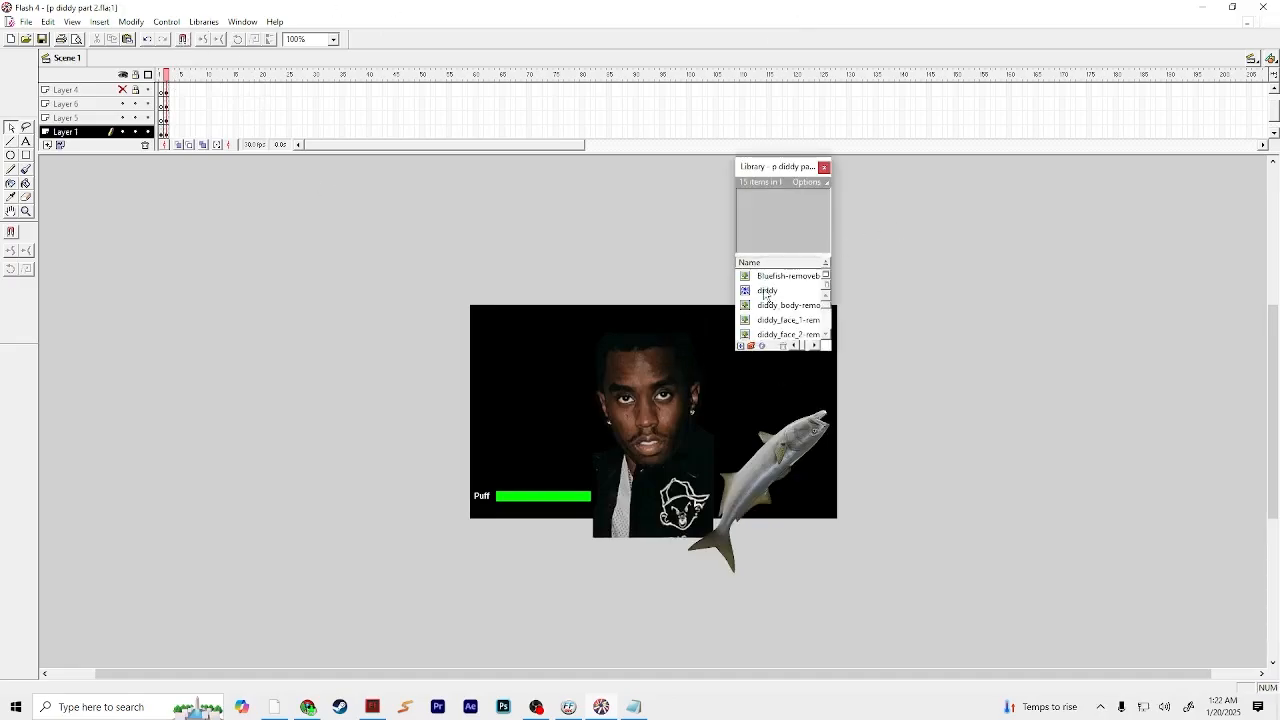
left_click(767, 290)
double_click(785, 225)
left_click(824, 167)
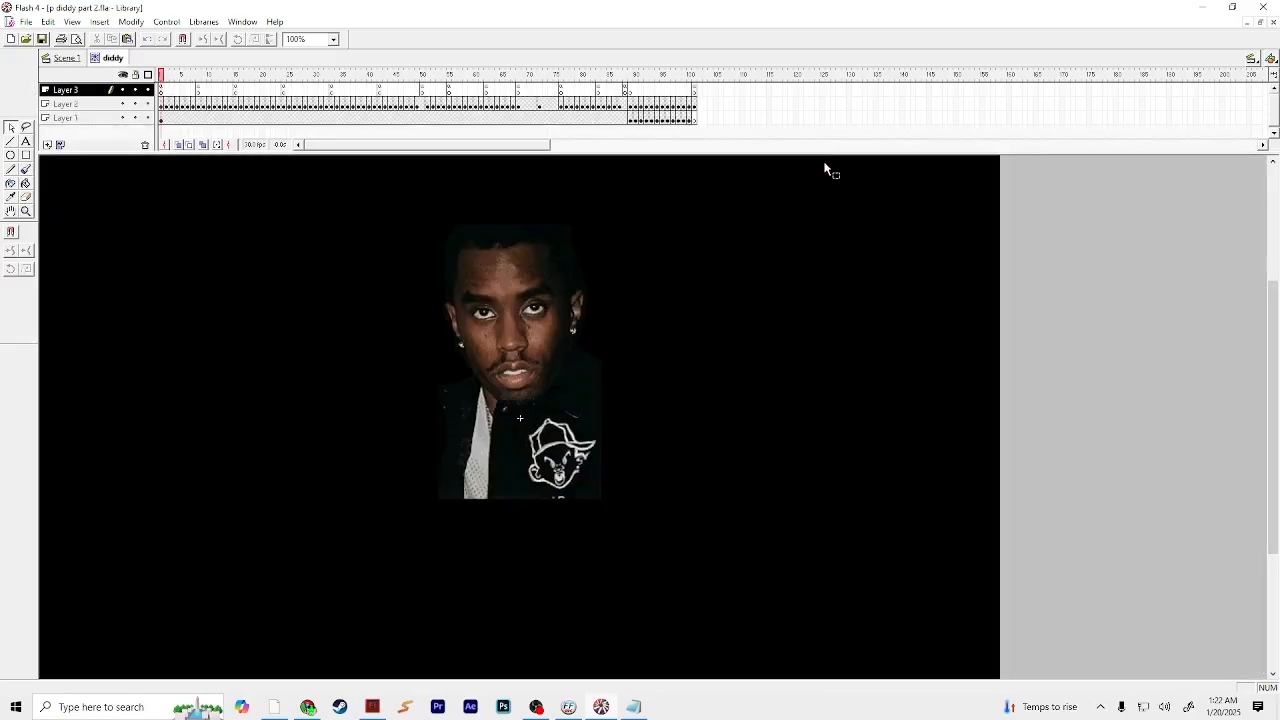
left_click_drag(156, 70, 34, 98)
left_click(64, 58)
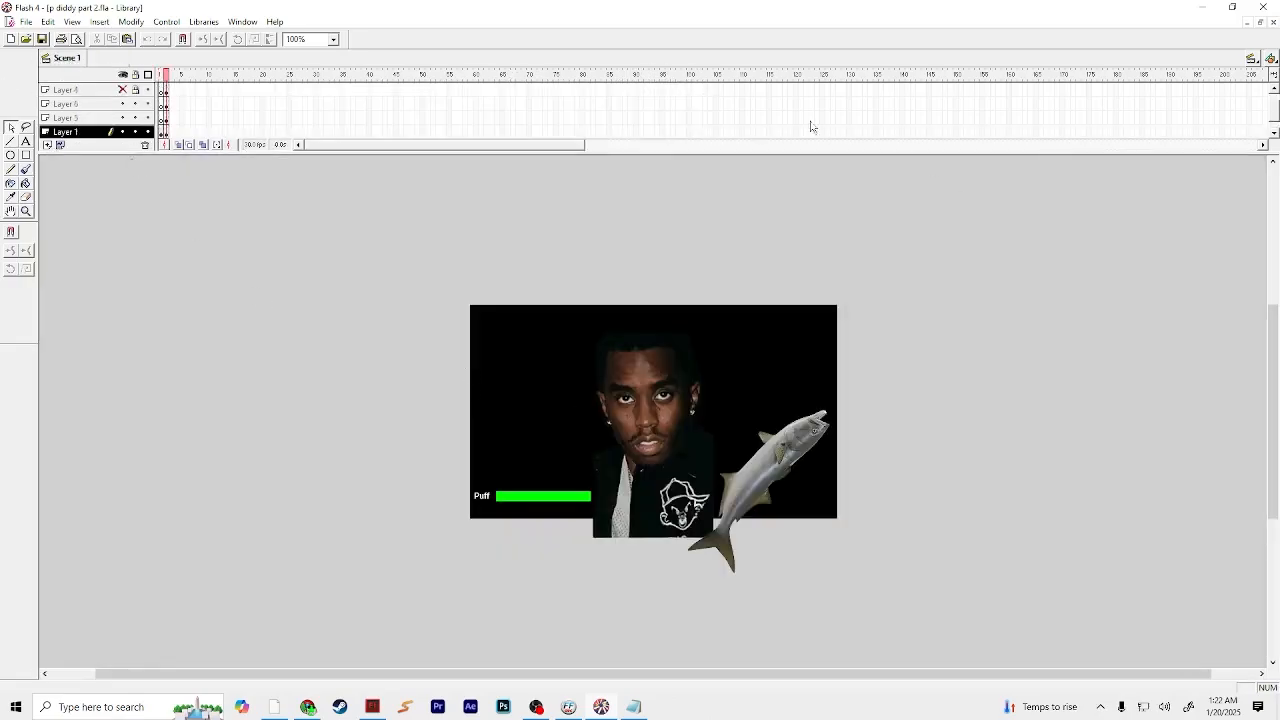
Step: Switch to Movie1 and try changing the frame rate in its movie properties
left_click(242, 21)
left_click(251, 194)
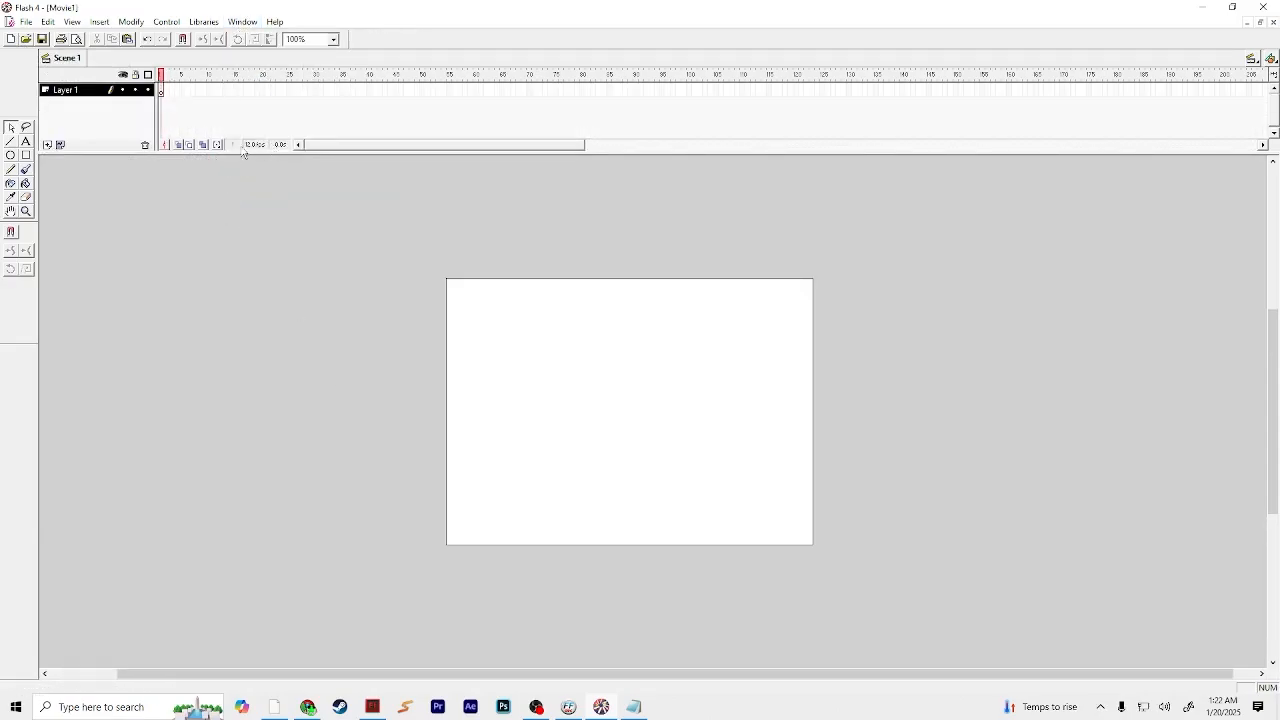
double_click(252, 145)
type("20")
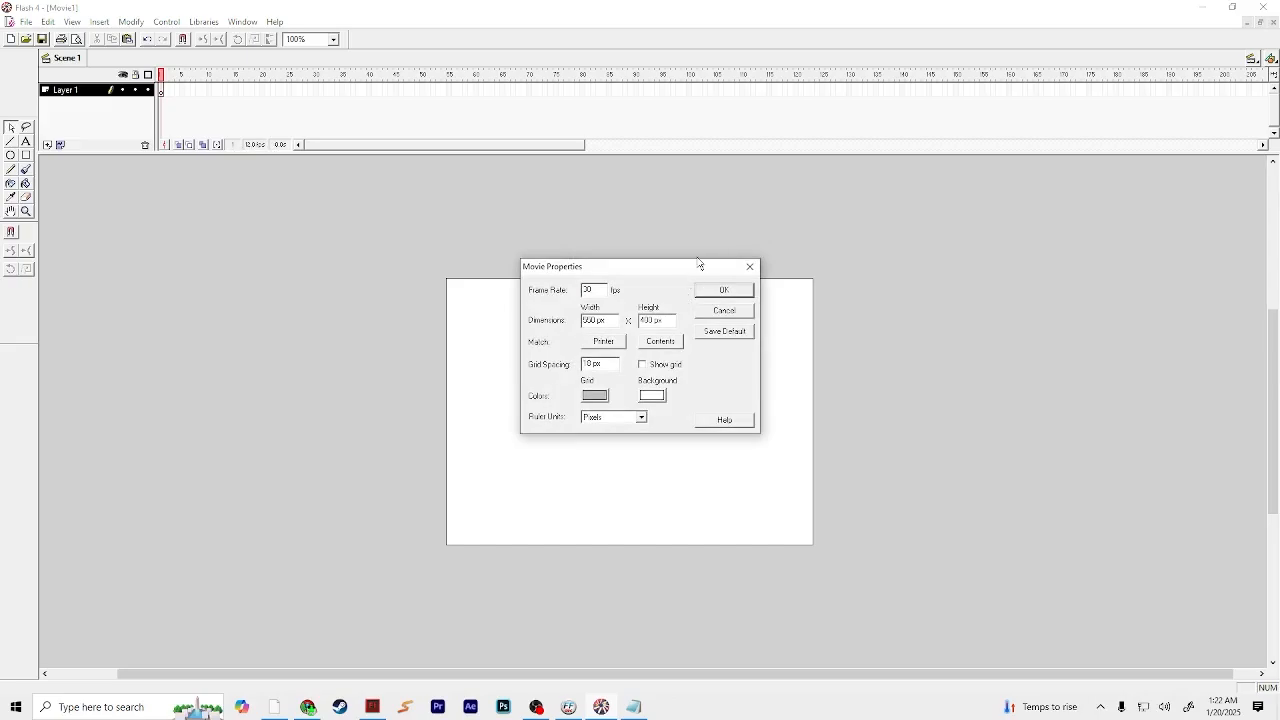
left_click(721, 311)
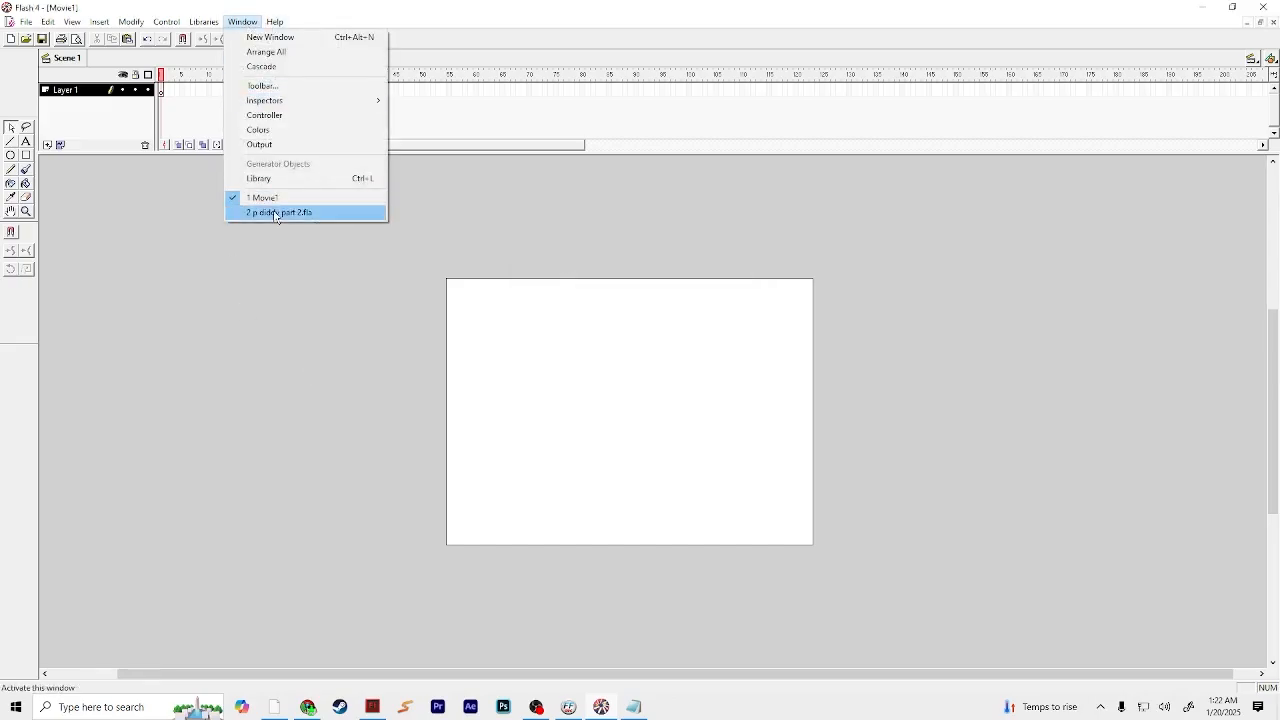
Step: Switch to p diddy part 2.fla, open the fish movie clip Symbol 4 from the library, and close the library window
left_click(272, 212)
left_click(762, 466)
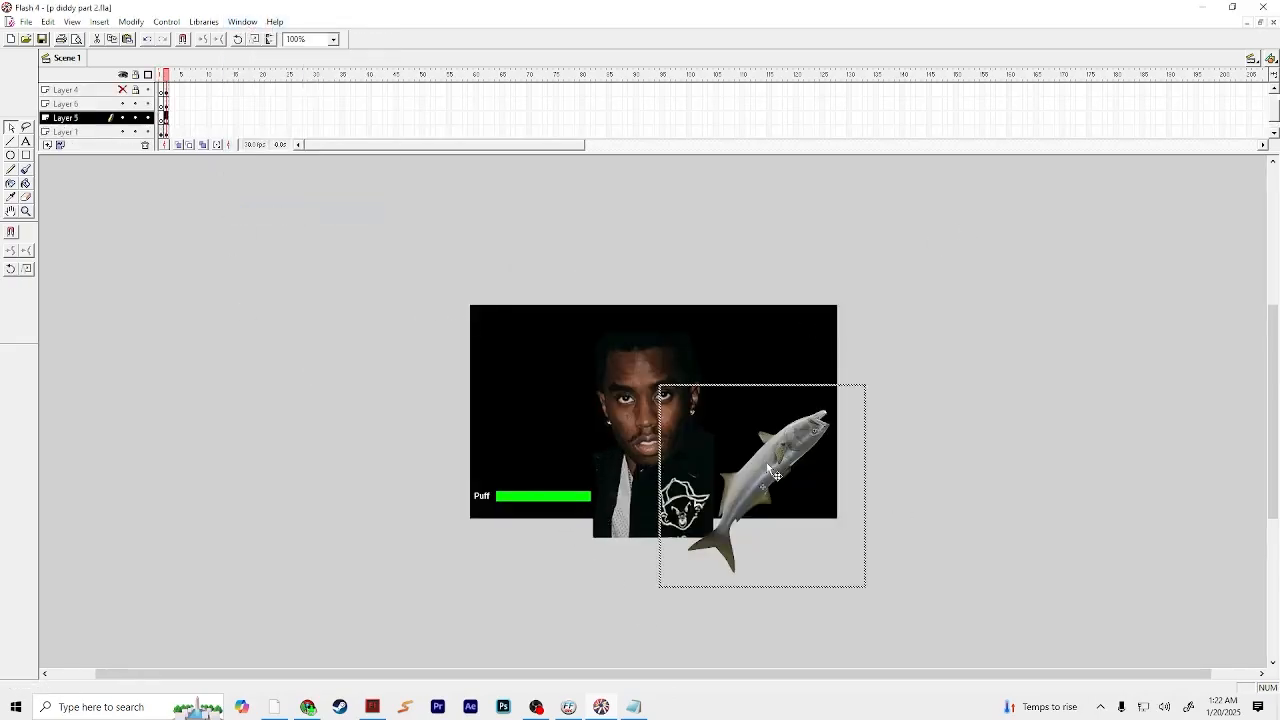
left_click(952, 494)
key("ctrl+l")
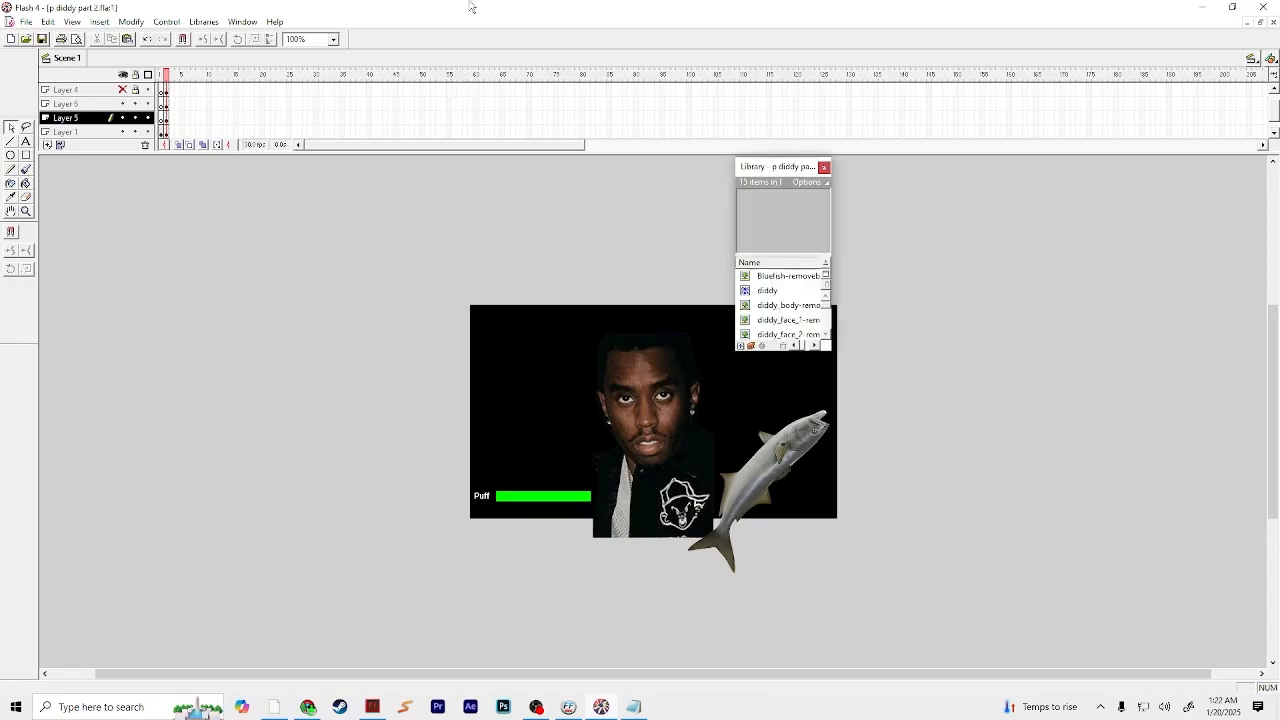
left_click_drag(826, 306, 826, 328)
left_click(779, 320)
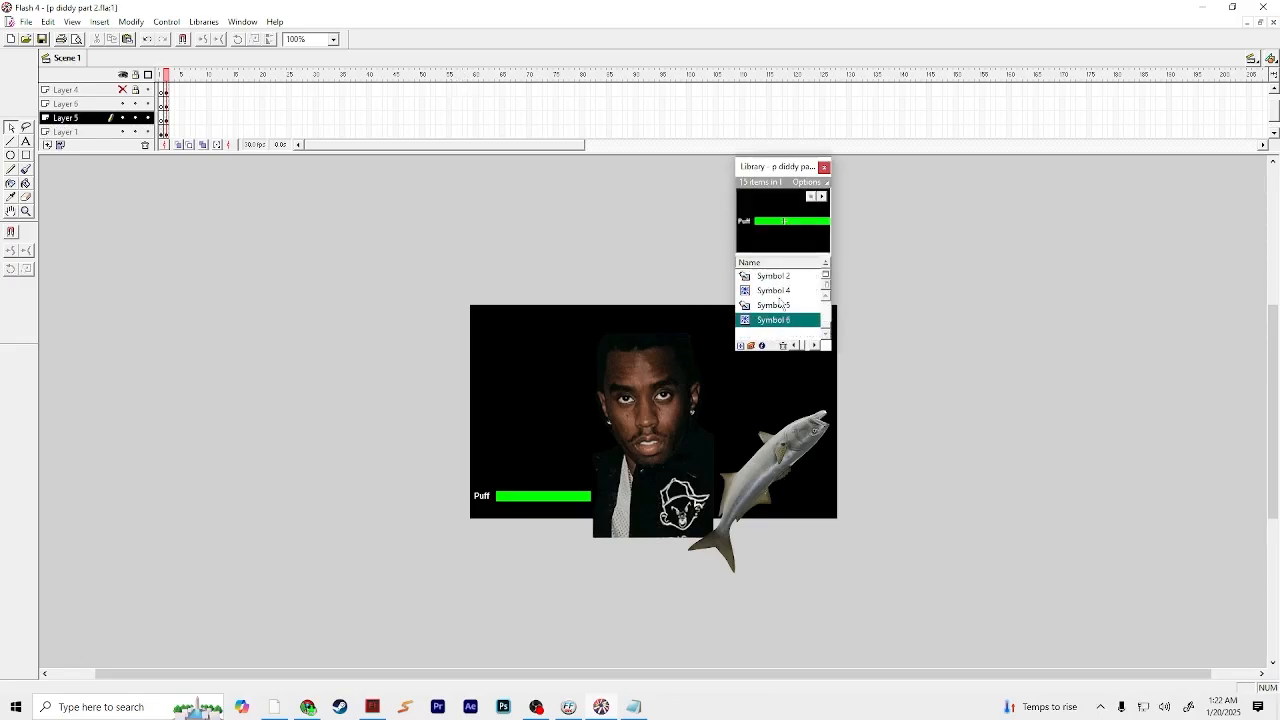
left_click(779, 291)
double_click(793, 212)
left_click(826, 167)
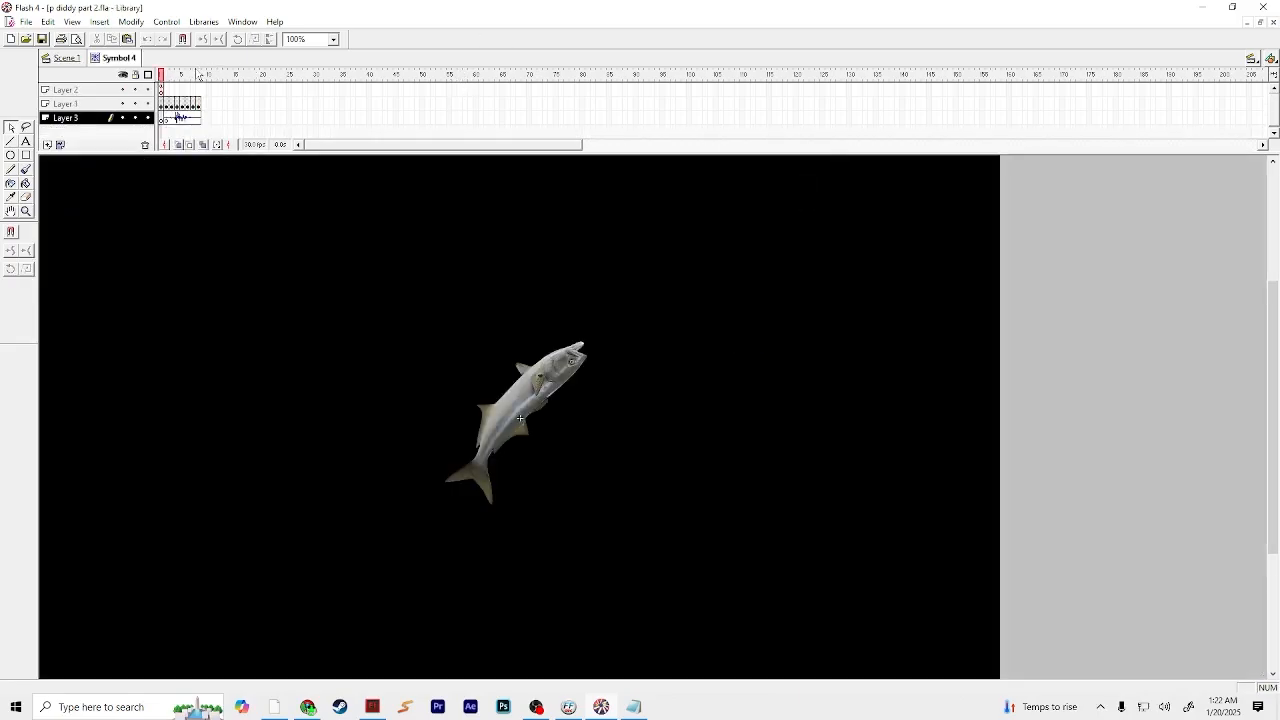
Step: Examine the actions on the first frame of Layer 2 in Symbol 4 and leave its properties unchanged
left_click_drag(161, 76, 110, 72)
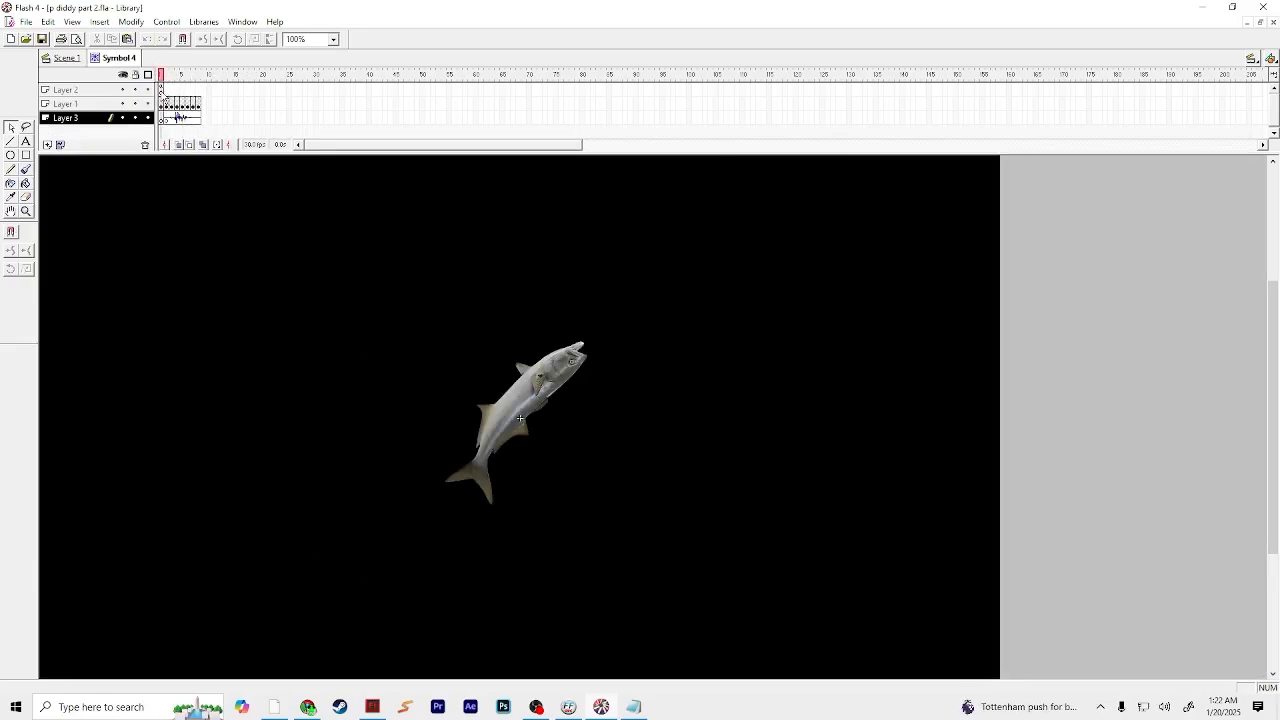
right_click(162, 88)
left_click(180, 94)
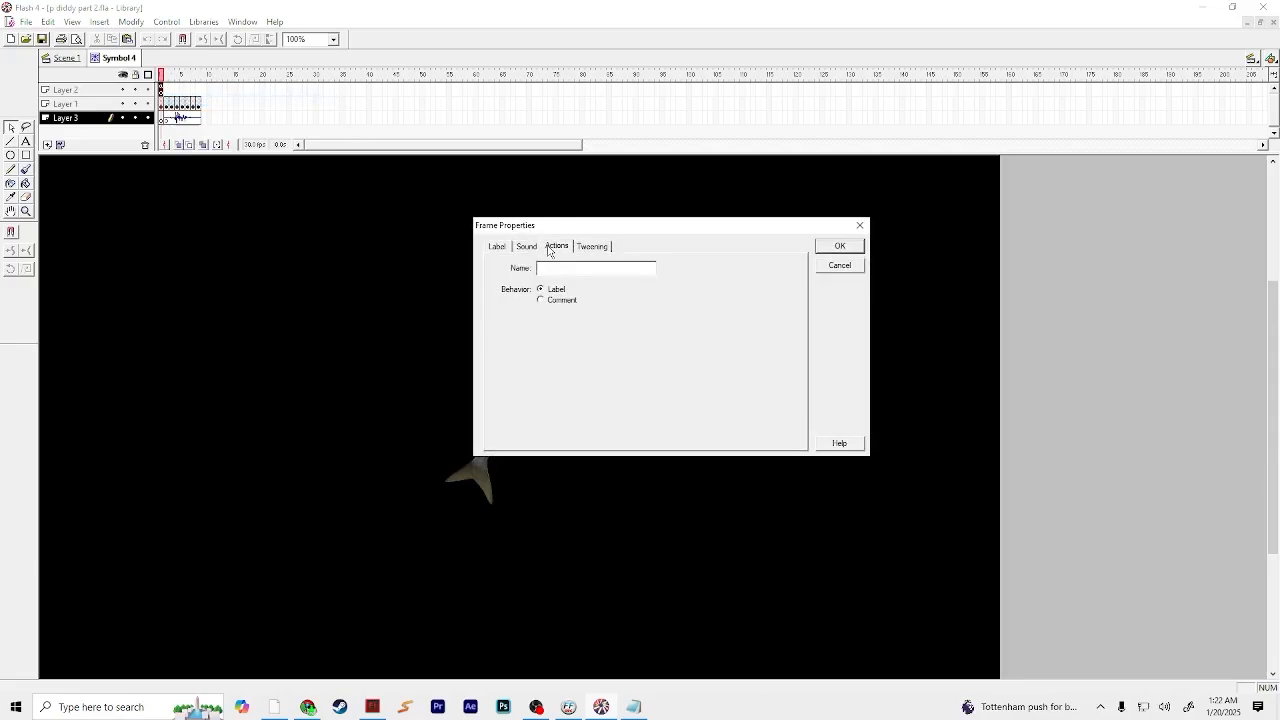
left_click(549, 248)
left_click(822, 266)
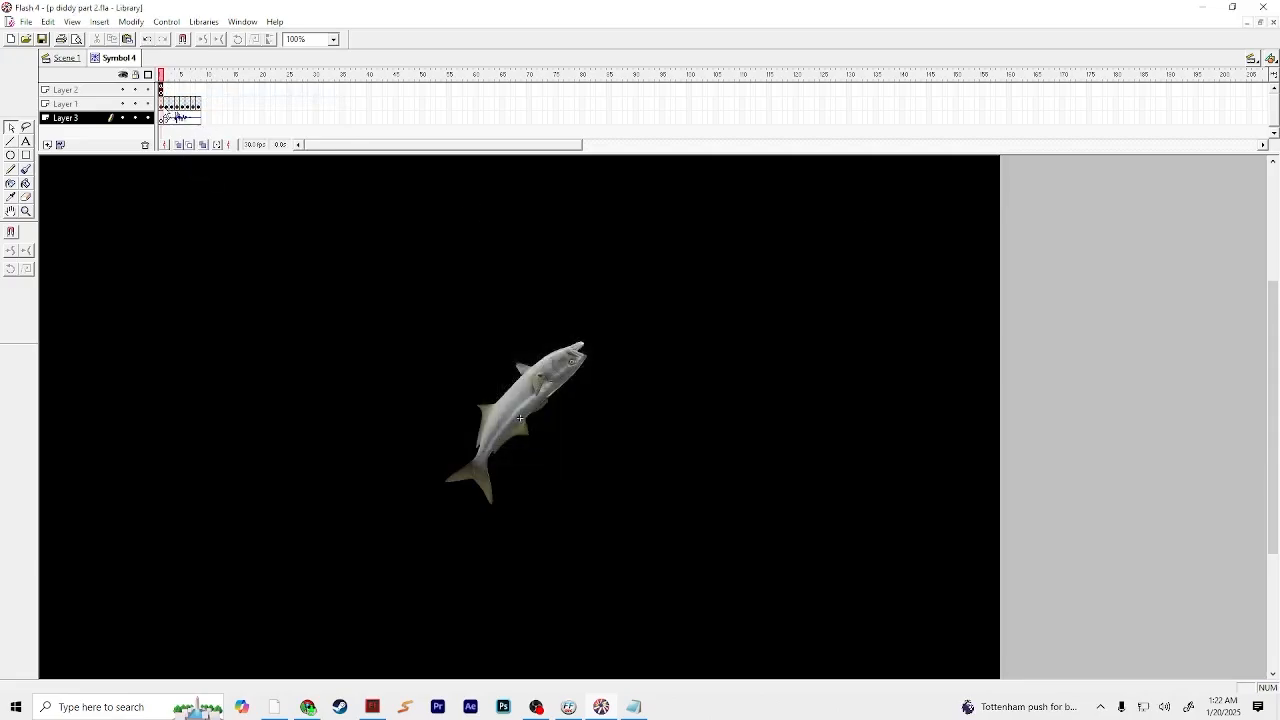
Step: View the first two frames of the fish animation on Layer 1 and return to Scene 1
left_click(161, 104)
left_click(166, 75)
left_click(161, 75)
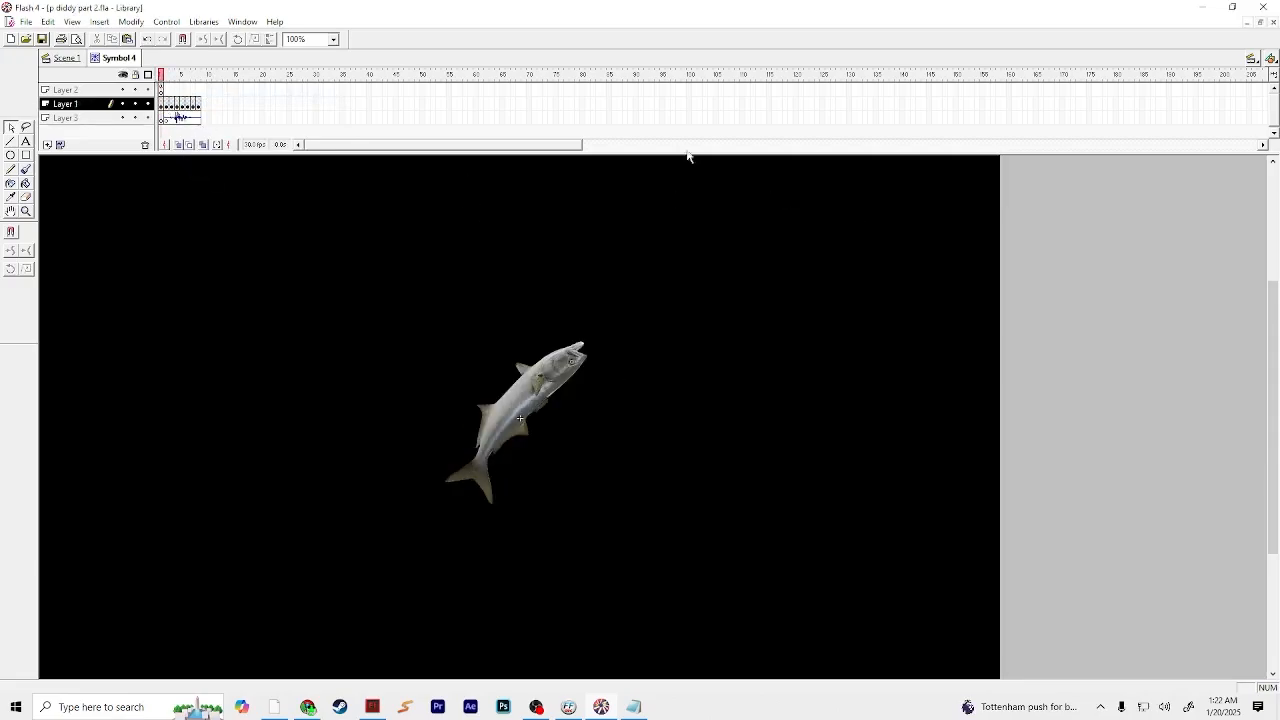
left_click(50, 57)
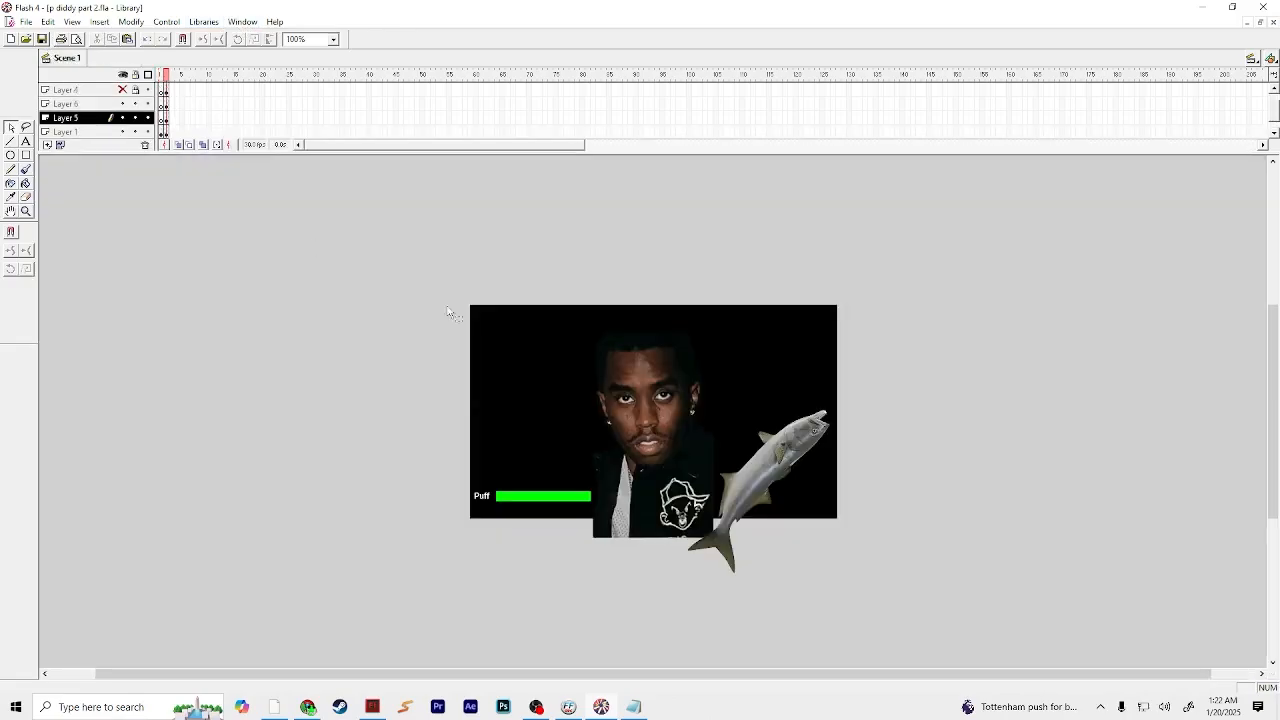
Step: Unlock and show Layer 4, and examine the cyan button's key-press actions, including the /fish Tell Target
left_click(137, 92)
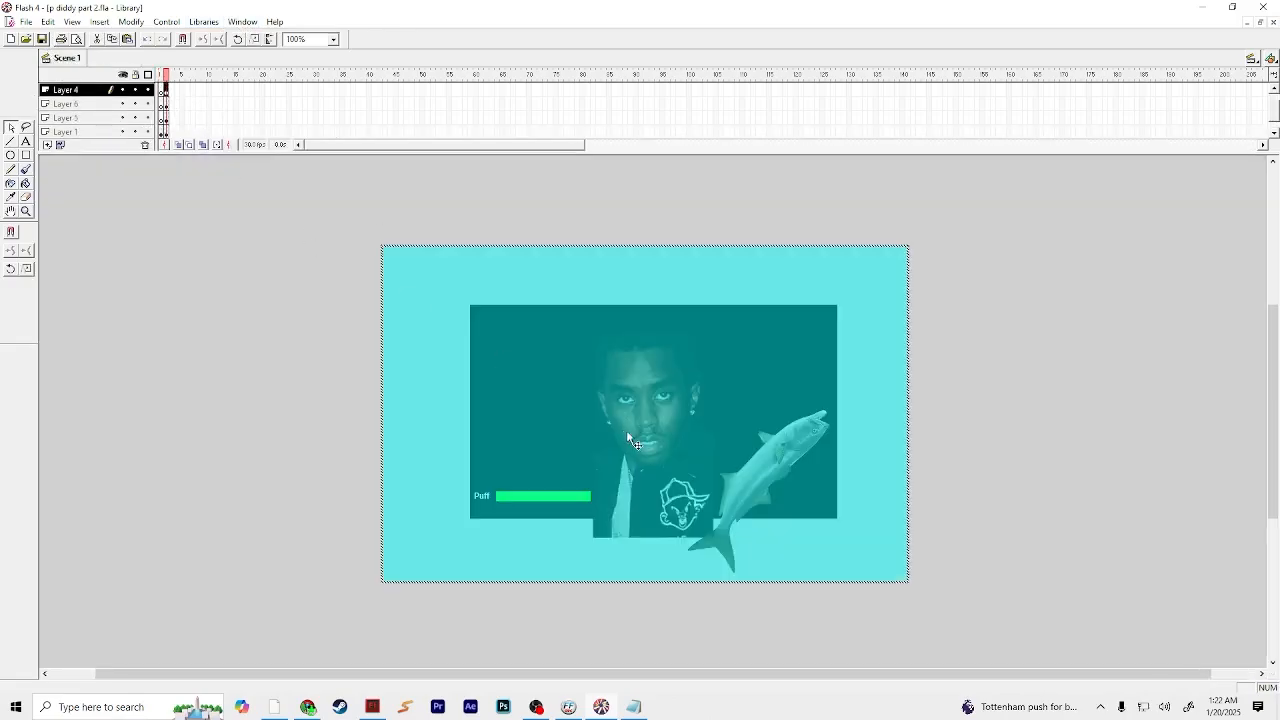
right_click(513, 401)
left_click(568, 573)
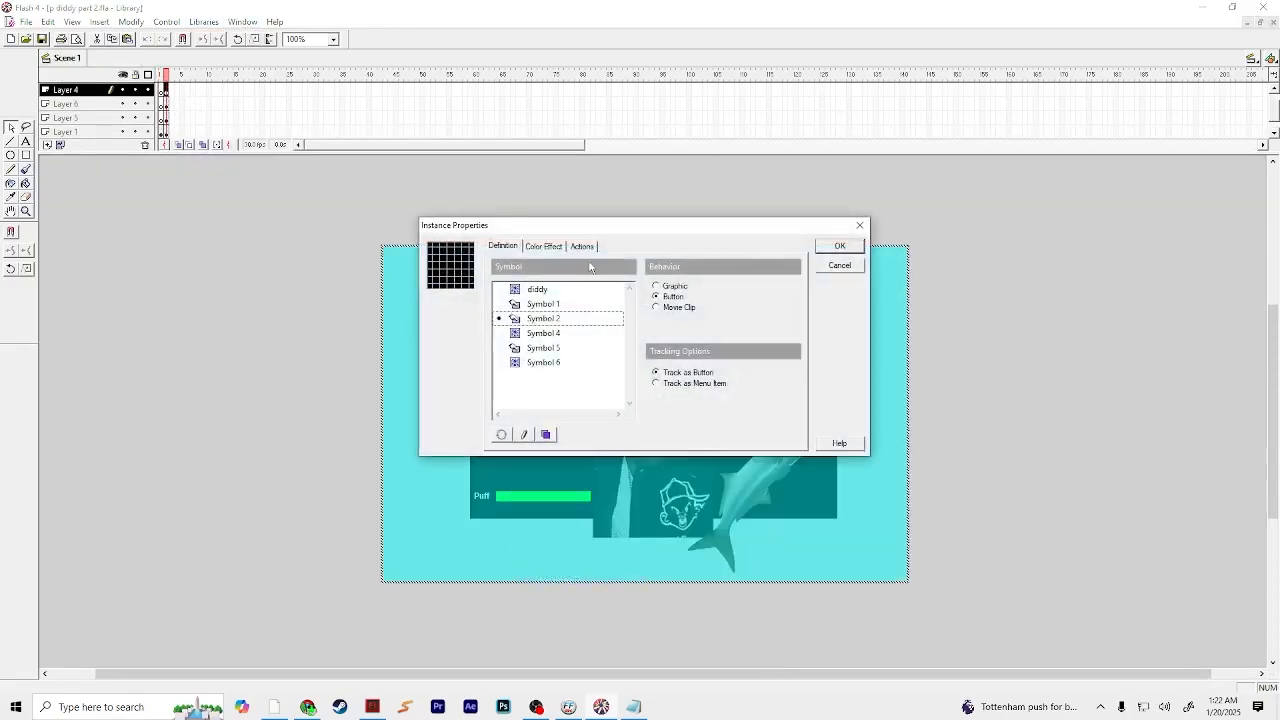
left_click(582, 245)
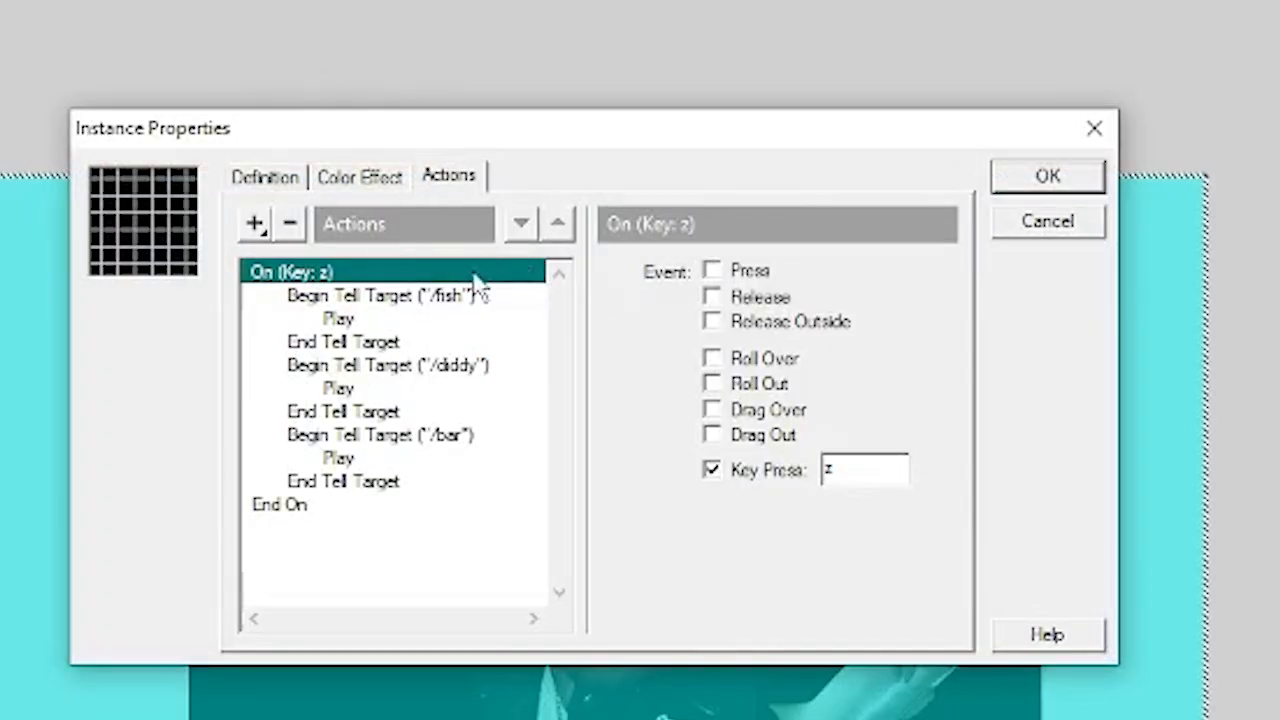
left_click(583, 299)
left_click_drag(789, 477, 709, 517)
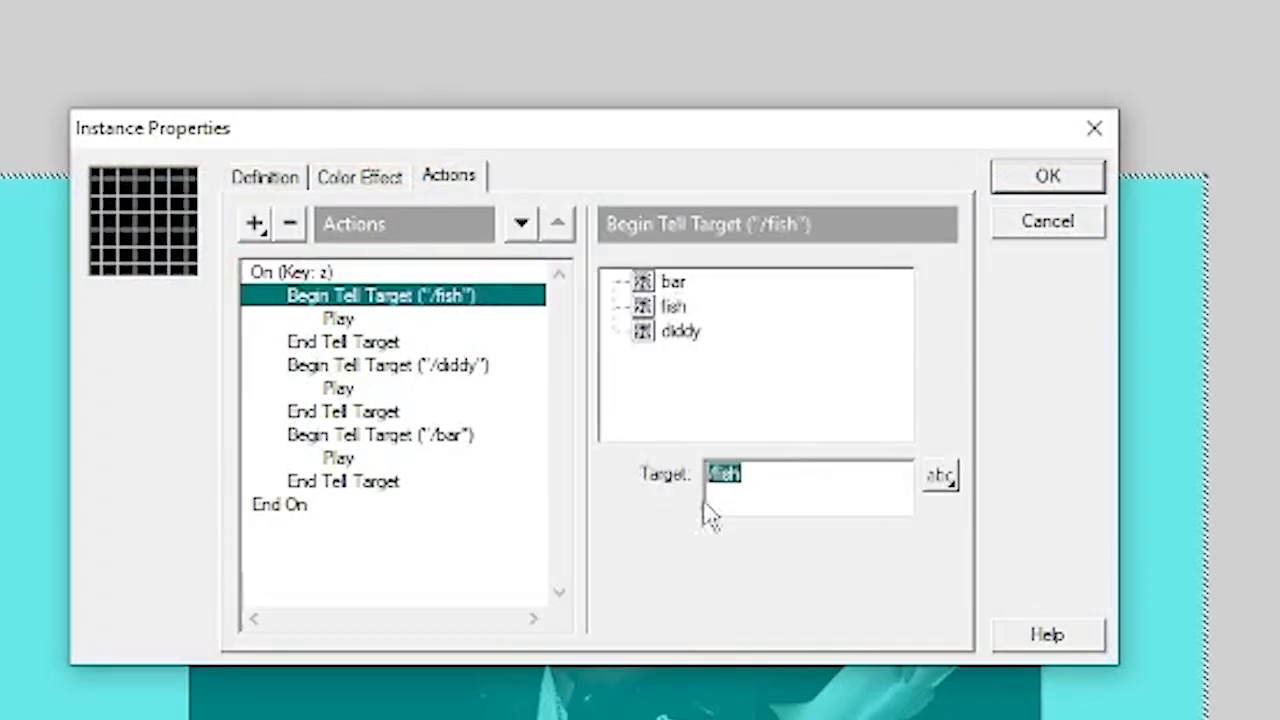
left_click(813, 500)
left_click(1066, 175)
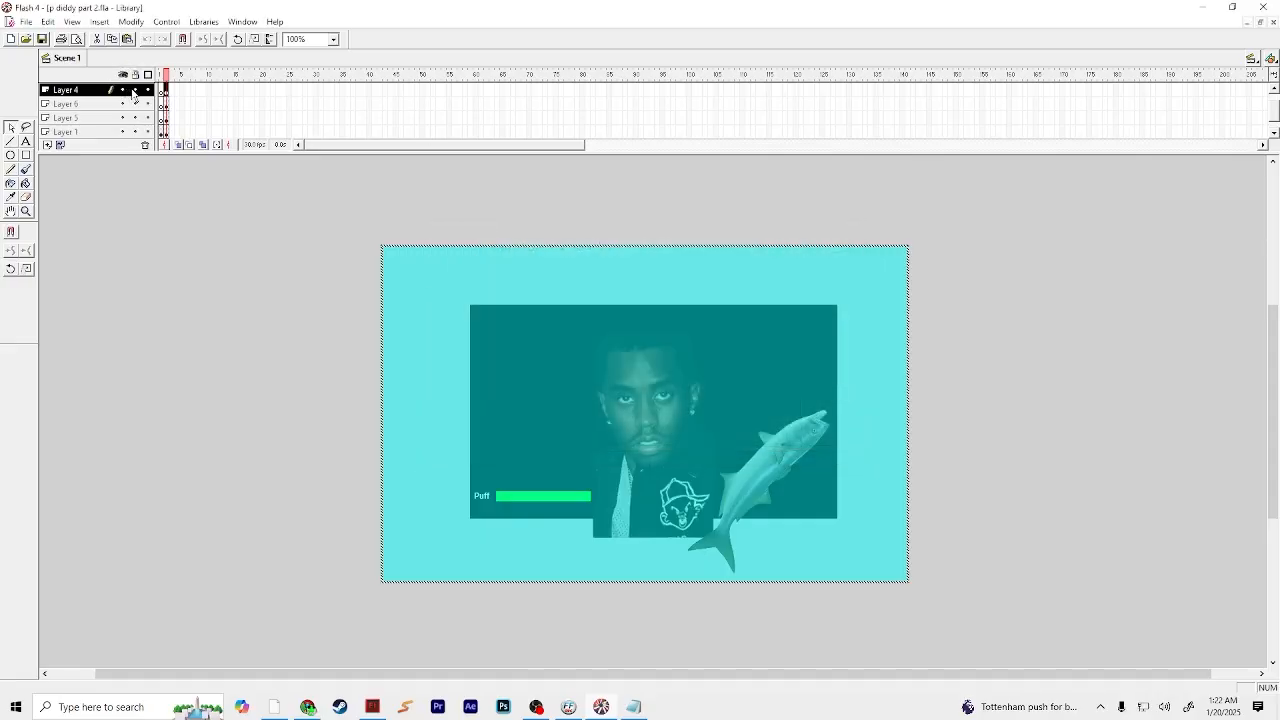
Step: Hide Layer 4 and check the instance names of the fish and portrait movie clips
left_click(123, 90)
right_click(754, 461)
left_click(802, 640)
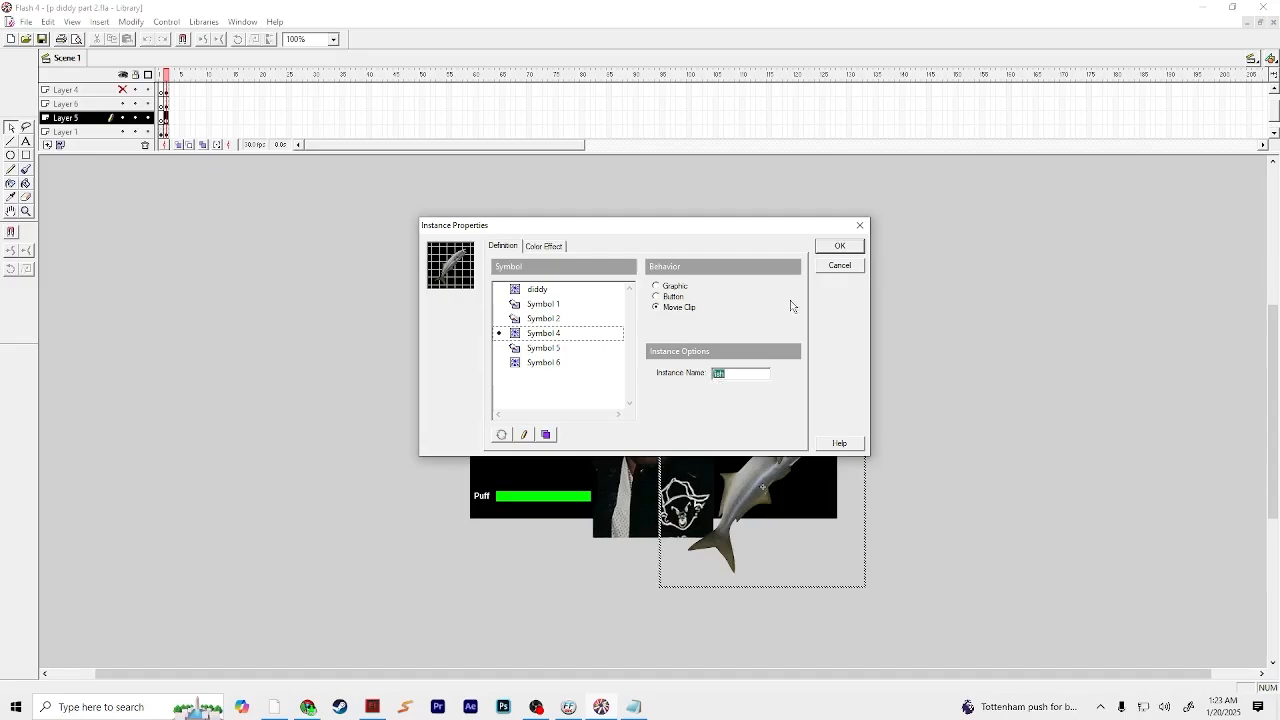
left_click(840, 265)
right_click(615, 404)
left_click(700, 580)
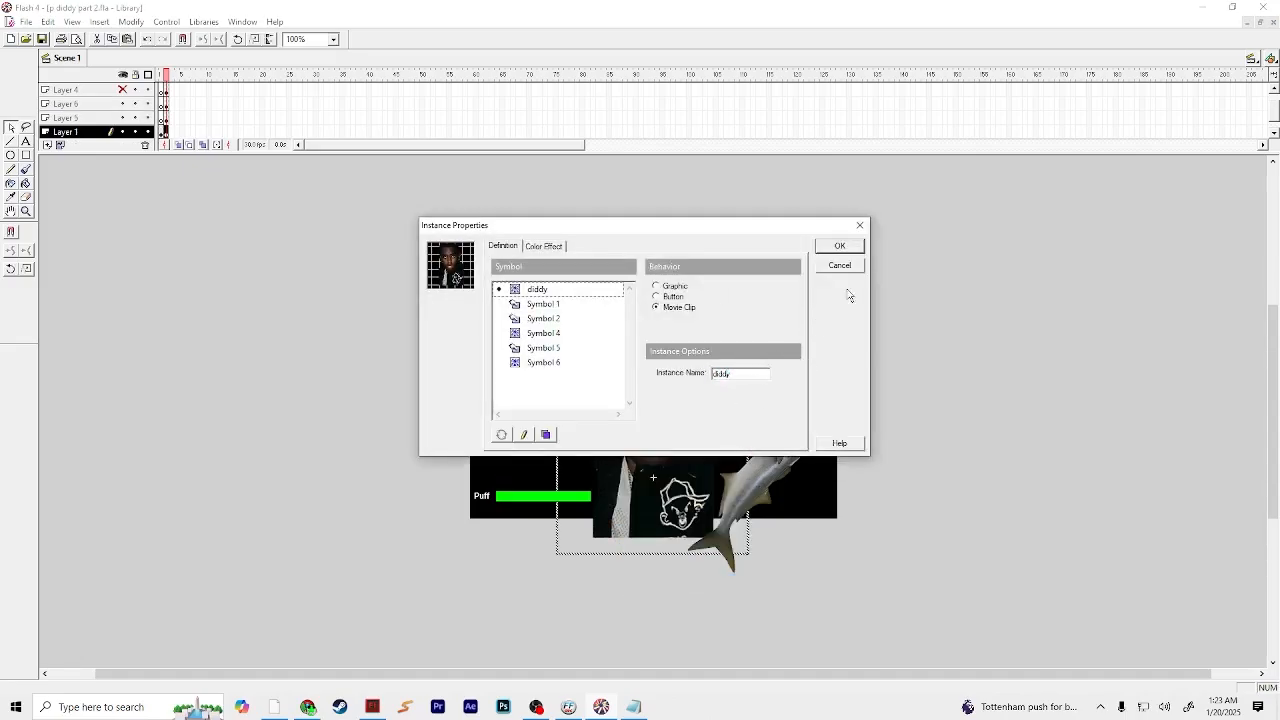
left_click(840, 265)
Step: Show Layer 4 and review the /fish target in the cyan button's instance actions
left_click(123, 90)
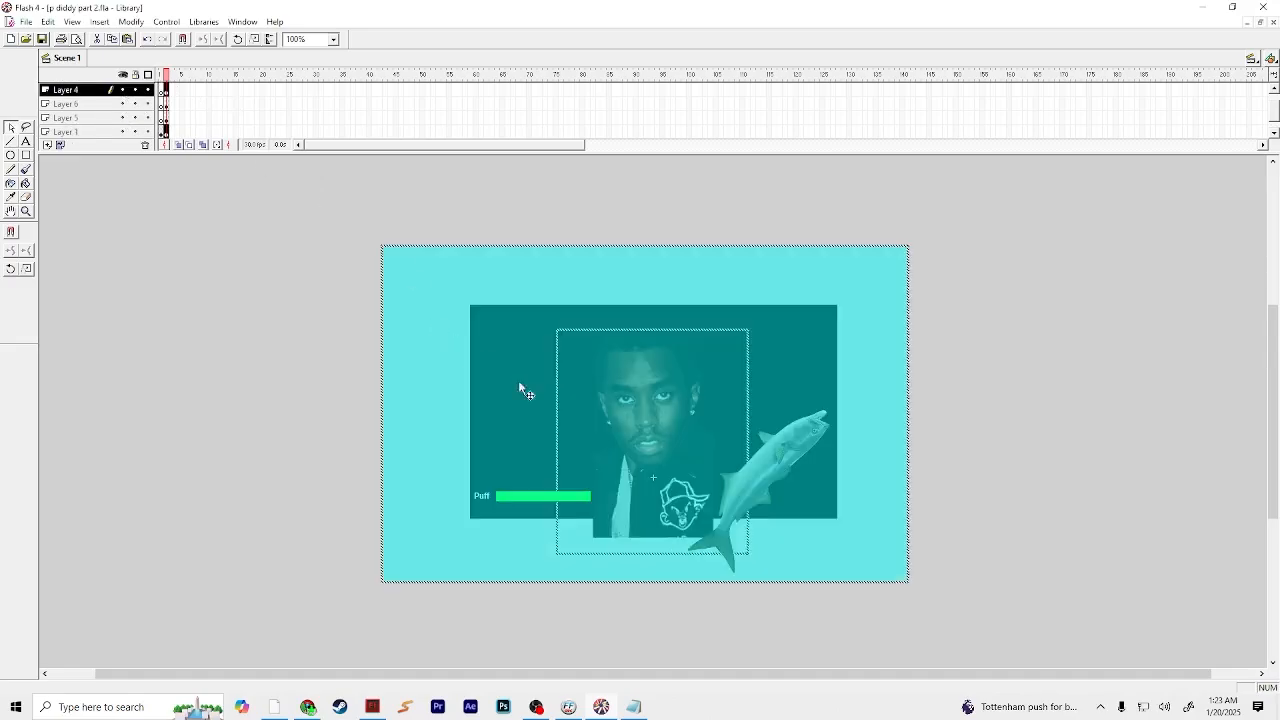
right_click(540, 397)
left_click(450, 345)
left_click(177, 314)
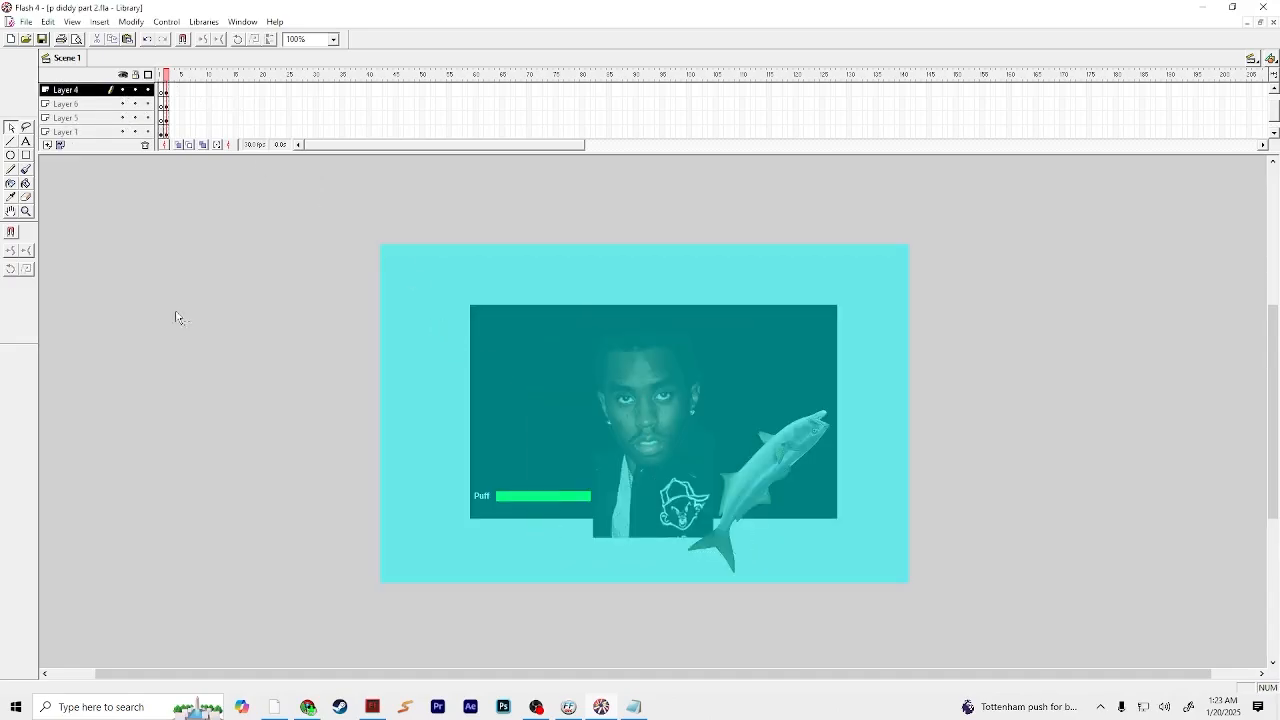
right_click(543, 332)
left_click(585, 508)
left_click(582, 246)
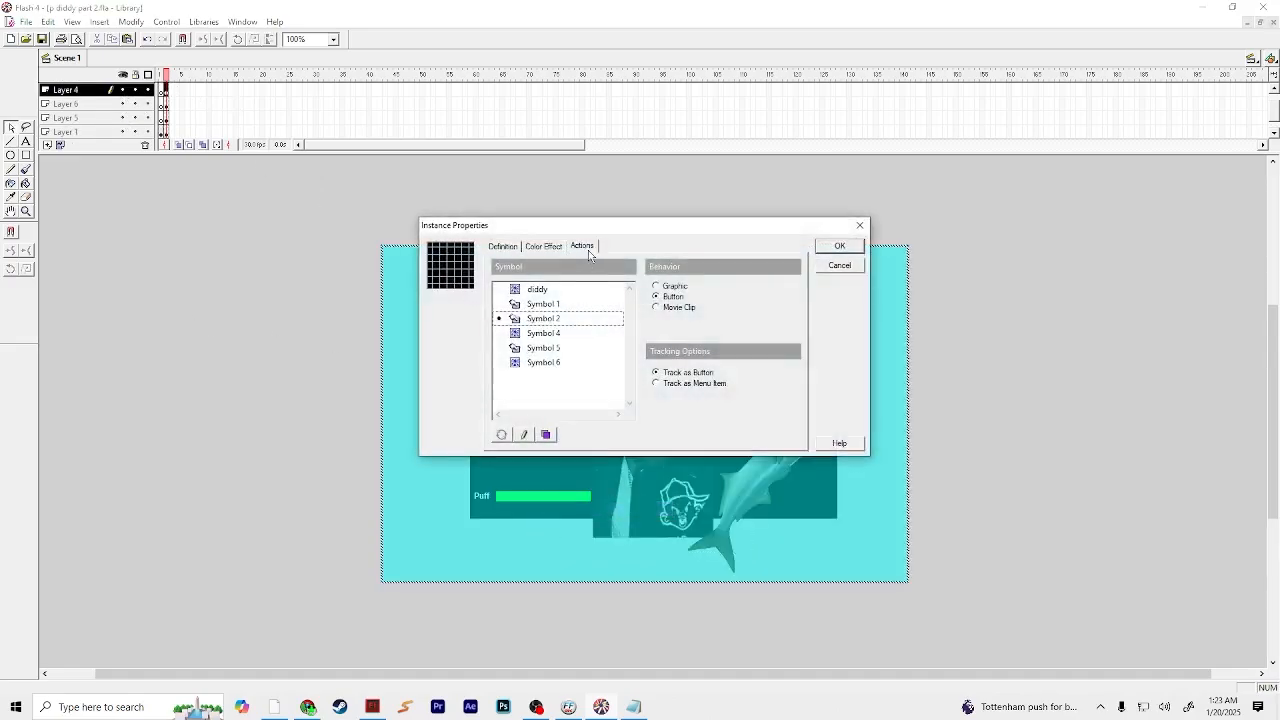
left_click_drag(719, 370, 680, 372)
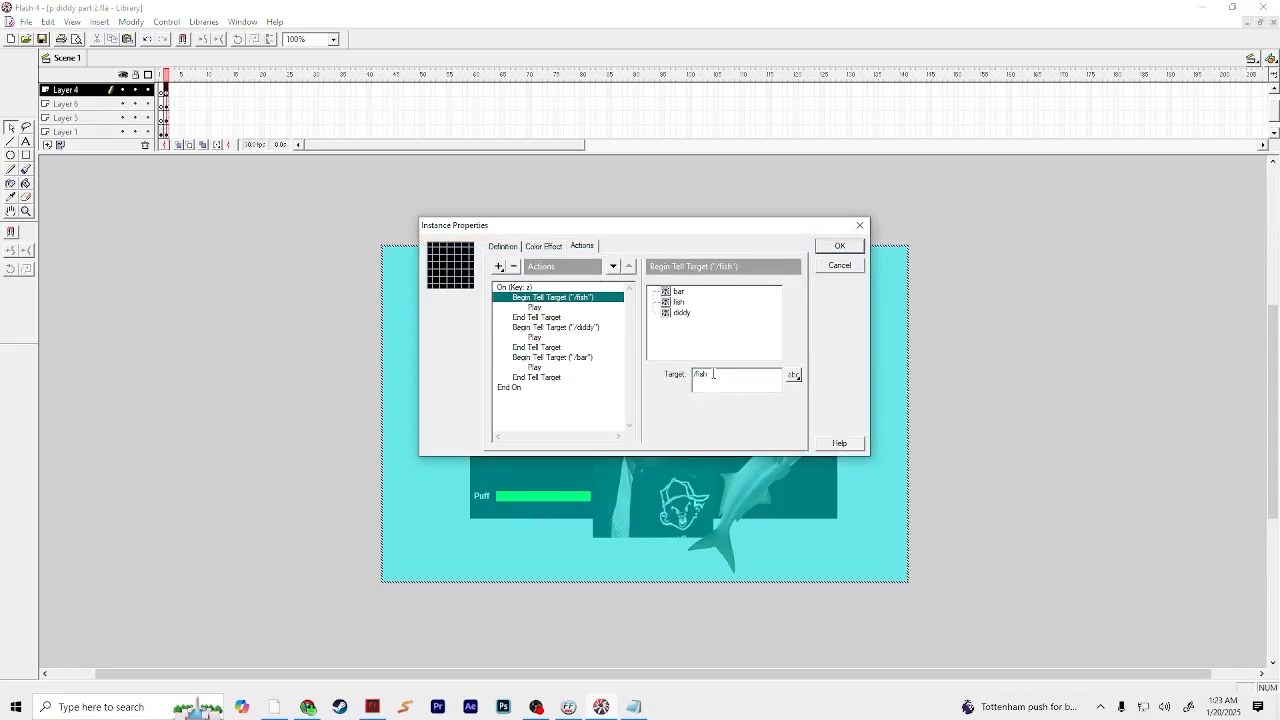
Step: Examine the cyan button's key-press event and its /fish Tell Target block with the Play action
left_click(520, 287)
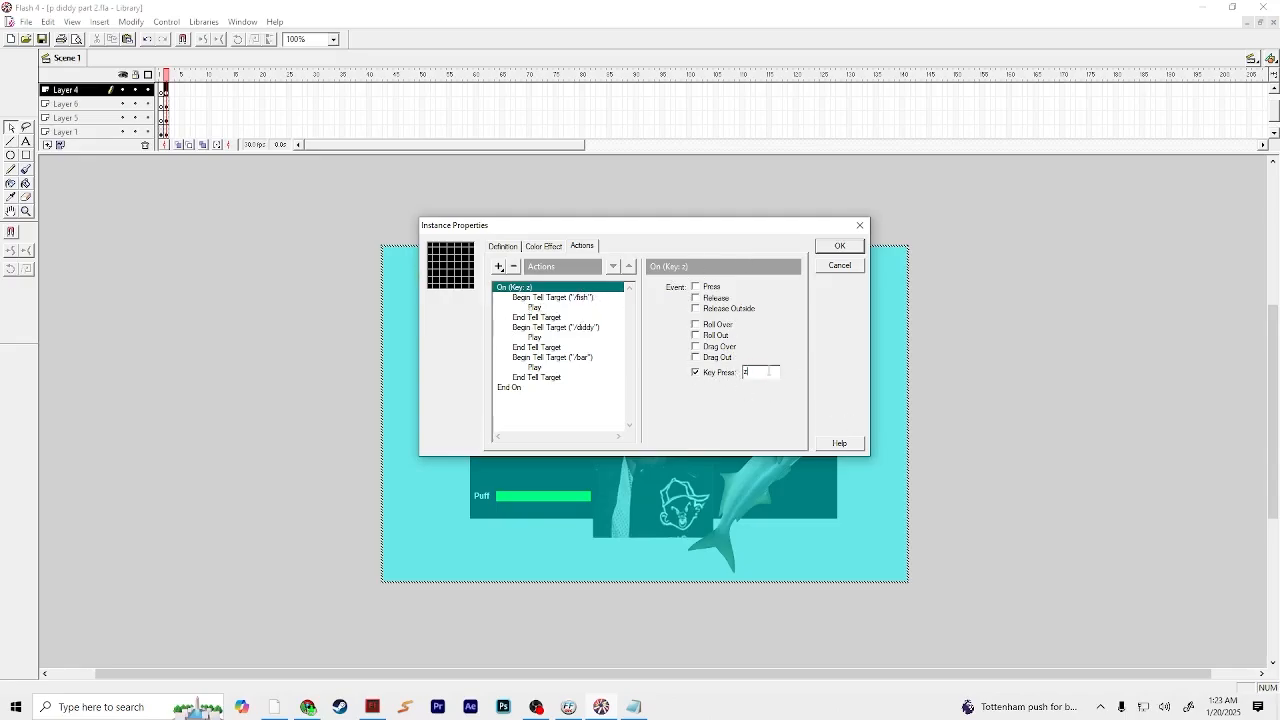
left_click(581, 299)
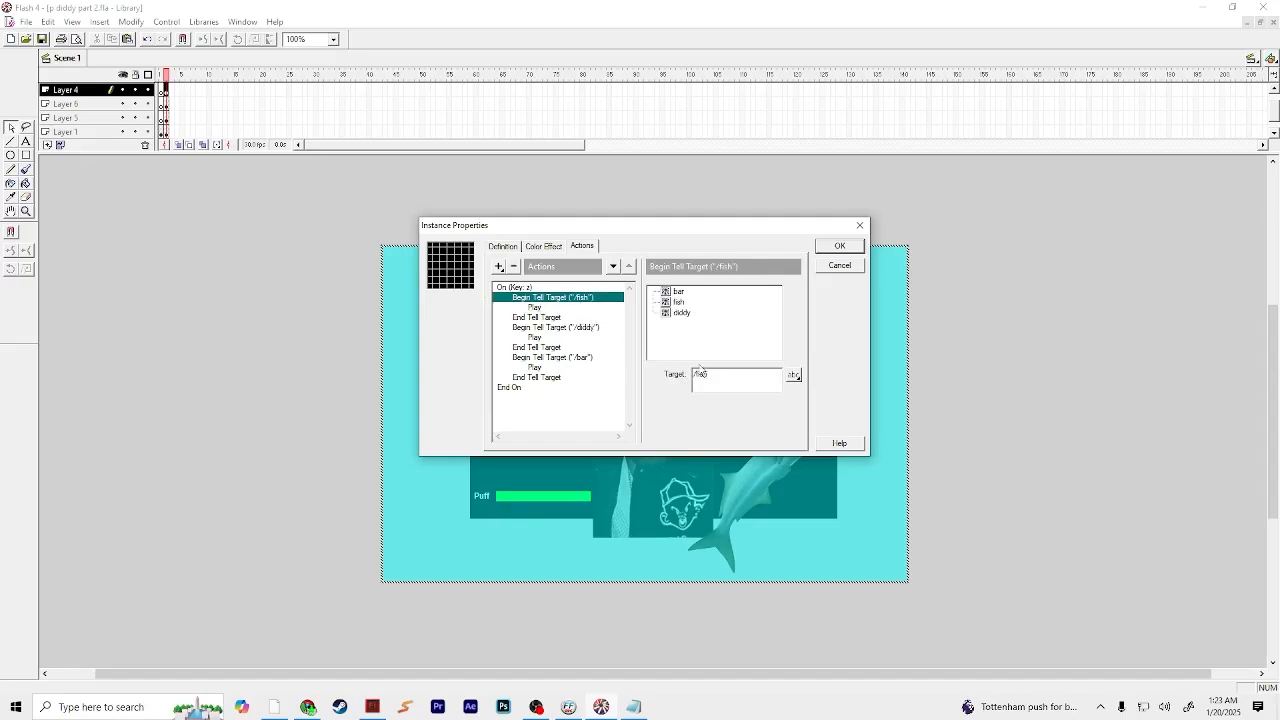
left_click(534, 307)
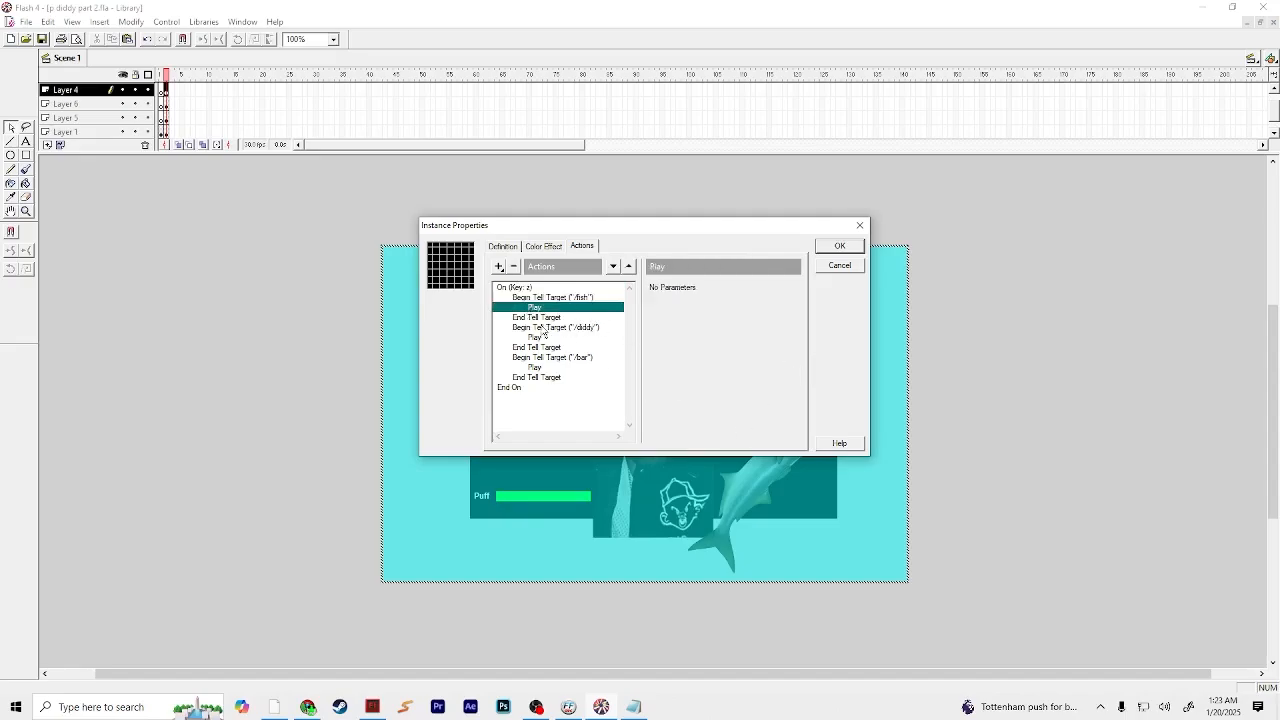
left_click_drag(540, 317, 540, 325)
Step: Review the button's /diddy and /bar Tell Target blocks, and close the instance properties without changes
left_click(545, 328)
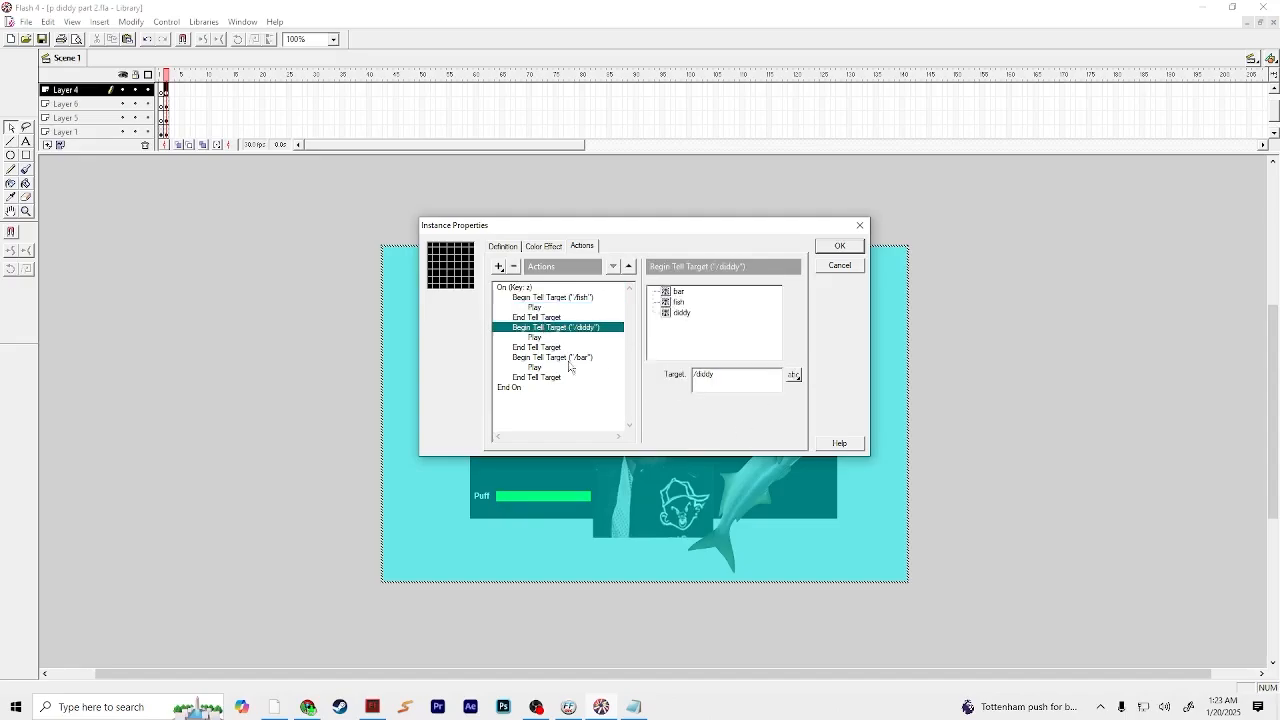
left_click_drag(716, 377, 694, 382)
left_click(716, 382)
key("Down")
key("Down")
key("Down")
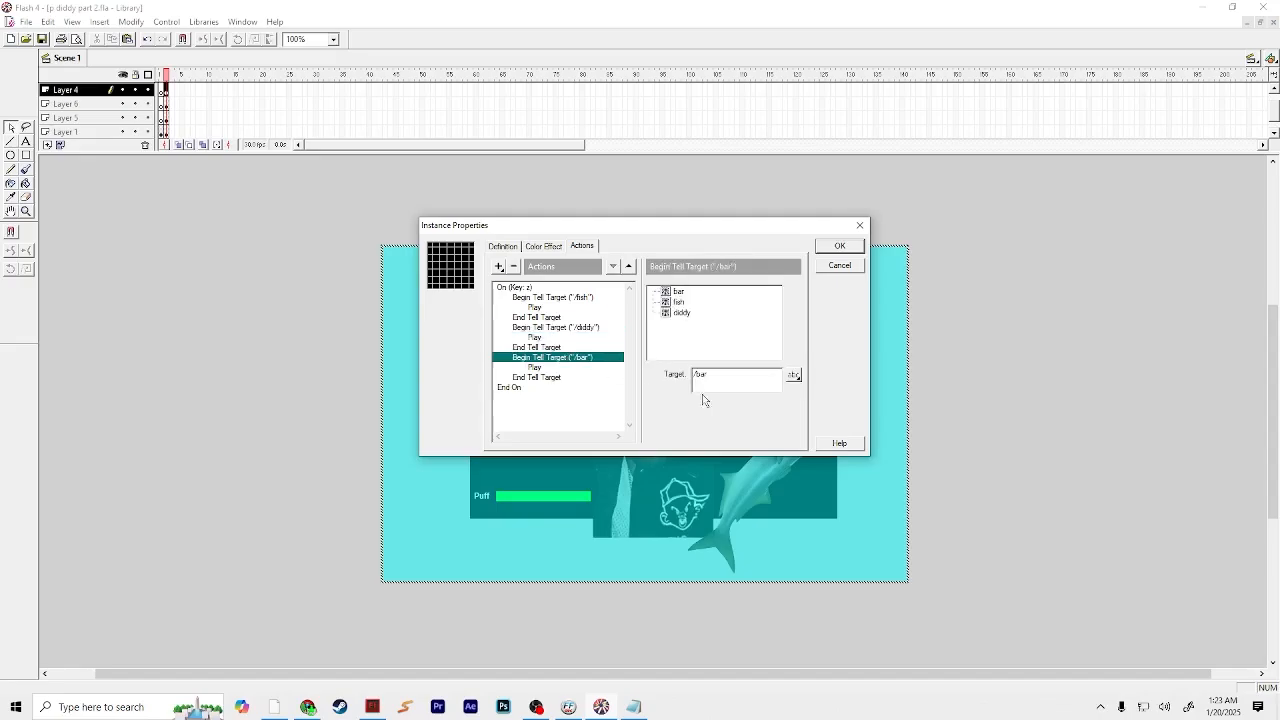
key("Down")
key("Down")
key("Down")
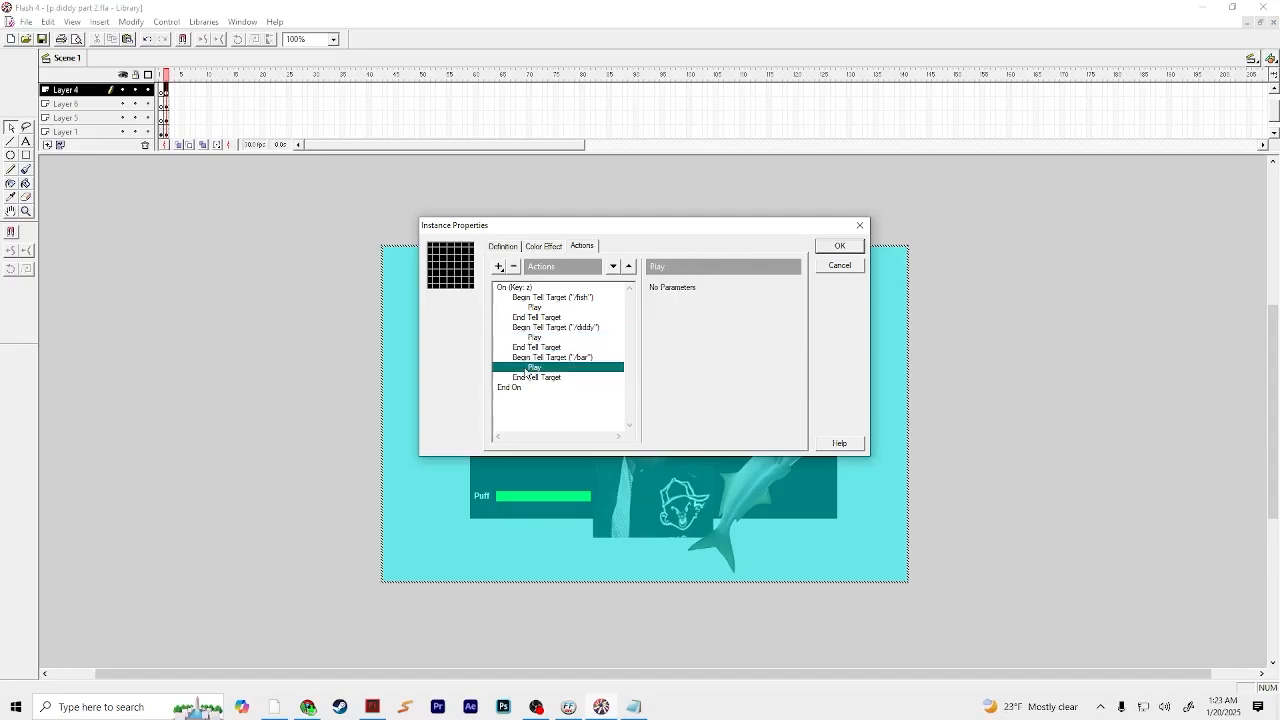
left_click(856, 268)
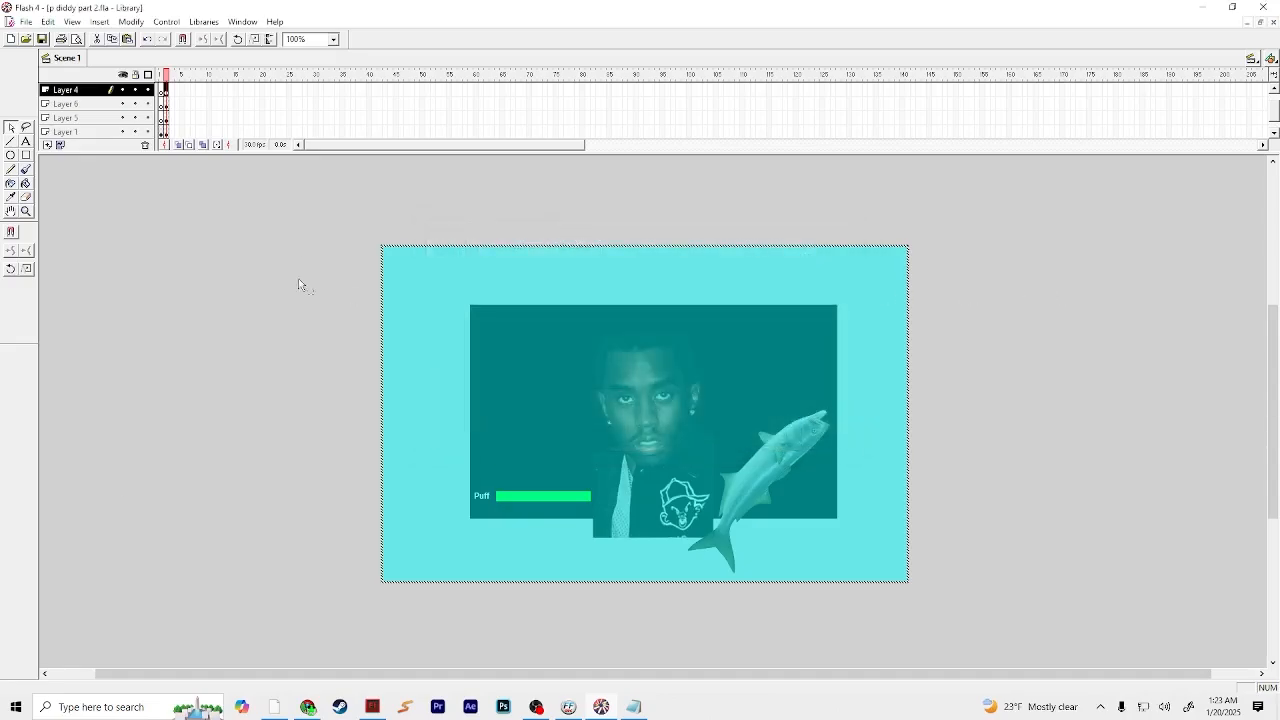
Step: Hide Layer 4 and check the instance name of the green Puff health bar
left_click(122, 90)
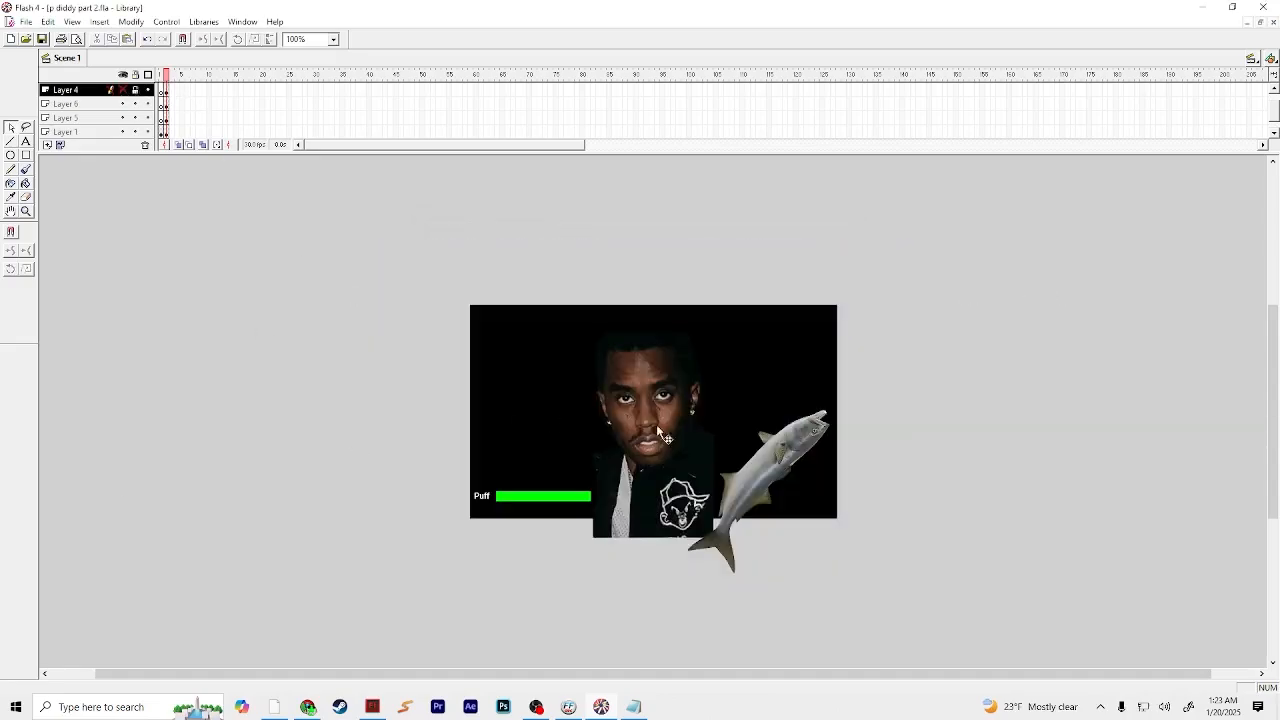
right_click(562, 503)
left_click(608, 675)
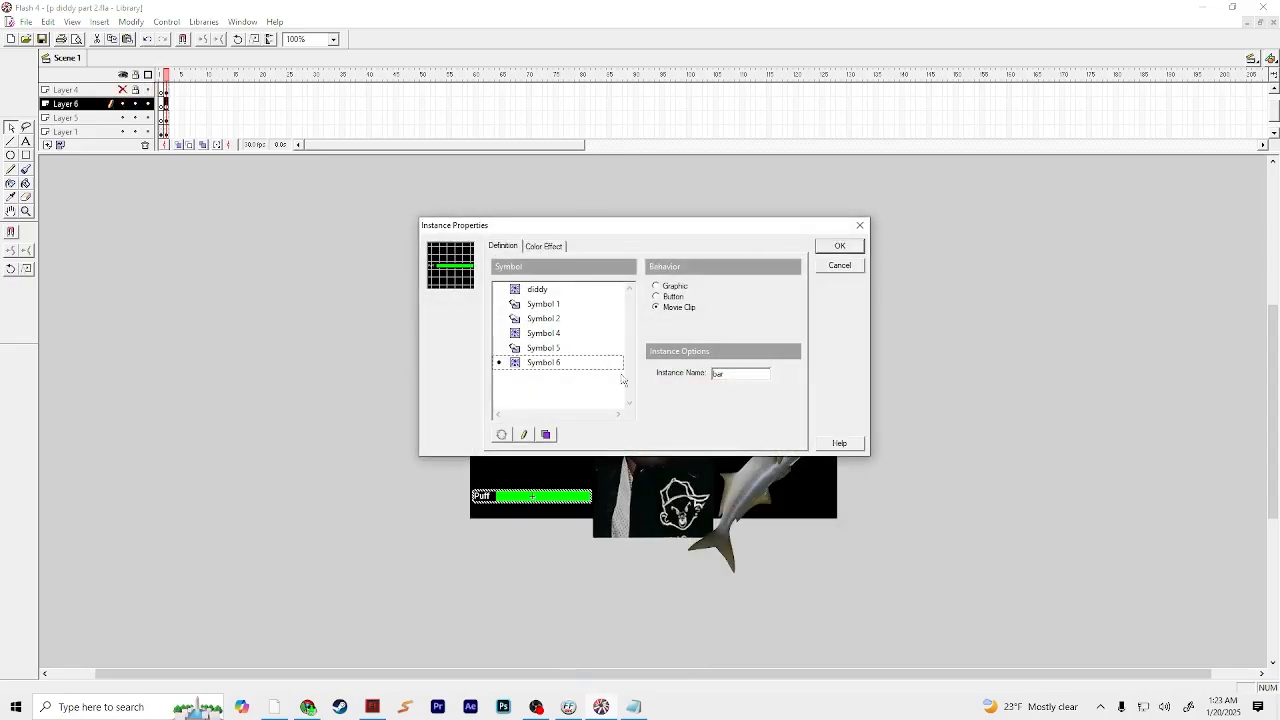
left_click(838, 266)
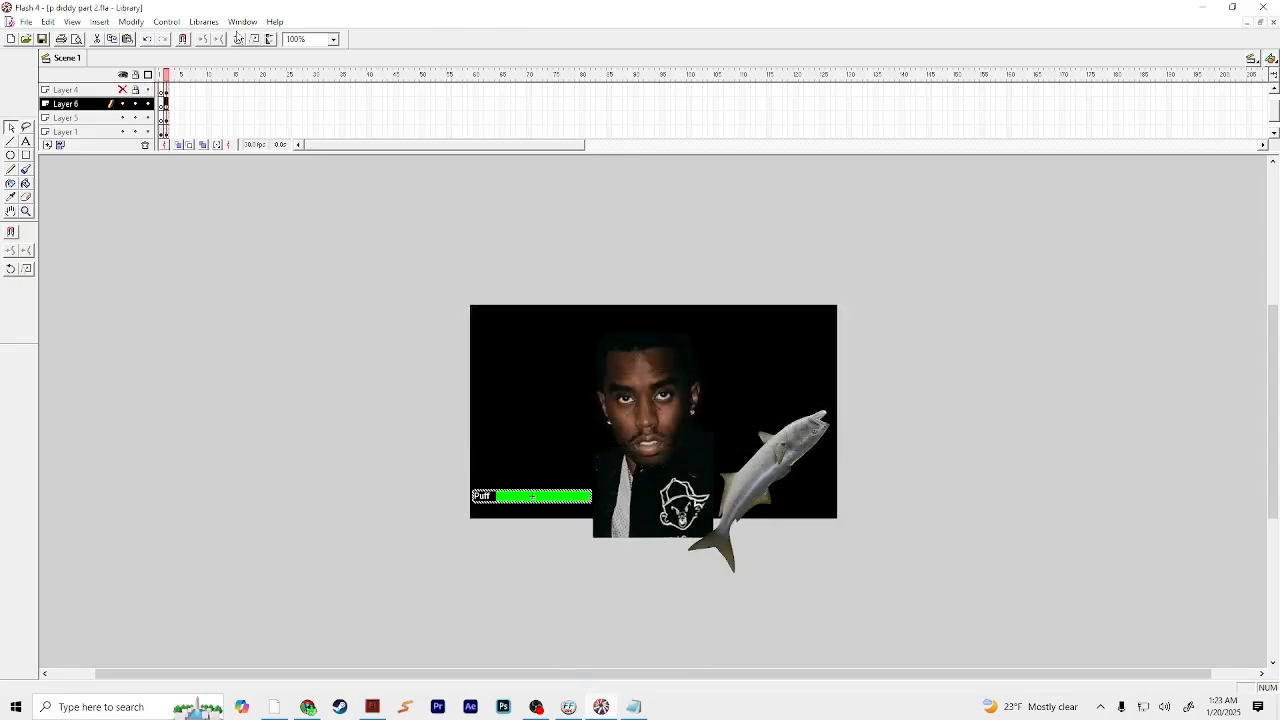
Step: Open the diddy movie clip from the library, play its timeline through, and return to Scene 1
left_click(163, 99)
left_click(166, 74)
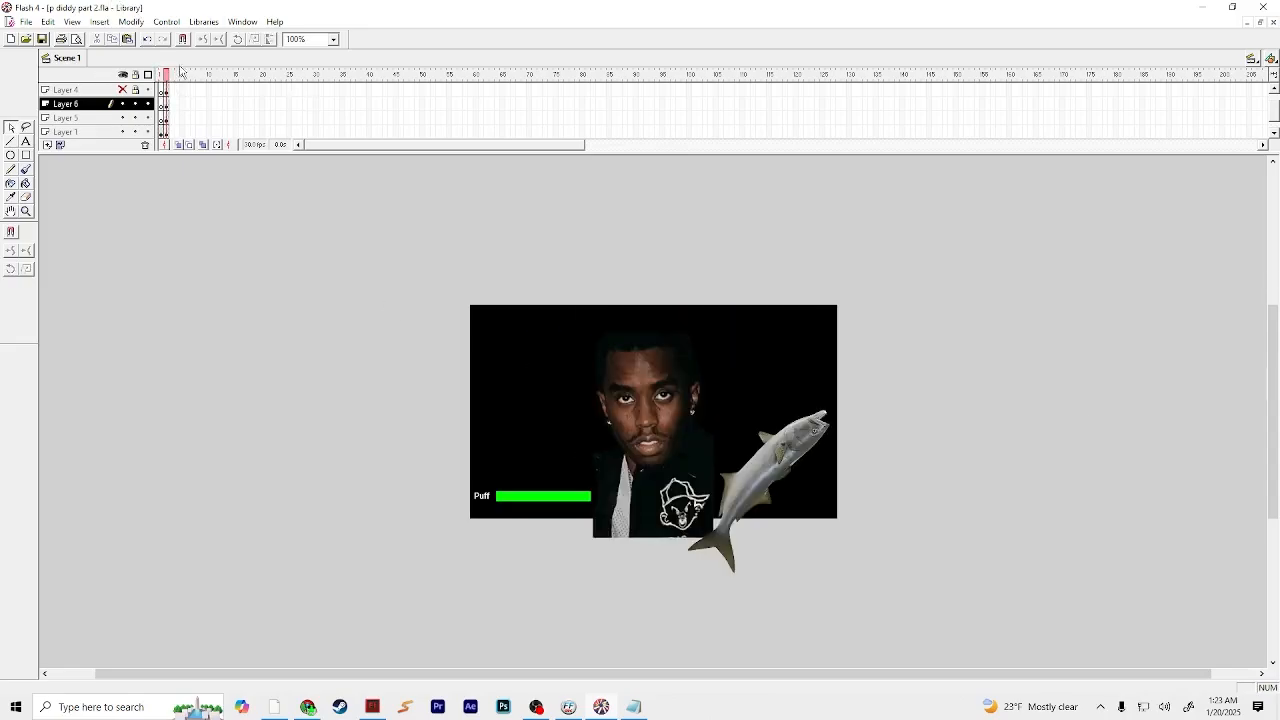
left_click(245, 22)
left_click(293, 178)
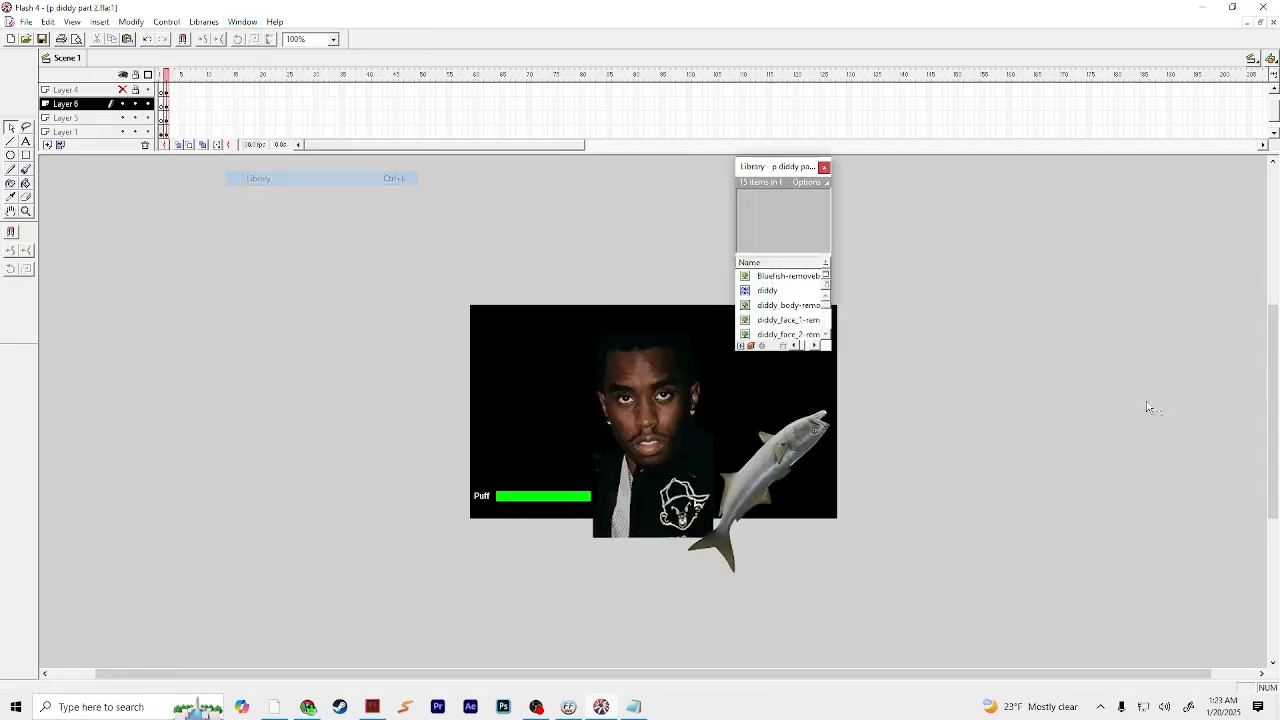
double_click(767, 290)
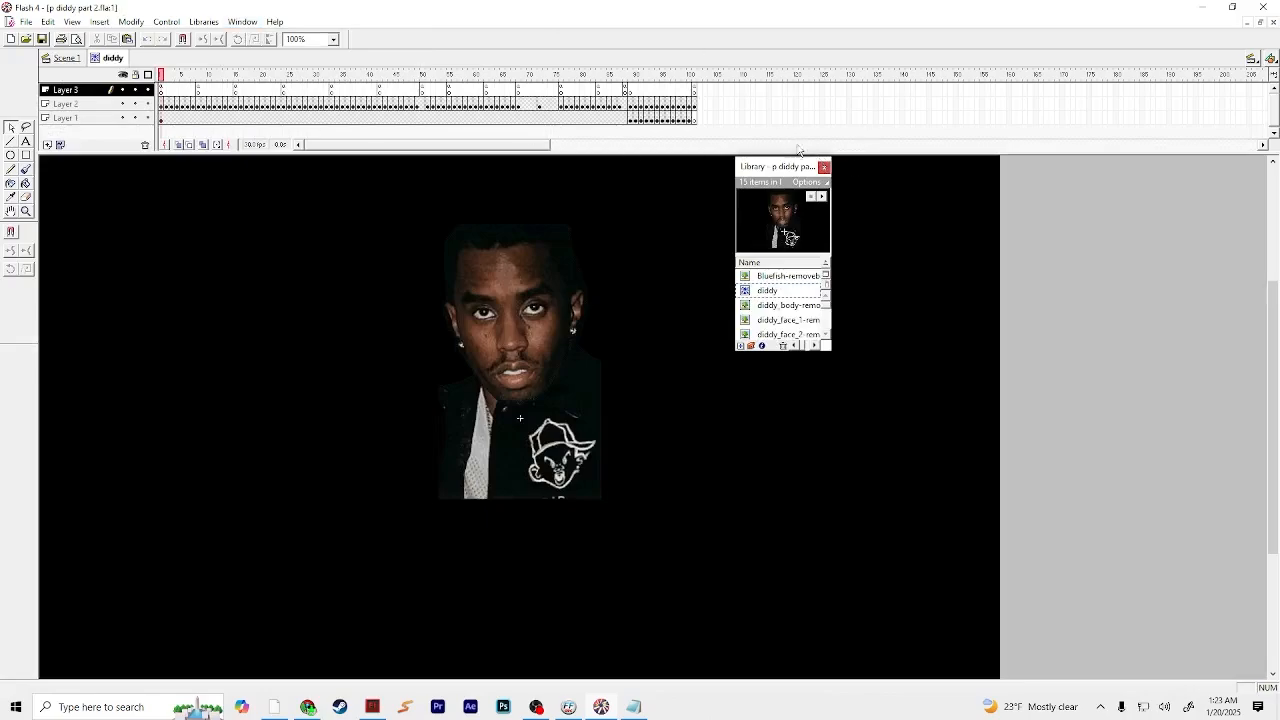
left_click(823, 167)
key("Return")
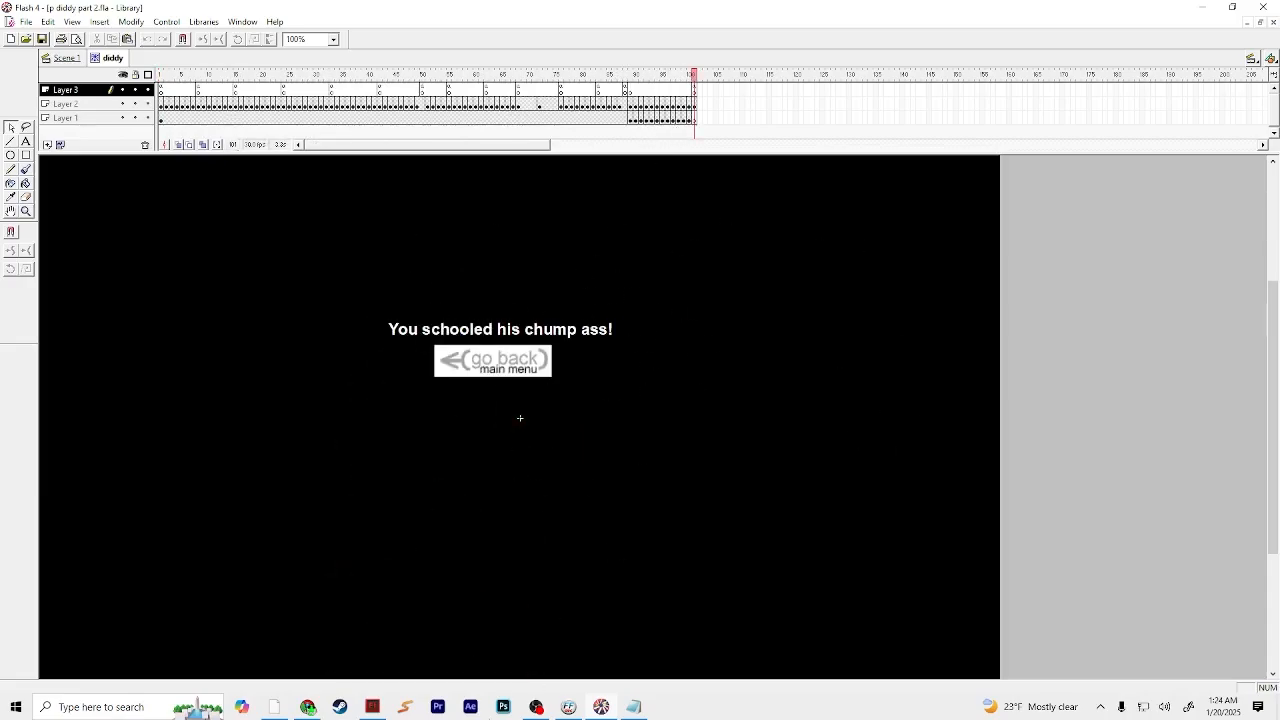
left_click(62, 58)
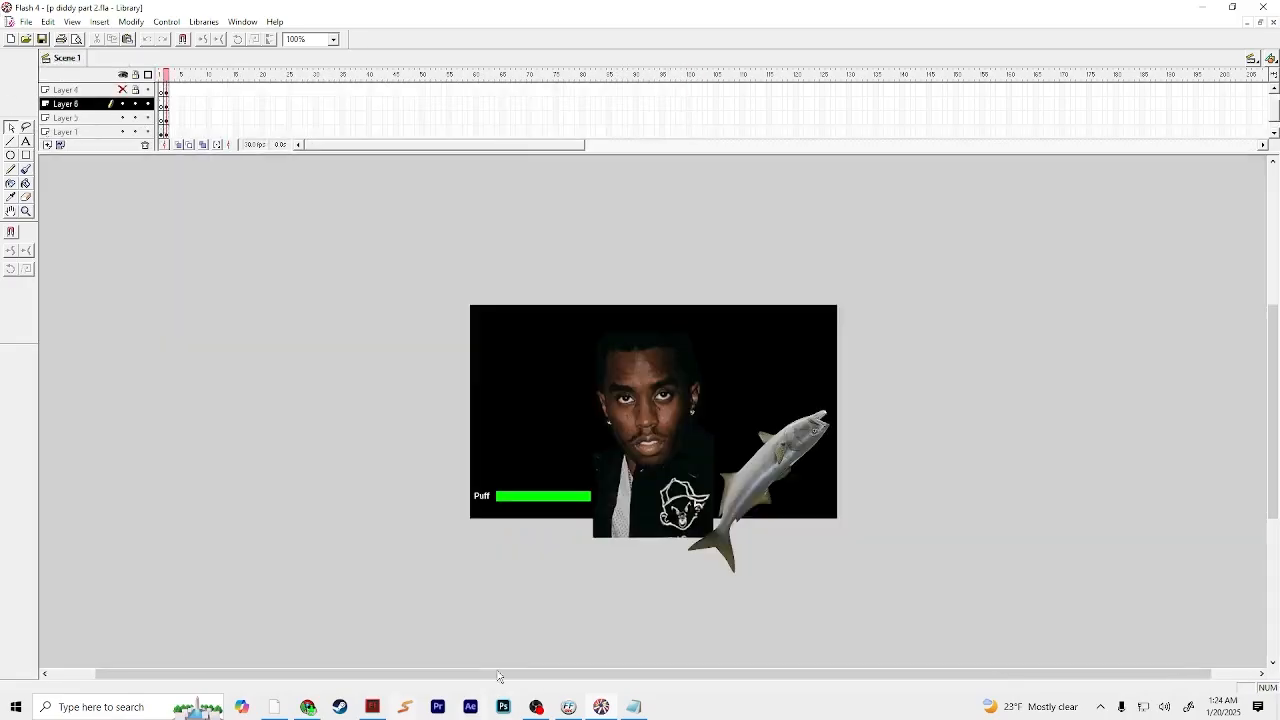
Step: Find the fish movie clip, Symbol 4, in the library and open its timeline
right_click(773, 470)
left_click(242, 21)
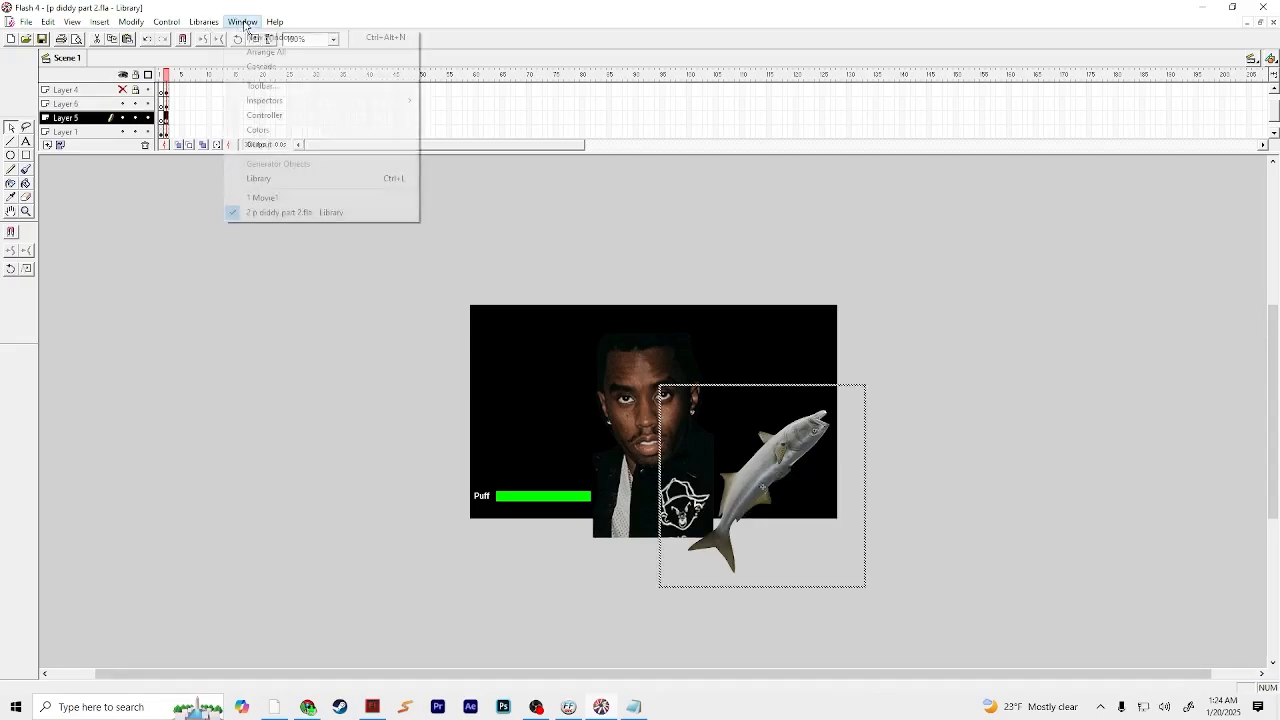
left_click(258, 178)
left_click_drag(827, 306, 827, 328)
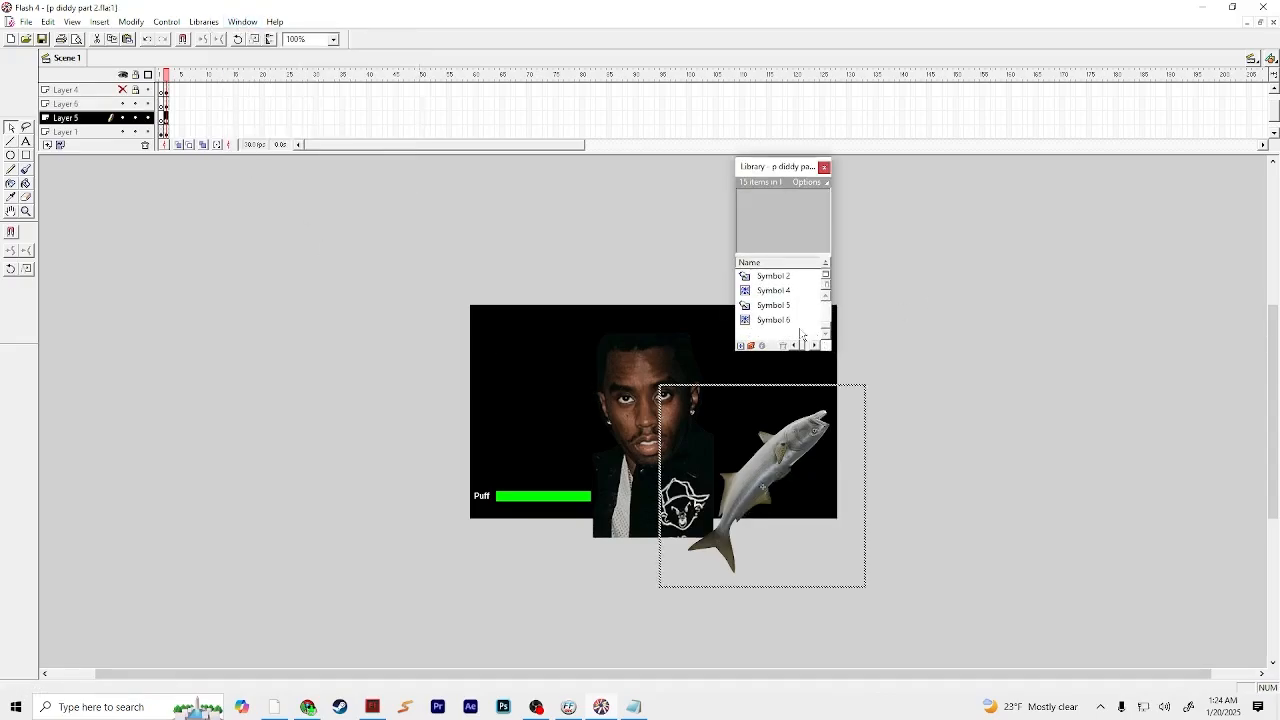
left_click(767, 306)
left_click(771, 319)
left_click(777, 290)
double_click(777, 224)
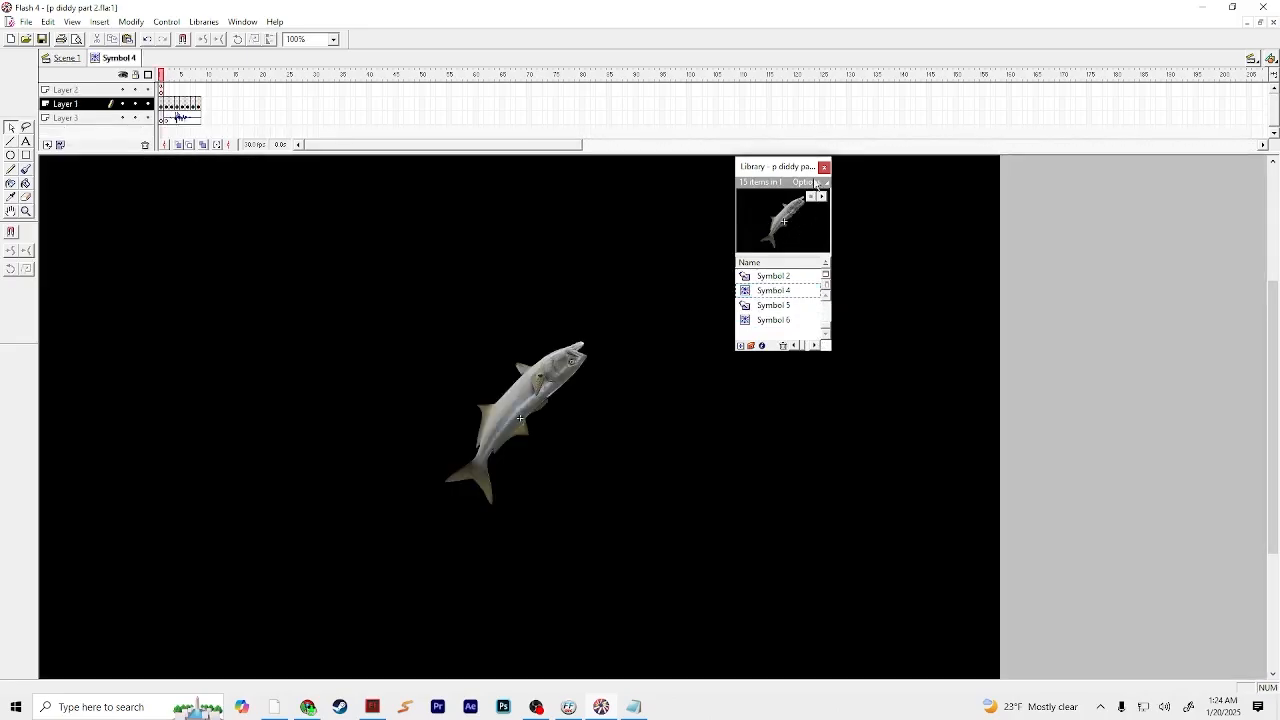
left_click(824, 166)
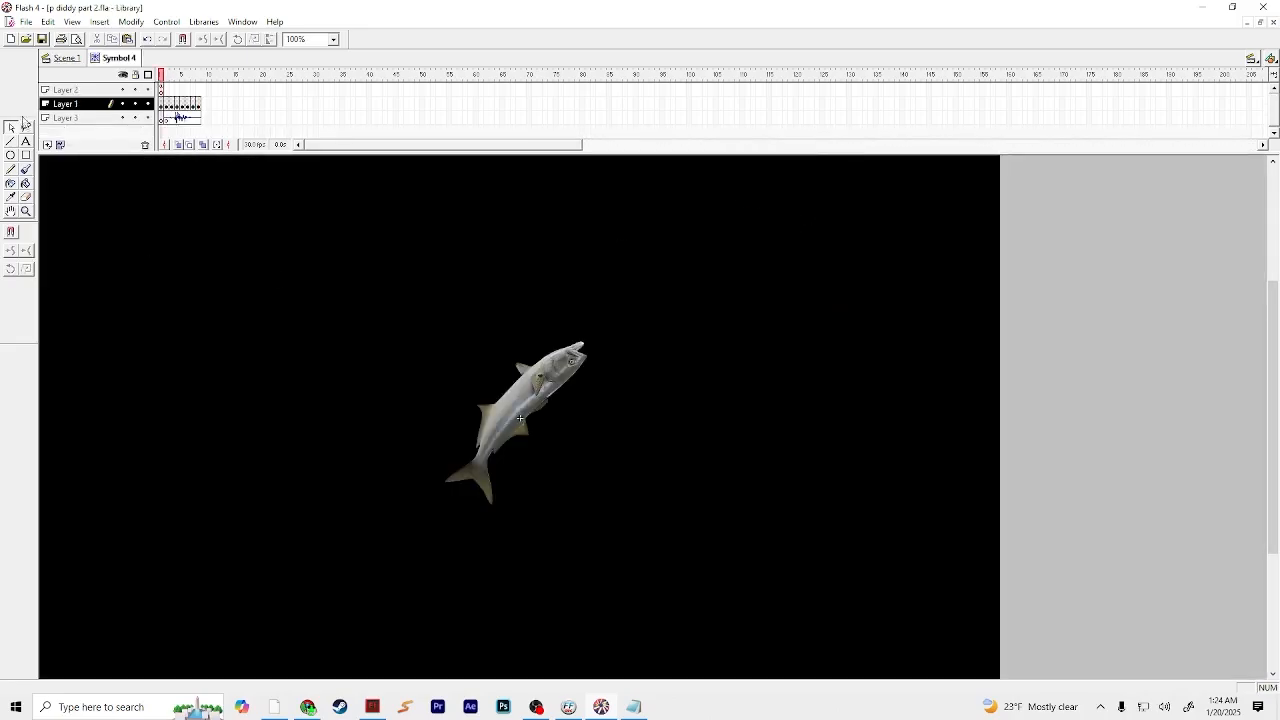
Step: Check the frame action on Layer 2's first frame, play the fish animation, and return to Scene 1
right_click(163, 89)
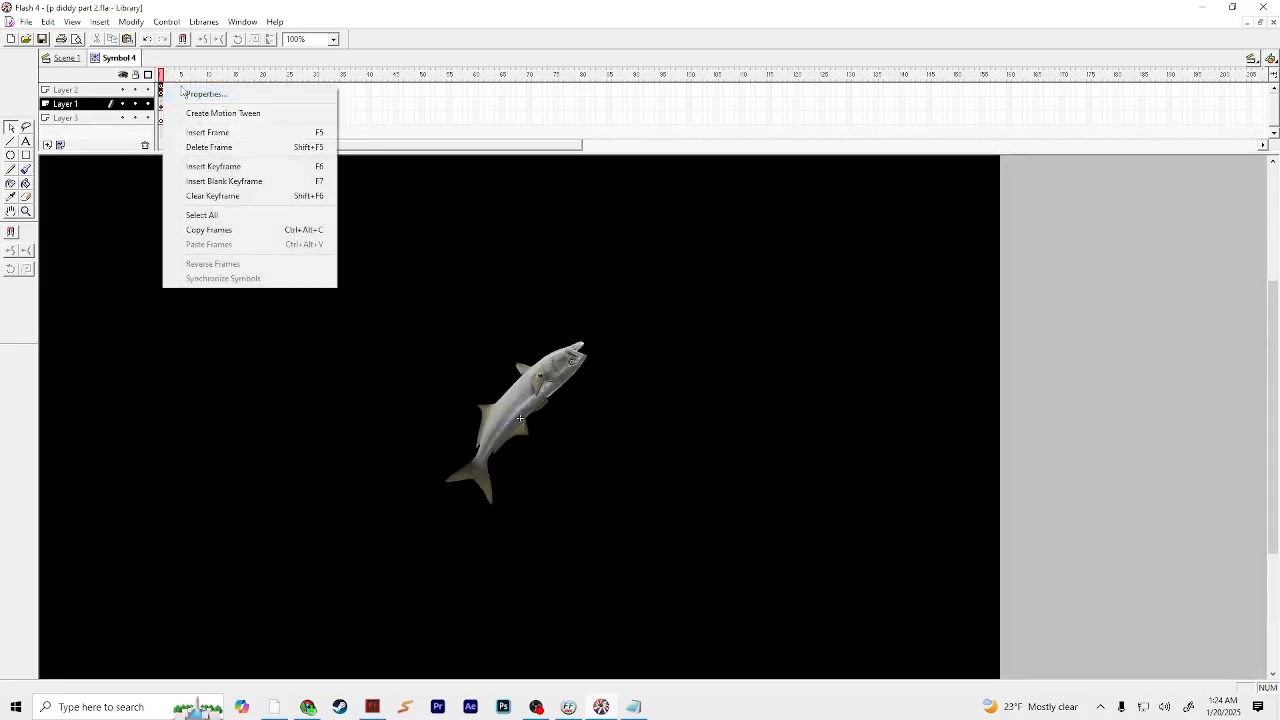
left_click(185, 93)
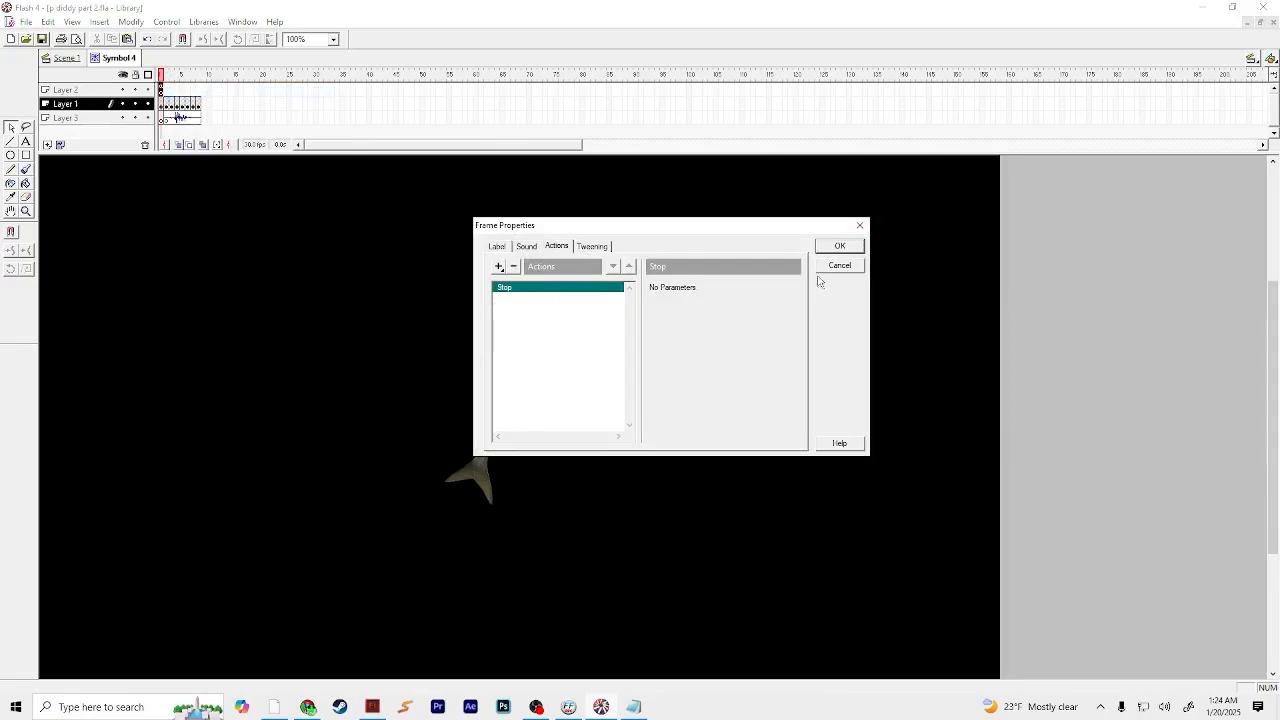
left_click(830, 267)
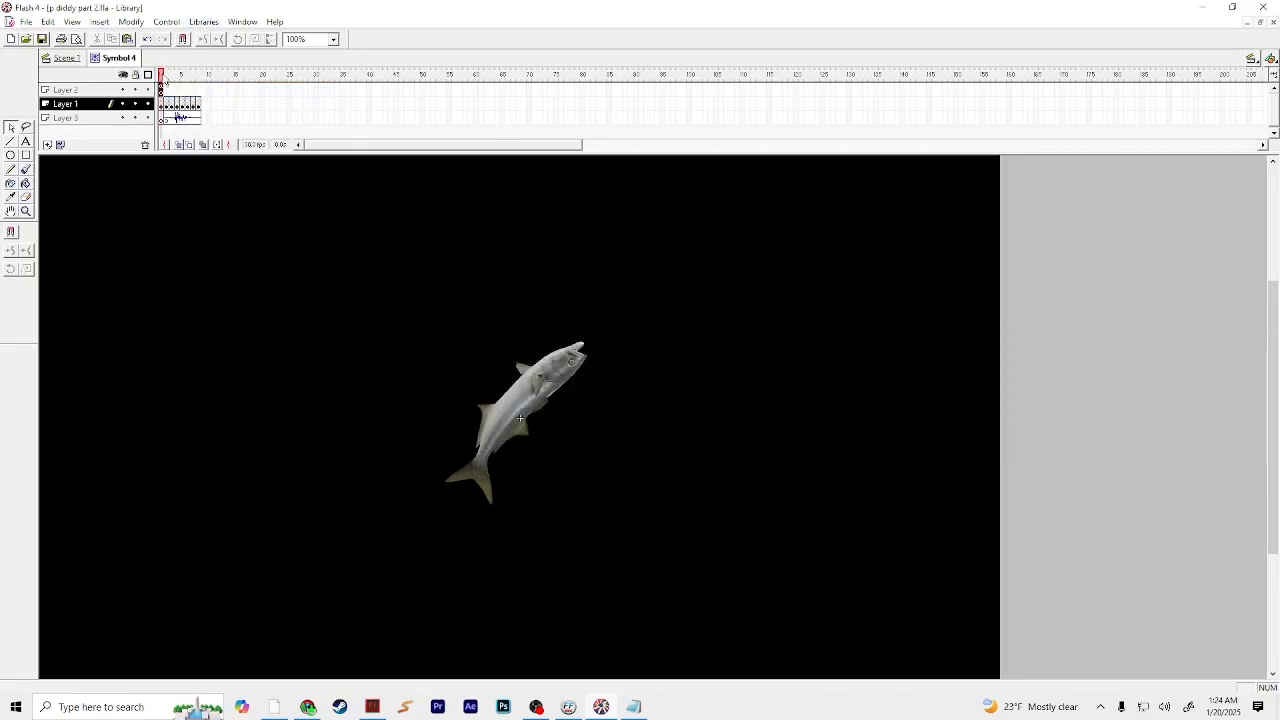
key("Return")
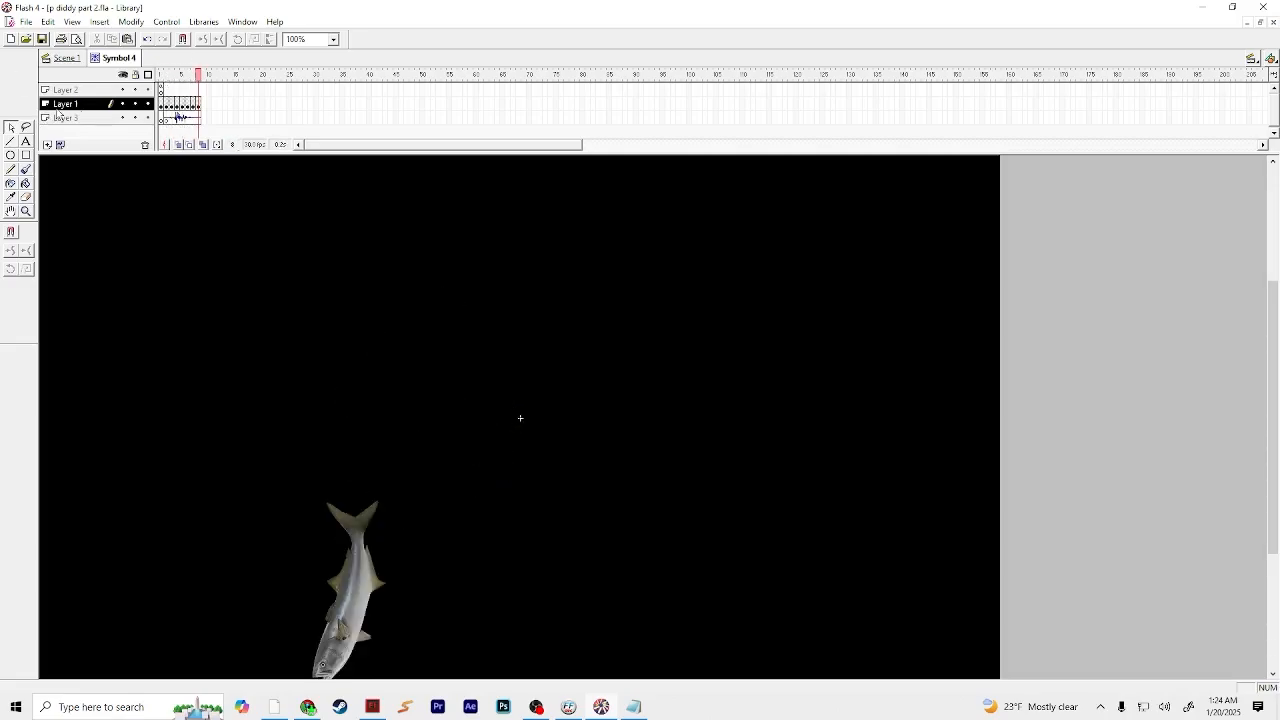
key("Return")
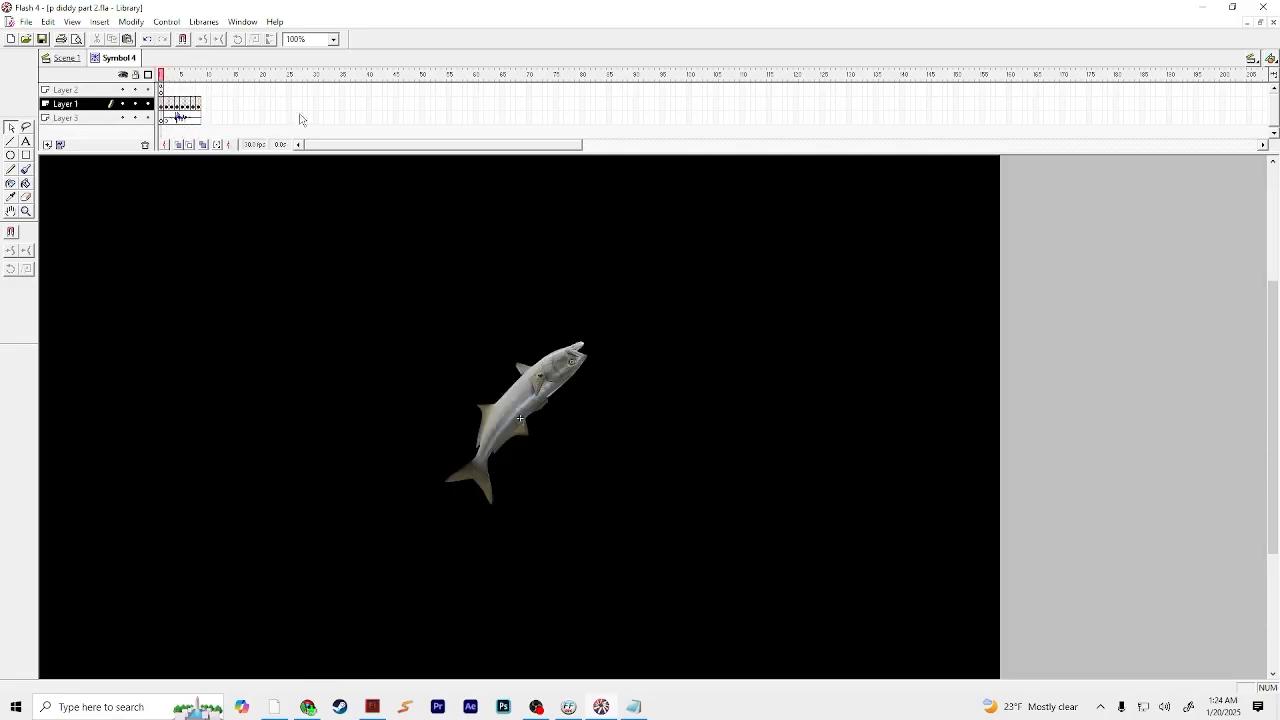
left_click(66, 58)
Step: Open the library, browse the symbol previews, and enlarge the library window to list all its items
left_click(242, 21)
left_click(245, 177)
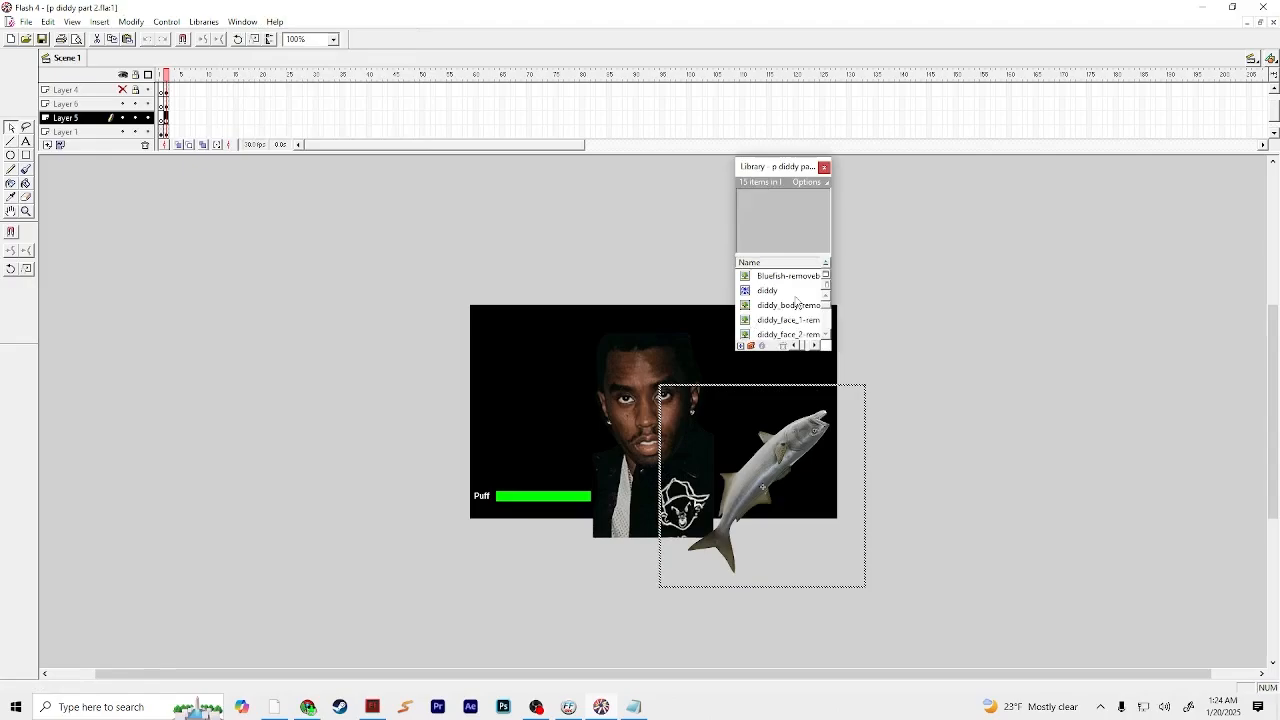
left_click_drag(826, 306, 826, 332)
left_click(786, 306)
left_click(783, 291)
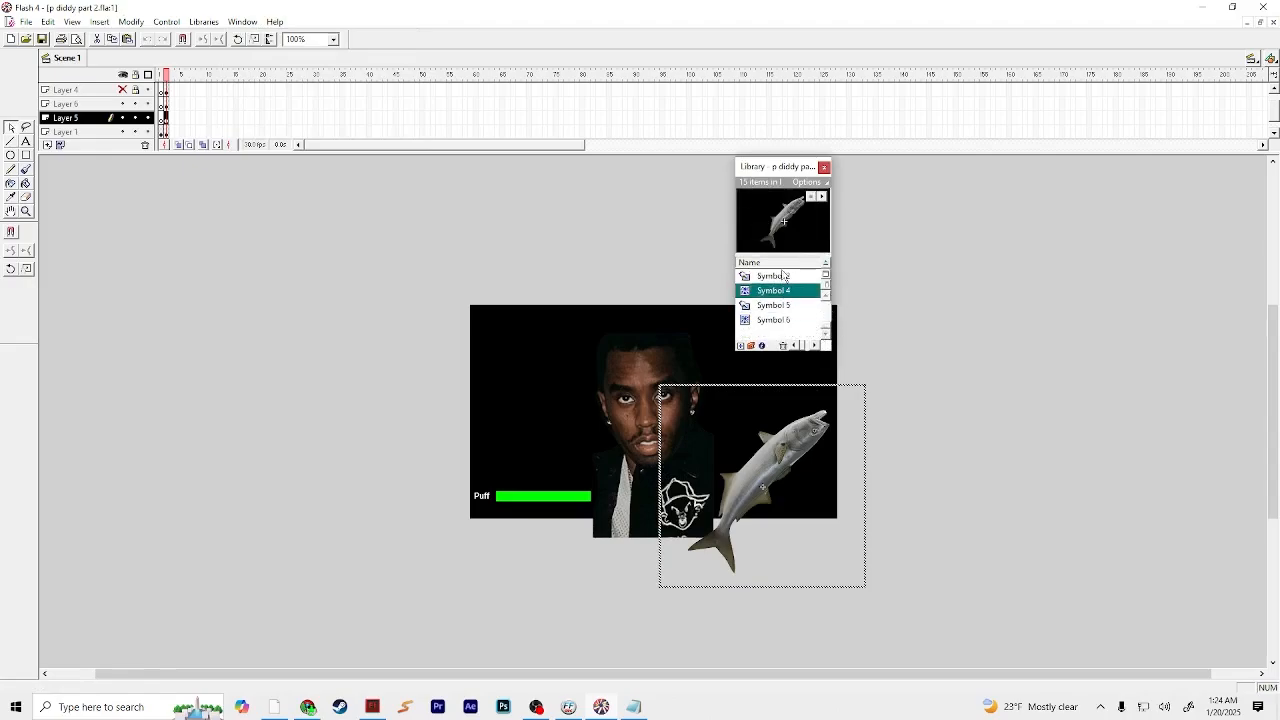
left_click(781, 275)
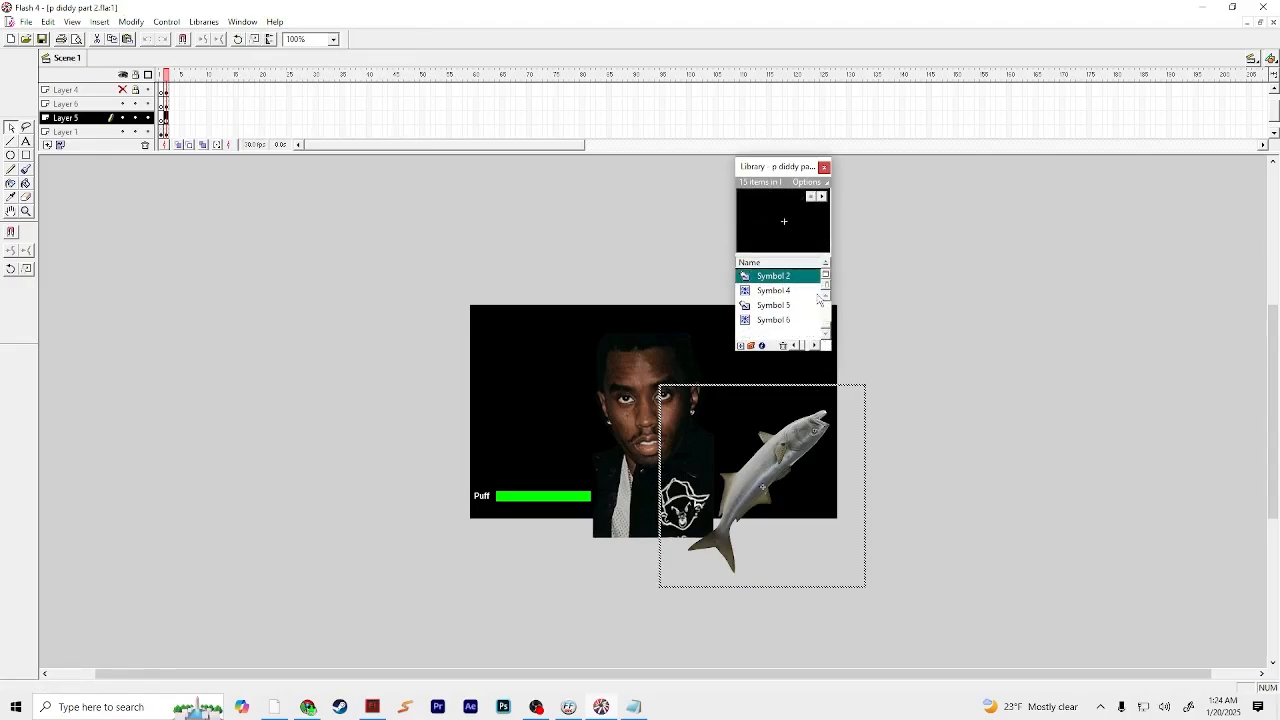
left_click_drag(826, 334, 1022, 318)
left_click(778, 305)
left_click(775, 319)
left_click_drag(938, 352, 963, 595)
Step: Open the Puff health bar movie clip, Symbol 6, from the library, close the library and deselect the artwork
left_click(793, 482)
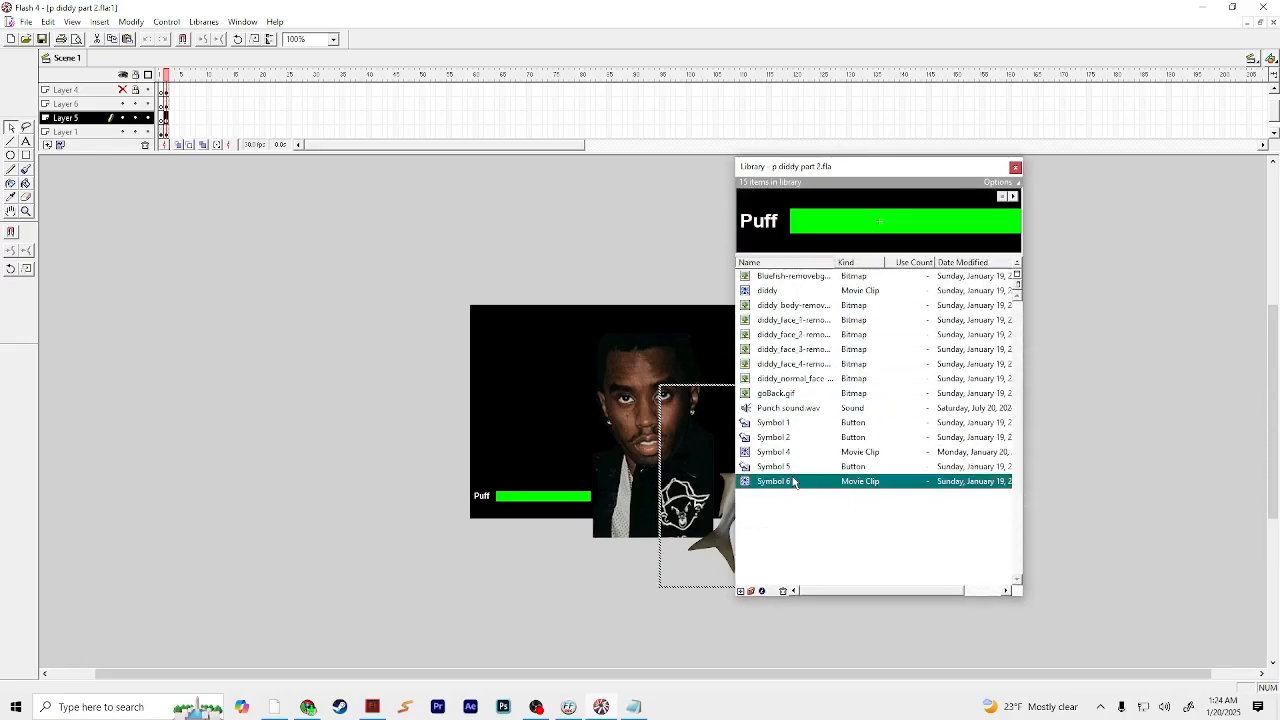
left_click(788, 467)
left_click(788, 482)
double_click(909, 212)
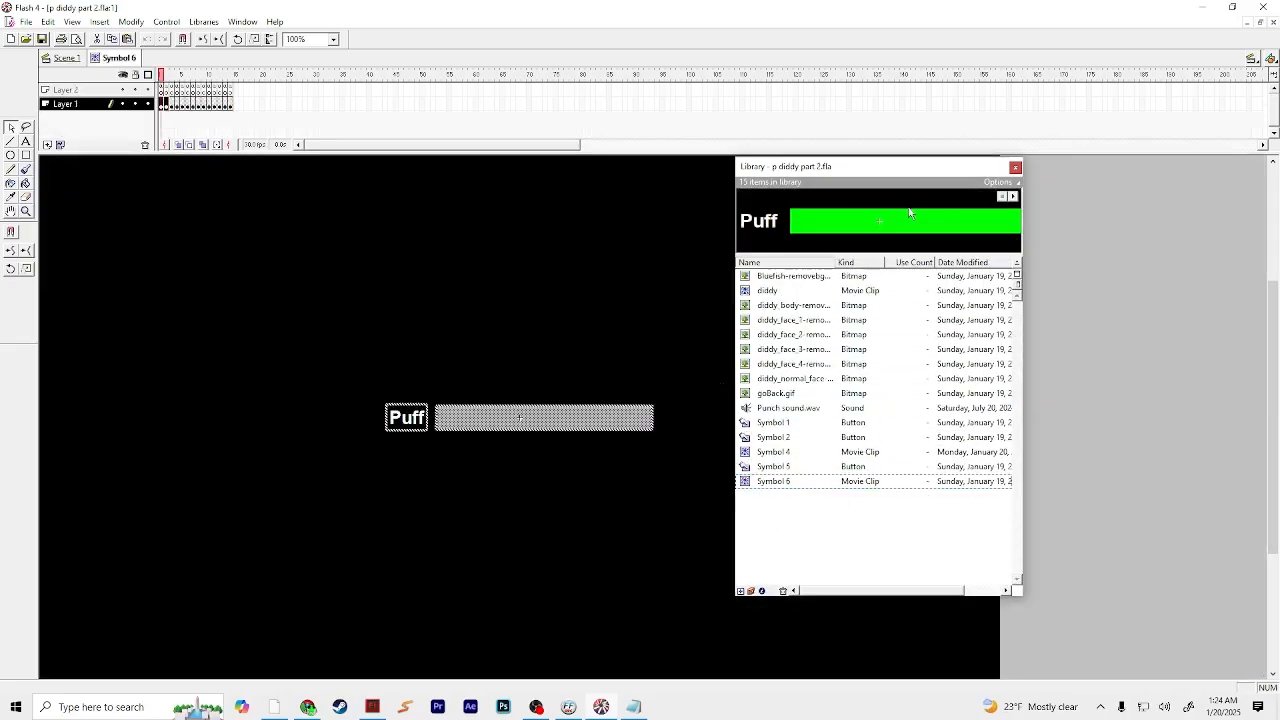
left_click(1015, 167)
left_click(514, 257)
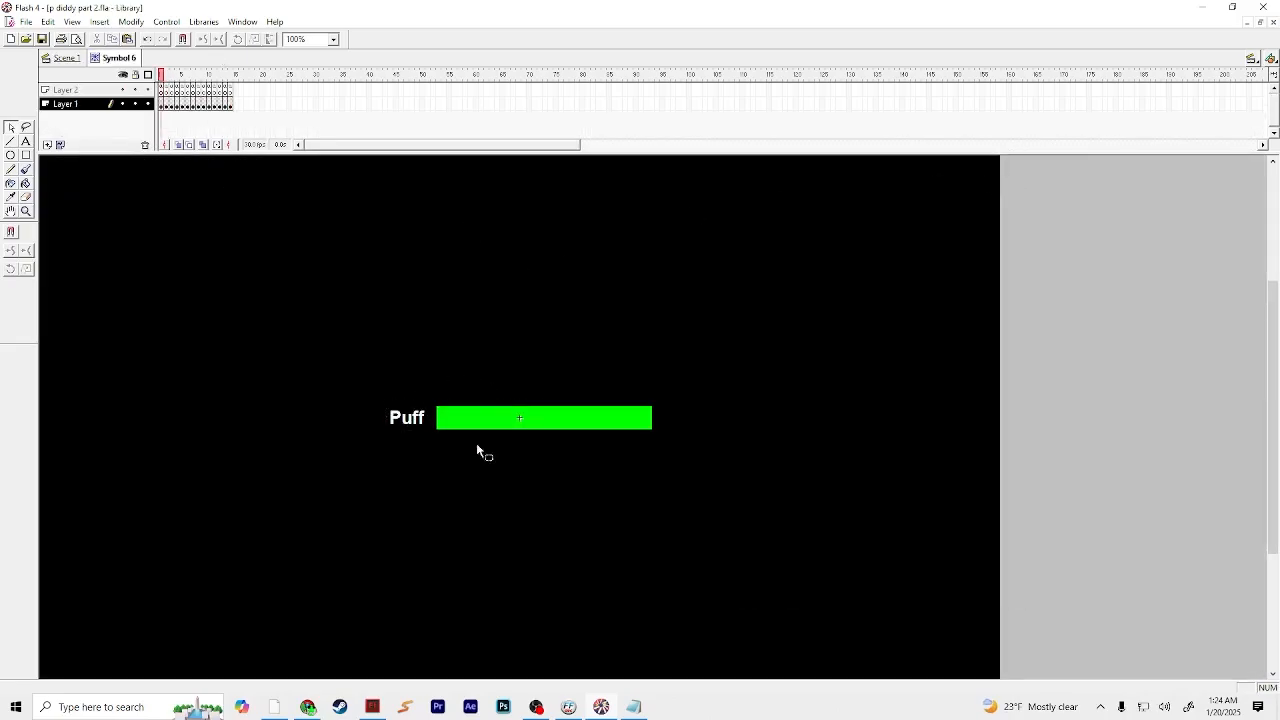
Step: Step through and play the health bar's shrinking animation, return to Scene 1 and show Layer 4 again
left_click(167, 74)
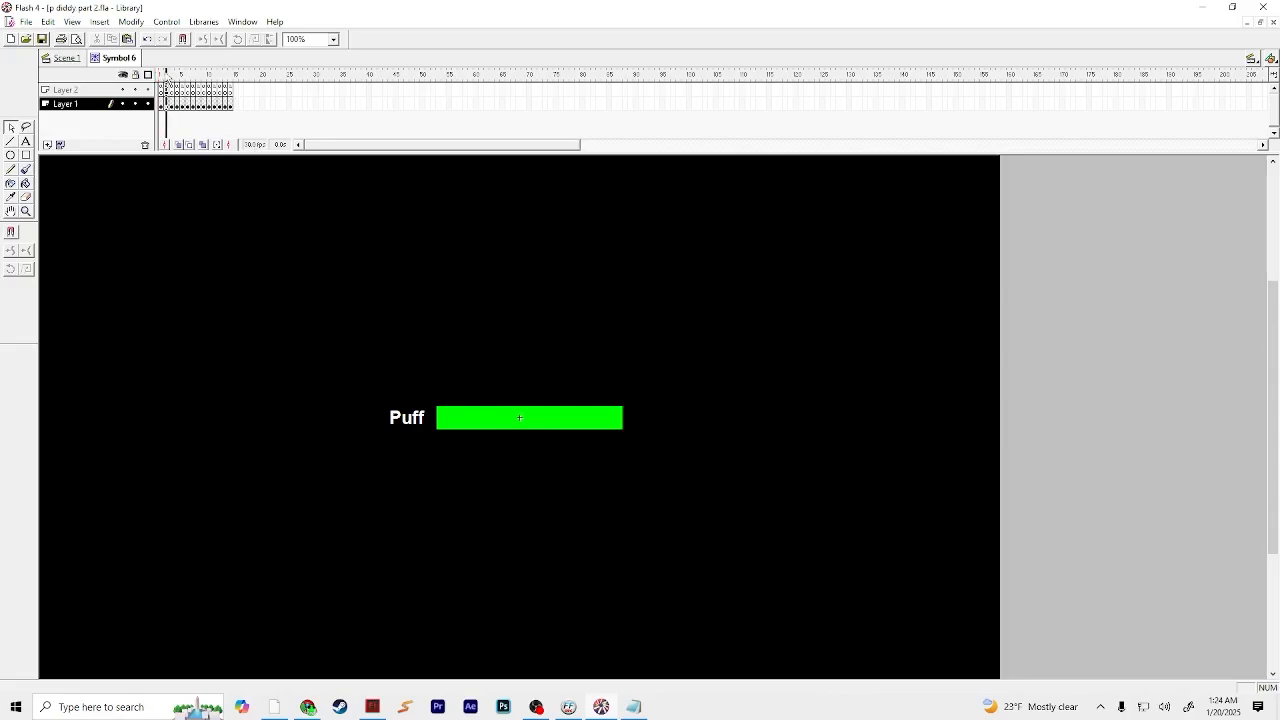
mouse_move(168, 73)
left_mouse_down()
mouse_move(233, 87)
mouse_move(231, 75)
mouse_move(122, 81)
mouse_move(243, 96)
mouse_move(105, 106)
mouse_move(229, 86)
mouse_move(57, 130)
mouse_move(163, 32)
mouse_move(340, 88)
mouse_move(154, 88)
mouse_move(158, 76)
left_mouse_up()
left_click(267, 90)
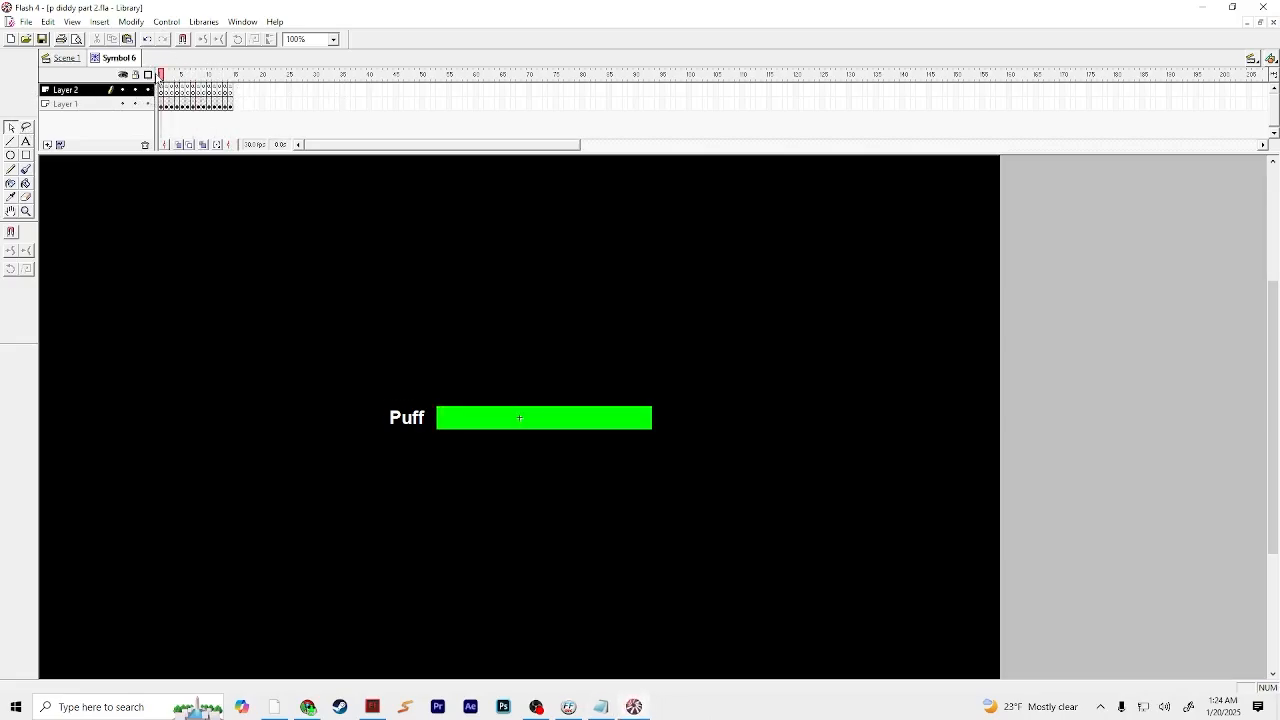
key("Return")
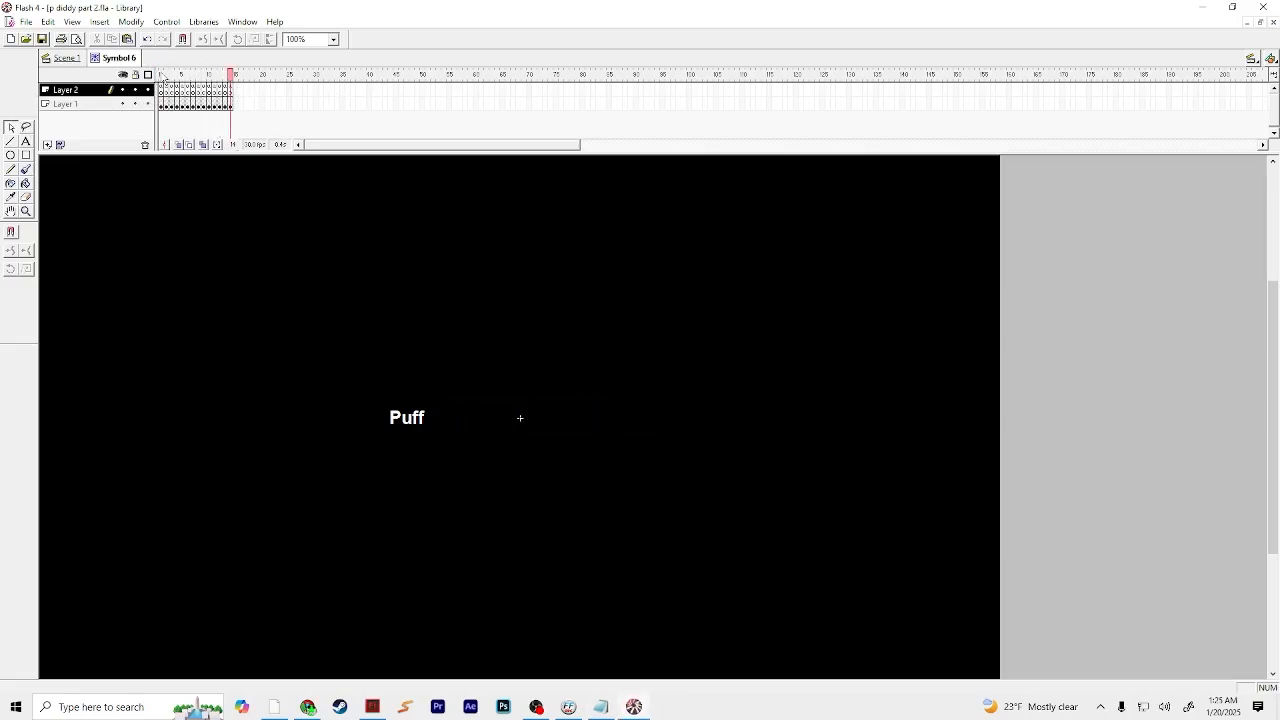
left_click(64, 58)
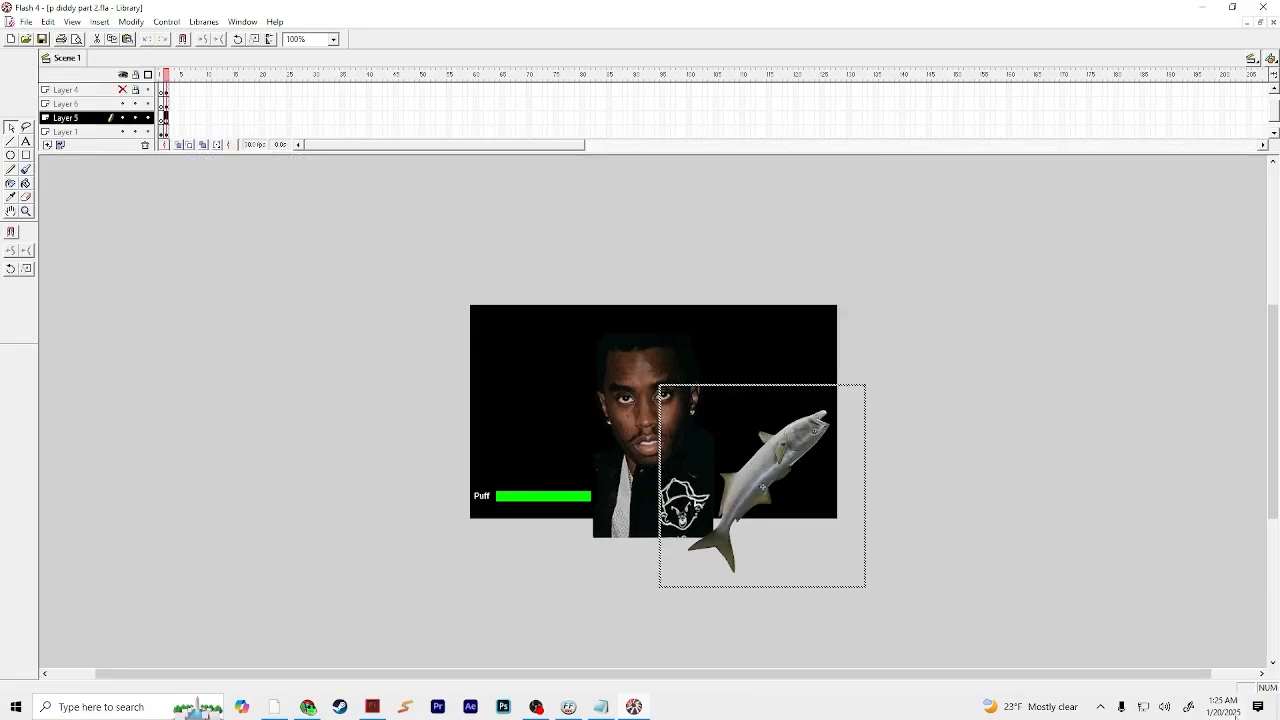
left_click(123, 90)
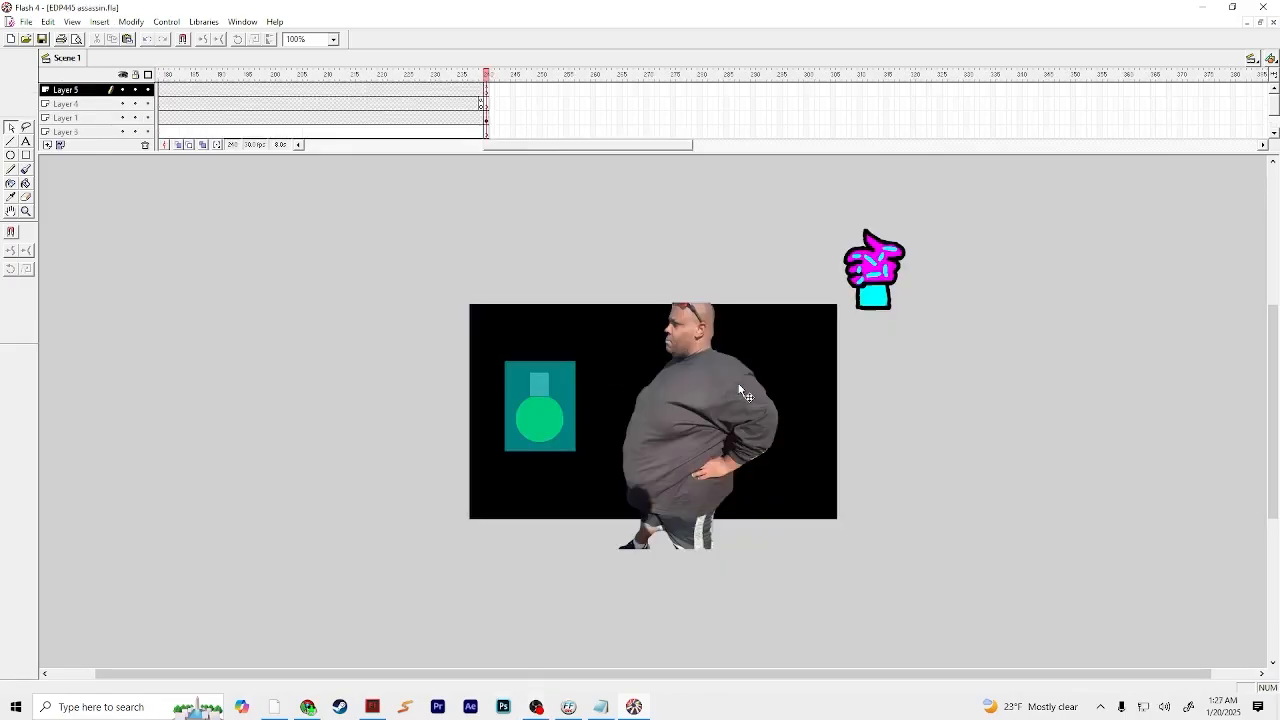
Step: Open the 445 movie clip from the EDP445 assassin.fla library for editing and close the library
left_click(747, 394)
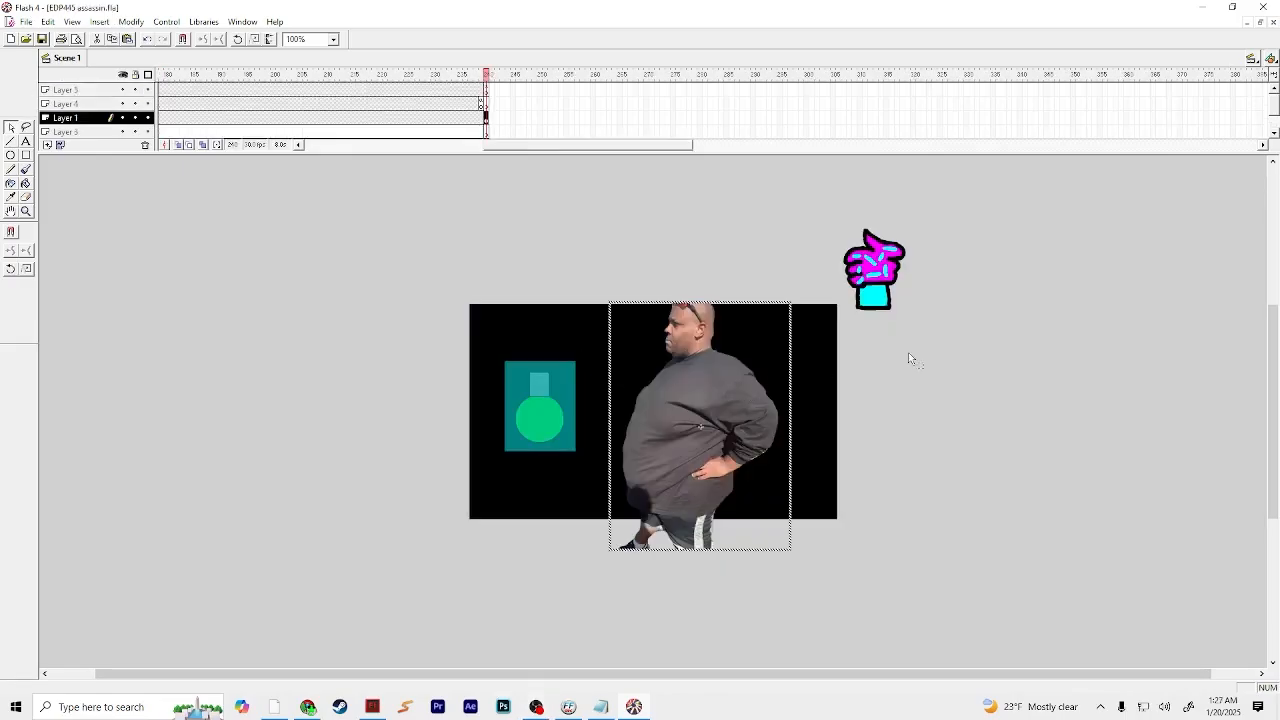
left_click(908, 352)
left_click(242, 21)
left_click(258, 178)
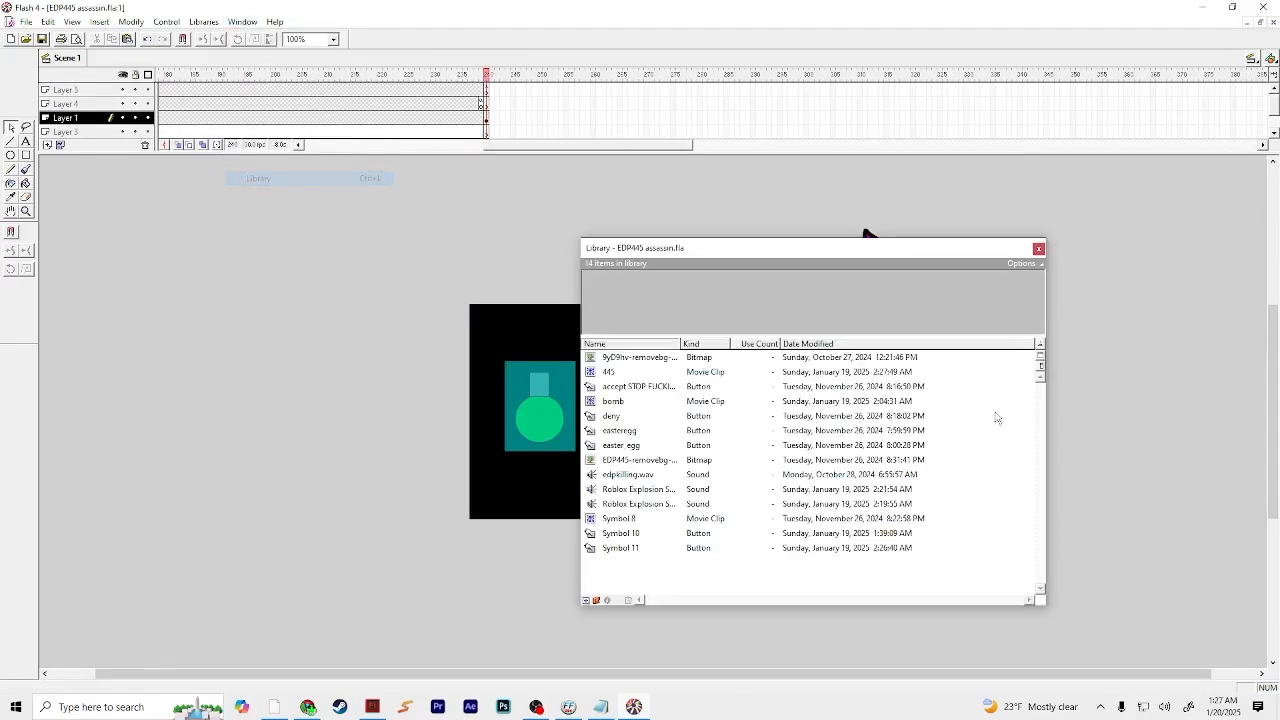
left_click(707, 378)
double_click(810, 318)
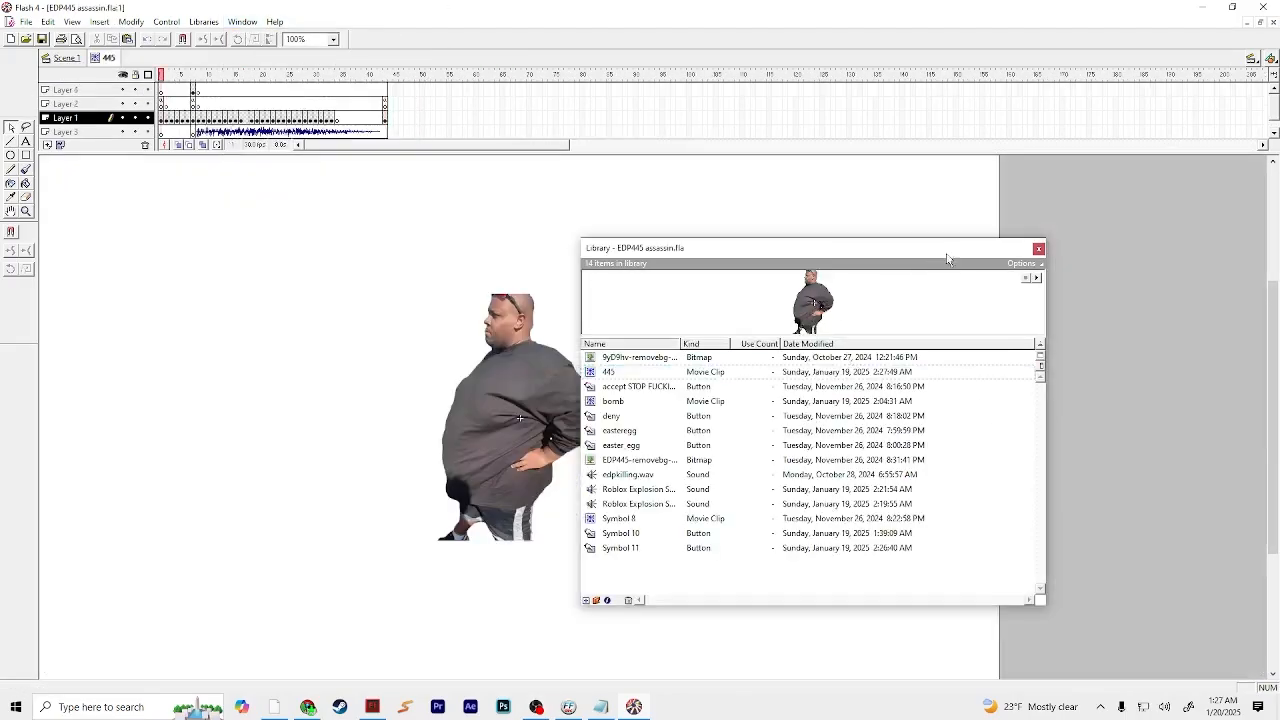
left_click(1030, 249)
Step: Scrub through the 445 clip's animation, inspect the hit-area button over the stomach, and return to the first frame
mouse_move(201, 78)
left_mouse_down()
mouse_move(188, 78)
mouse_move(242, 78)
mouse_move(194, 78)
left_mouse_up()
left_click(410, 377)
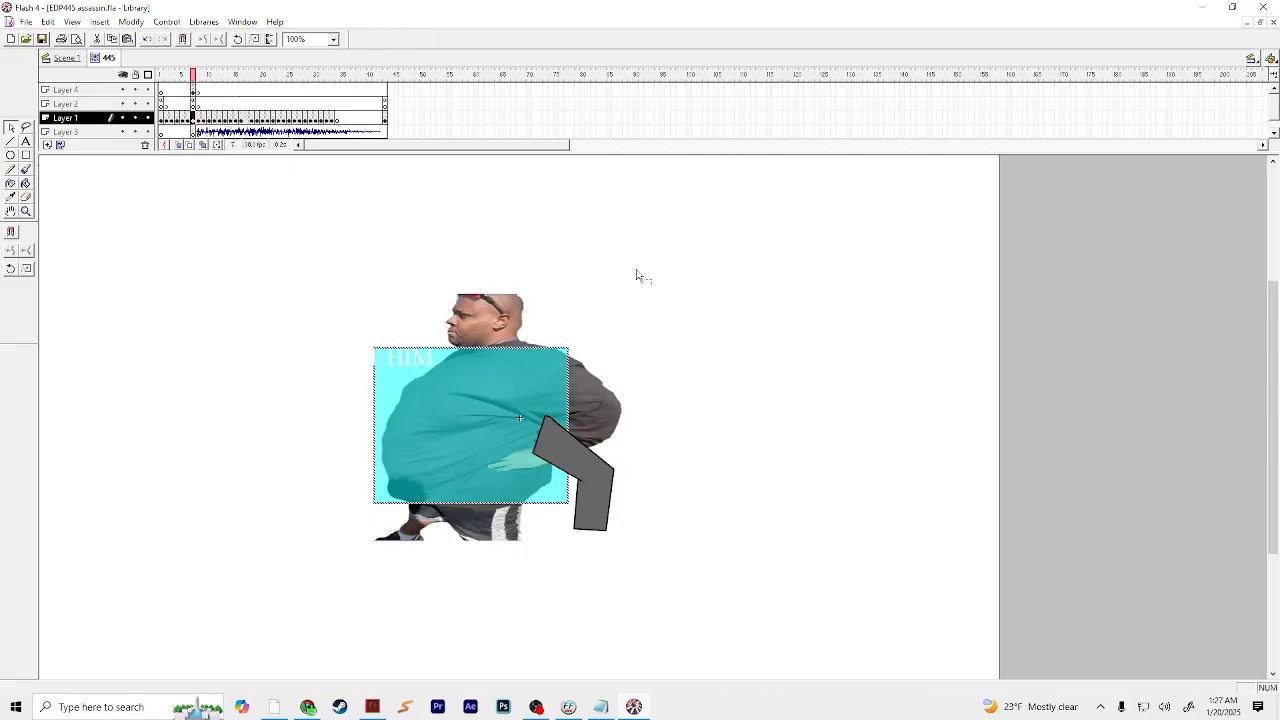
left_click(636, 275)
left_click(550, 376)
left_click_drag(195, 80, 300, 78)
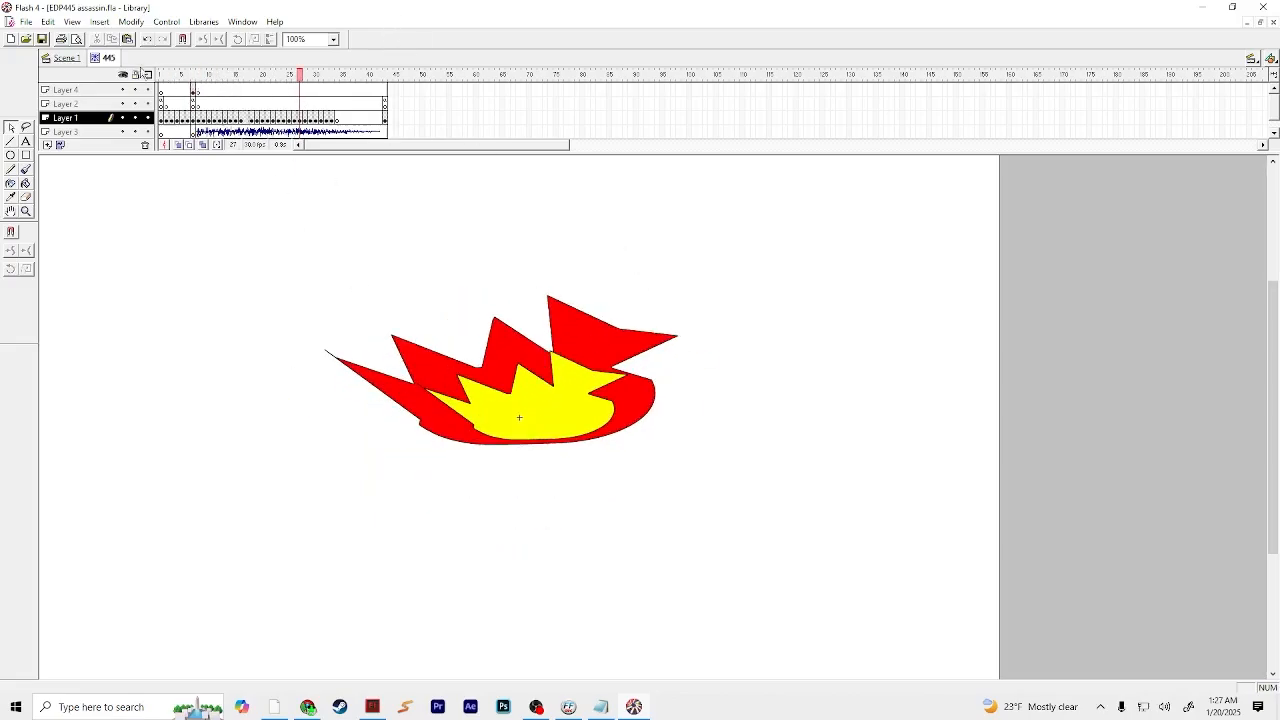
left_click(162, 90)
left_click_drag(162, 76, 116, 73)
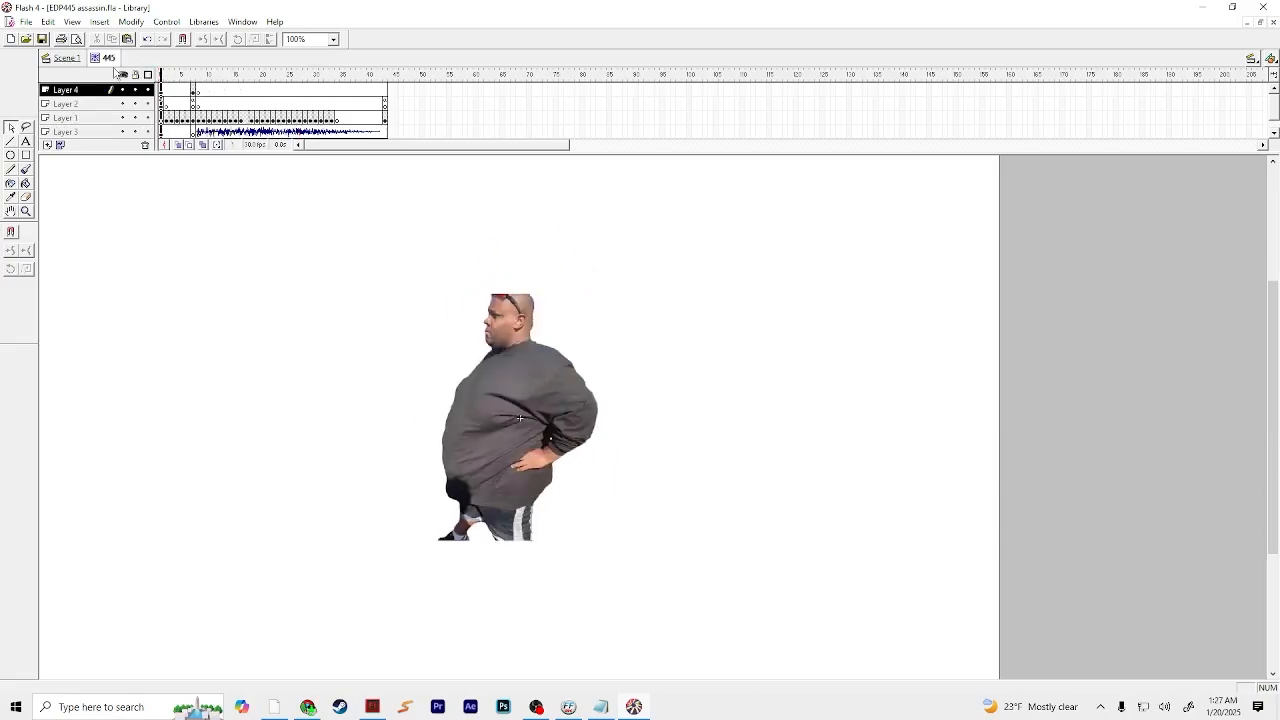
Step: Leave the 445 clip and return to Scene 1
double_click(258, 12)
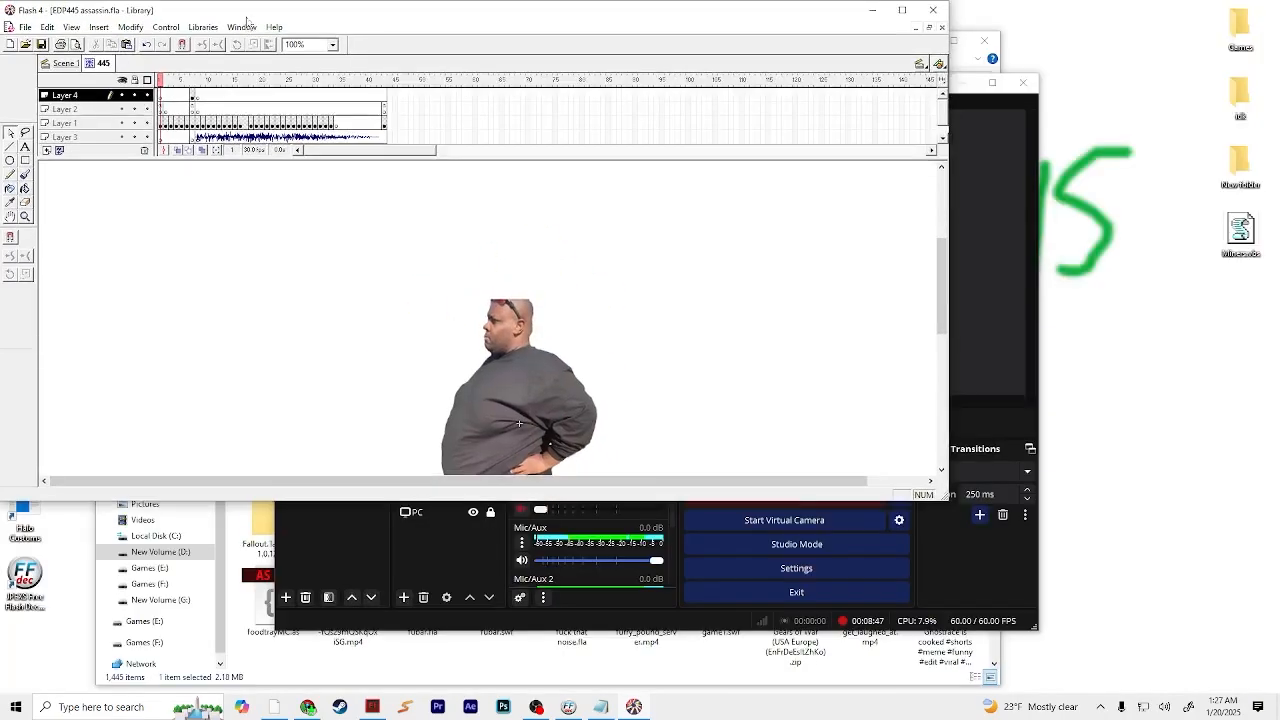
left_click(903, 11)
left_click(242, 22)
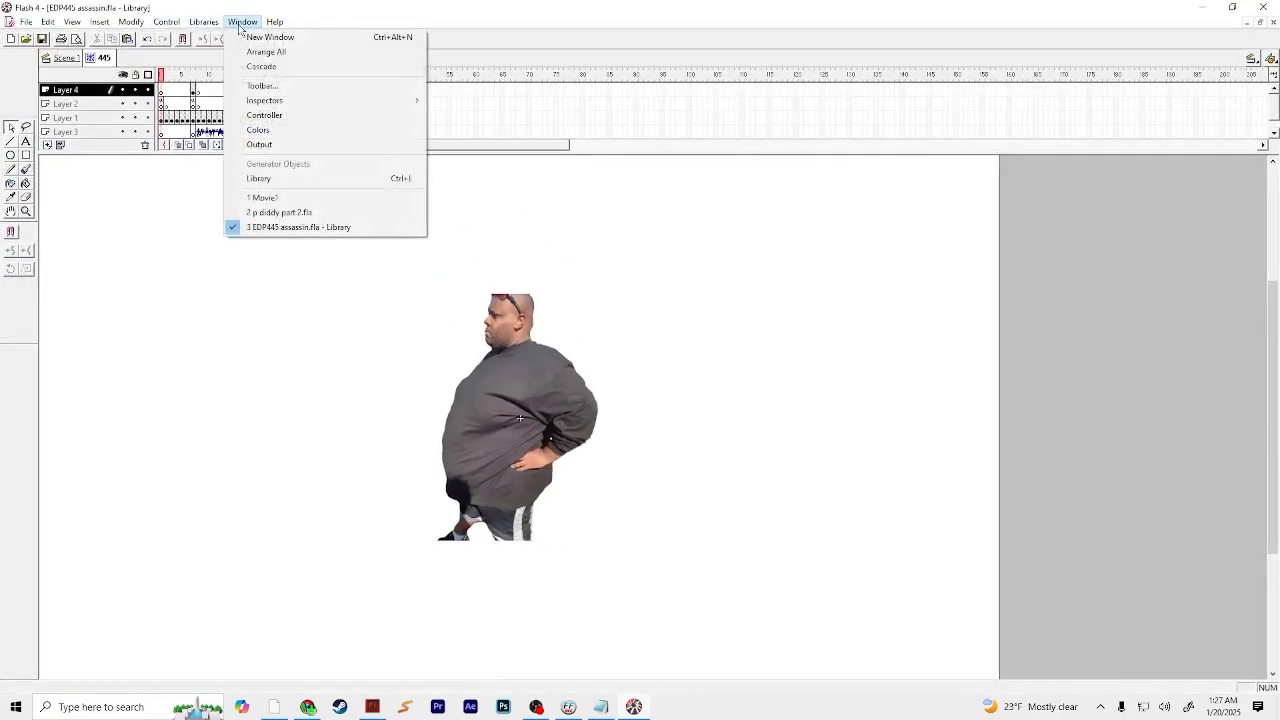
left_click(63, 58)
Step: Check the bomb clip's instance name in its instance properties and close the dialog
left_click(571, 380)
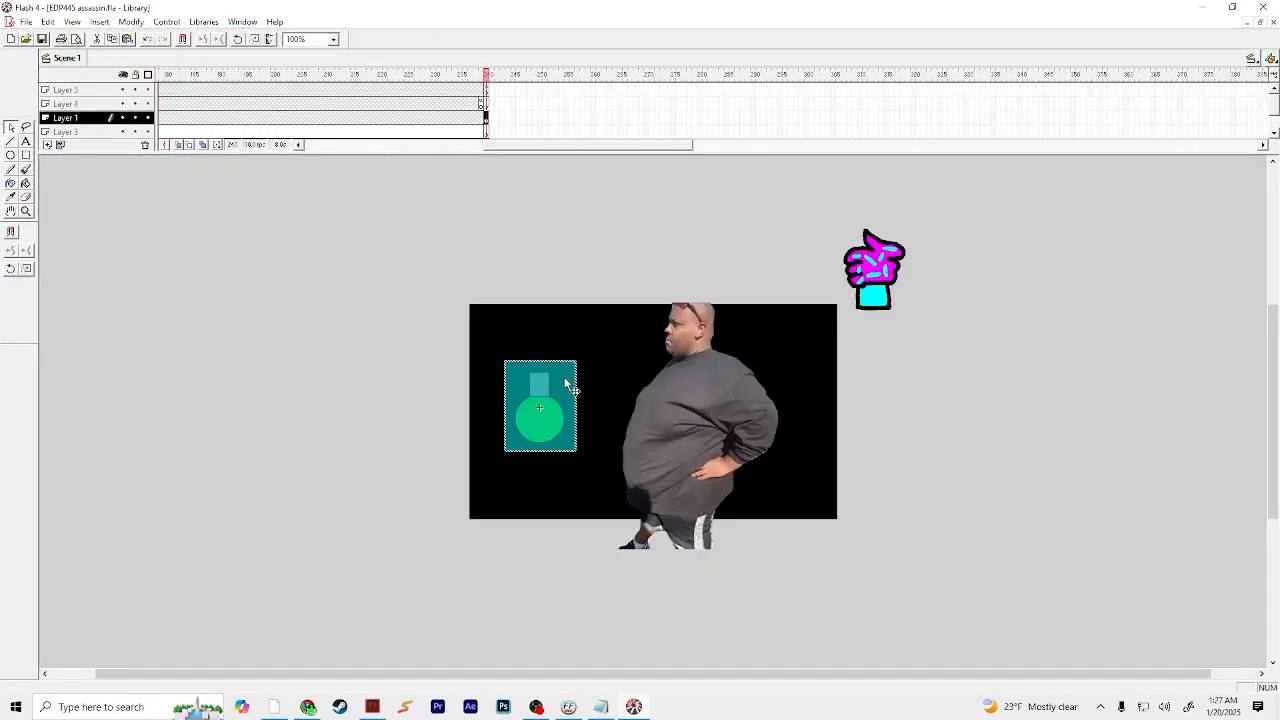
left_click(248, 22)
left_click(246, 22)
double_click(545, 389)
left_click_drag(735, 374, 697, 376)
left_click(738, 374)
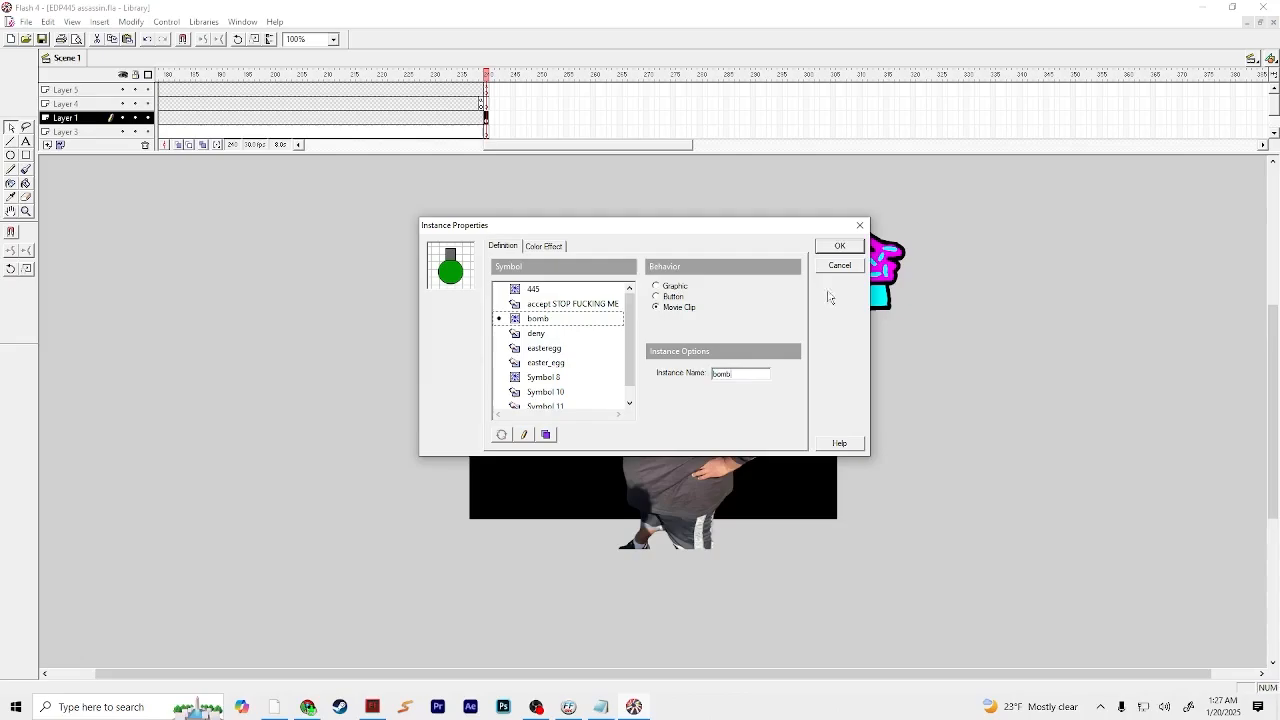
left_click(840, 246)
Step: Check the 445 clip's instance name in its instance properties, cancelling the symbol duplication and the dialog
left_click(244, 22)
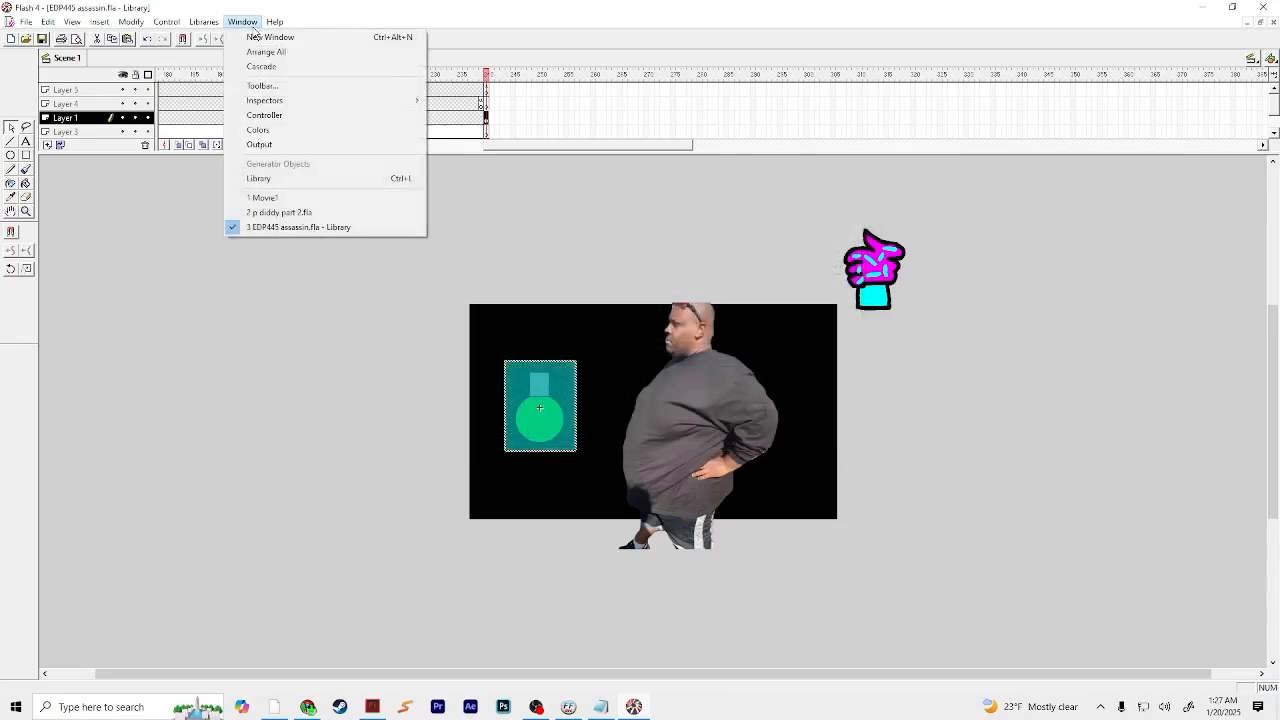
left_click(252, 24)
double_click(735, 326)
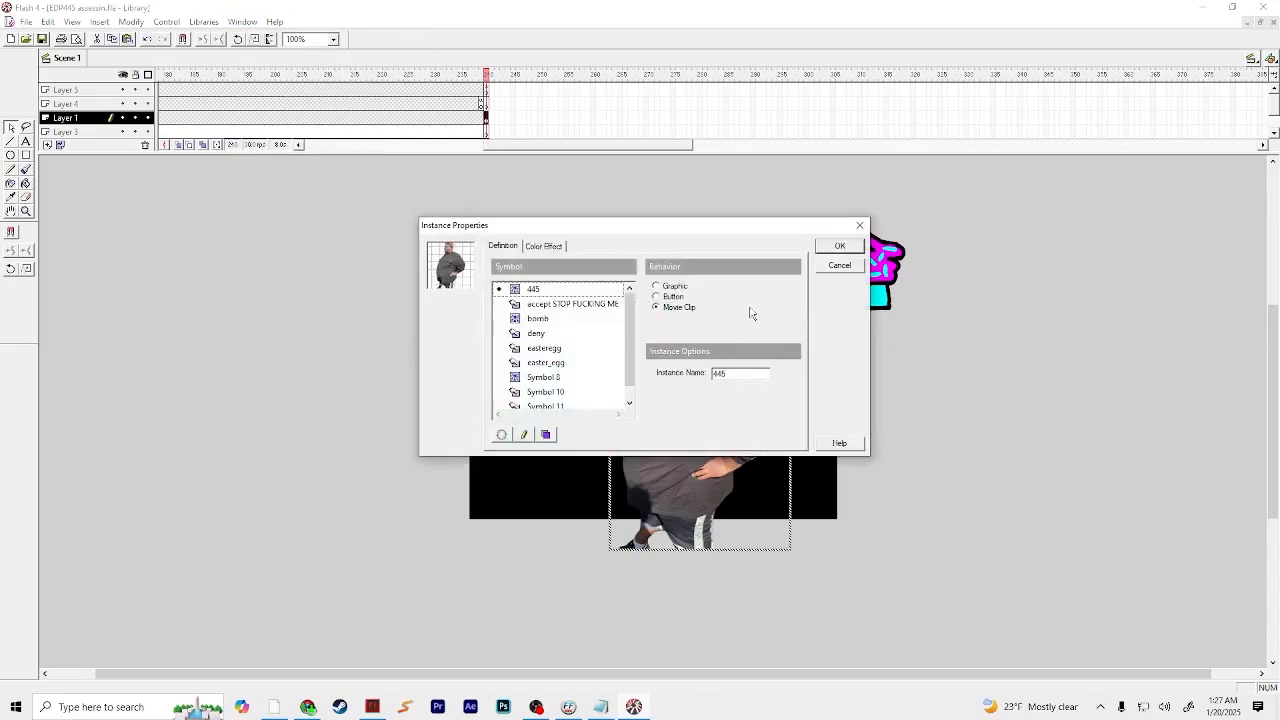
left_click(545, 434)
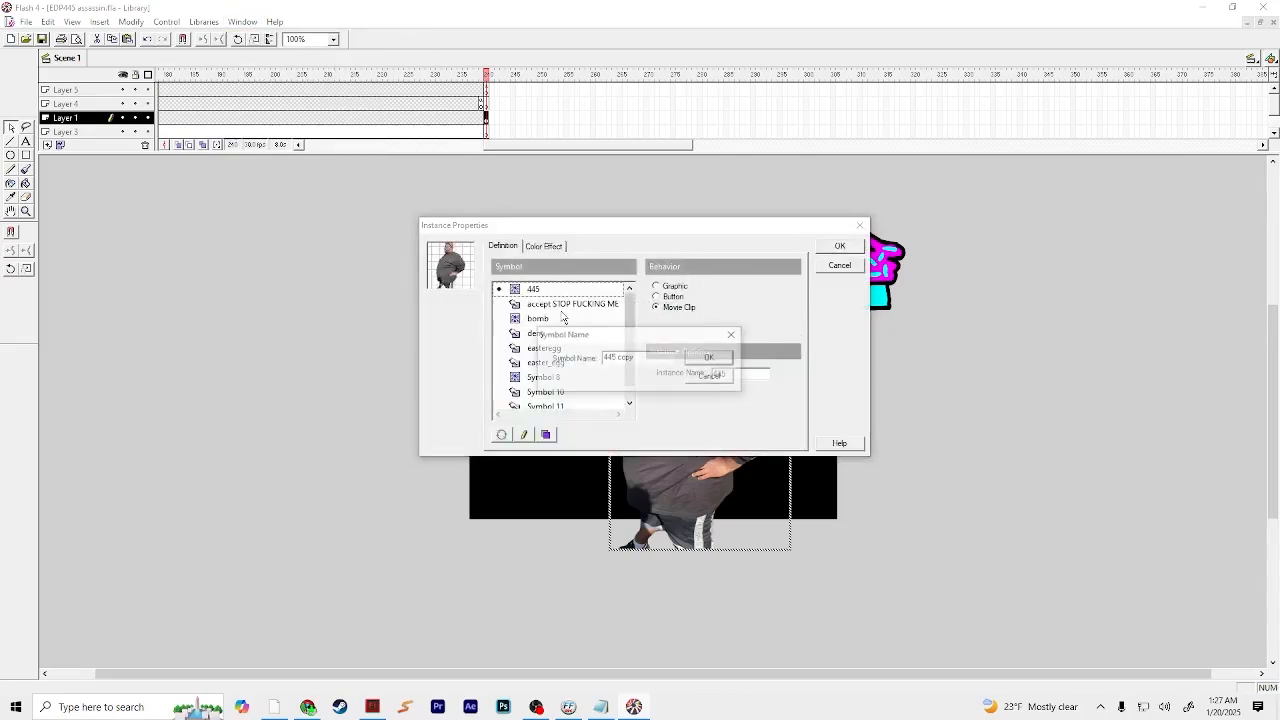
left_click(727, 380)
left_click(839, 265)
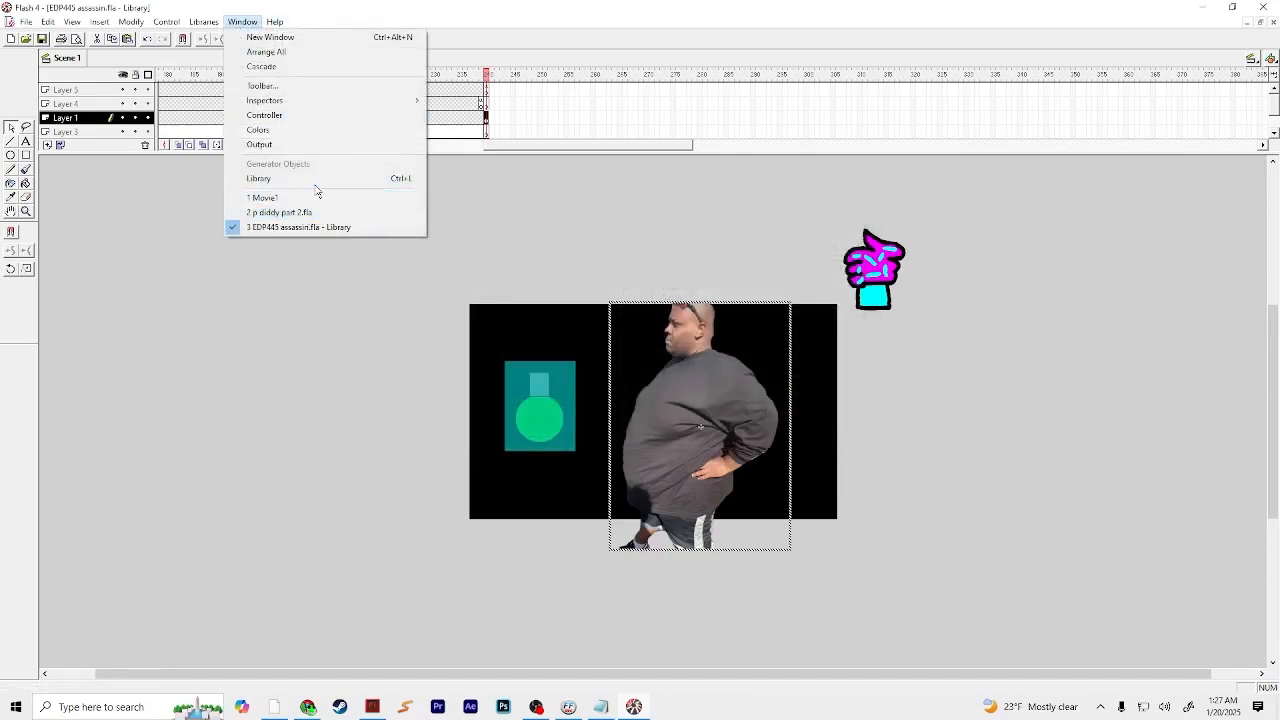
Step: Open the library and browse the previews of its buttons, movie clips, bitmaps and sounds to find the bomb symbol
left_click(318, 180)
left_click(621, 388)
left_click(633, 416)
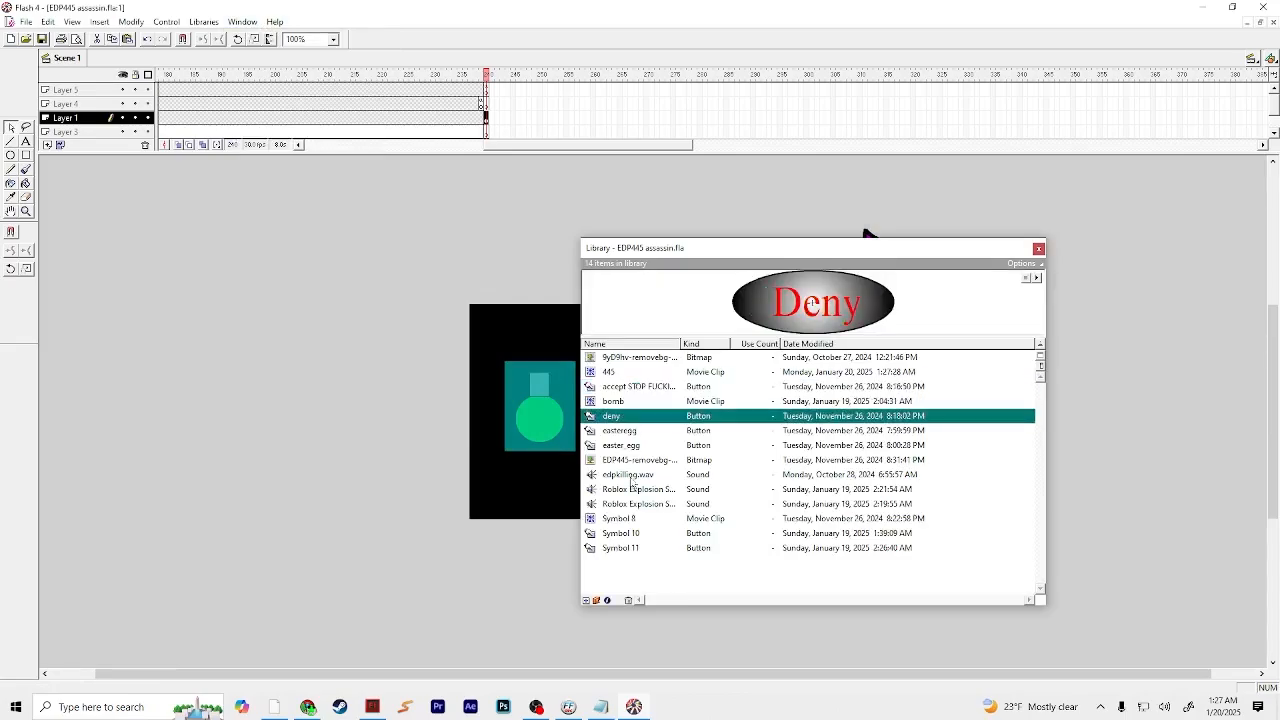
left_click(626, 518)
left_click(628, 533)
left_click(628, 550)
left_click(631, 534)
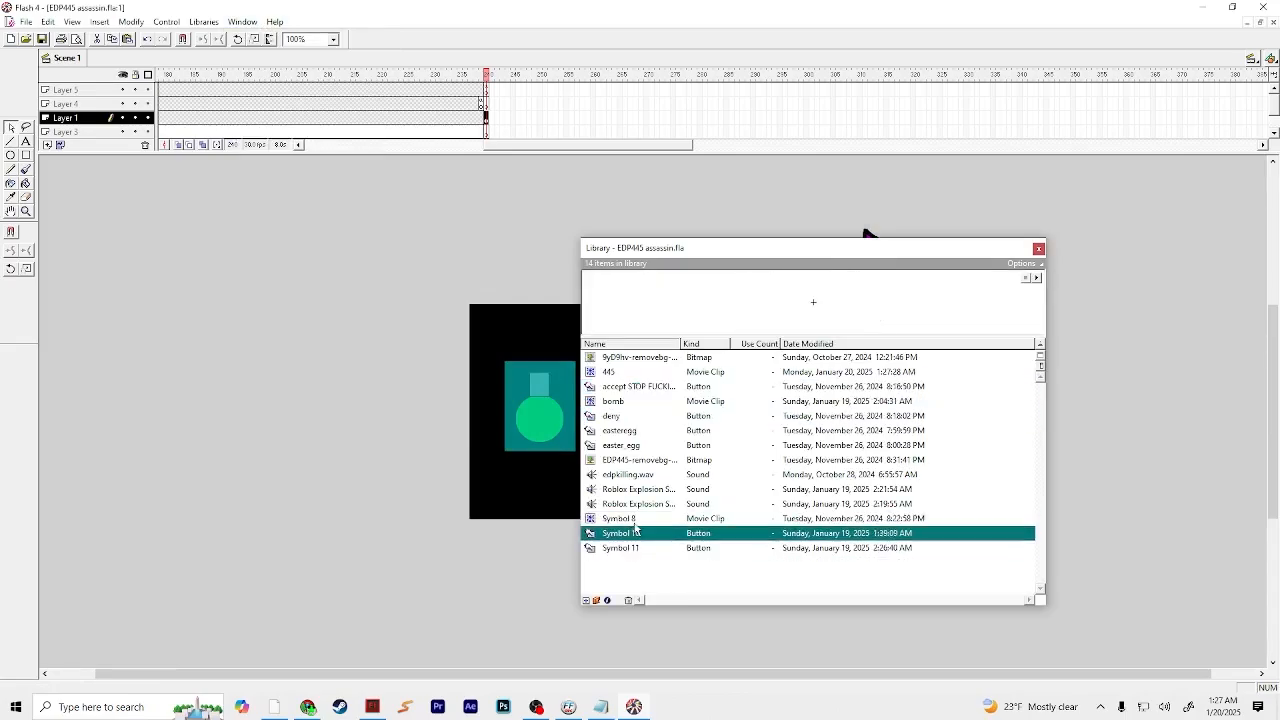
left_click(640, 519)
left_click(645, 504)
left_click(635, 473)
left_click(638, 460)
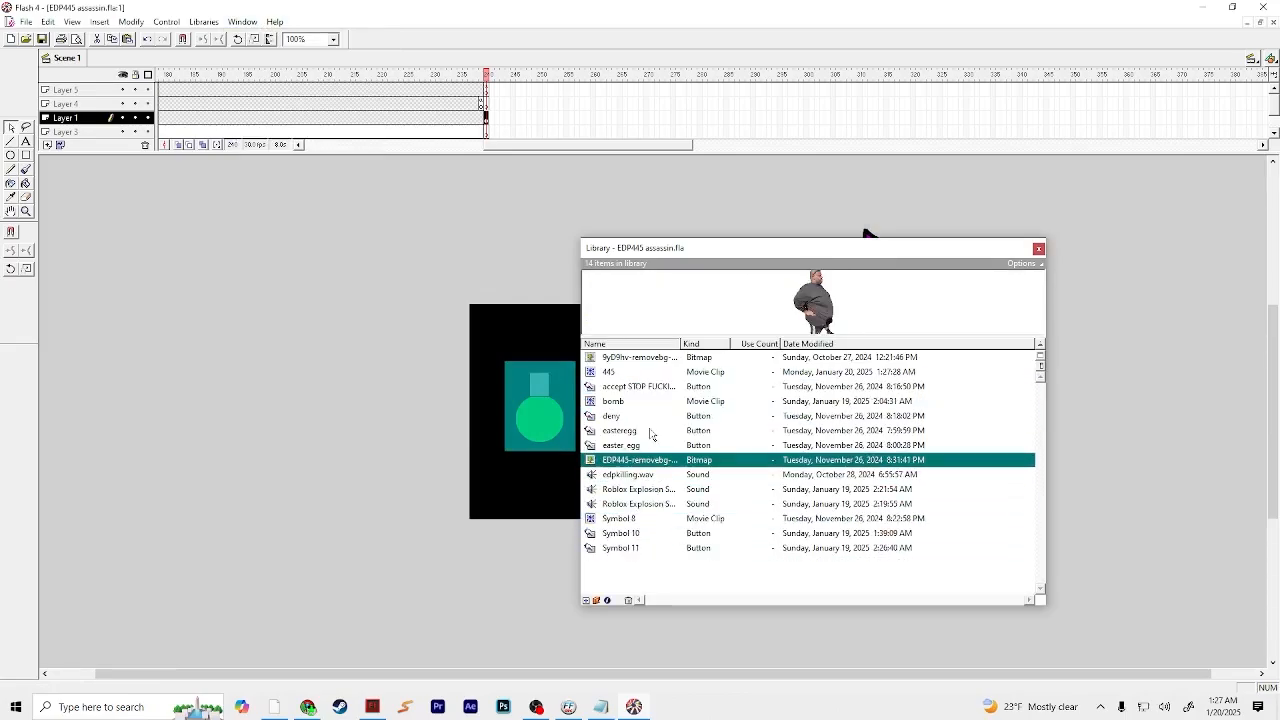
left_click(648, 432)
left_click(646, 417)
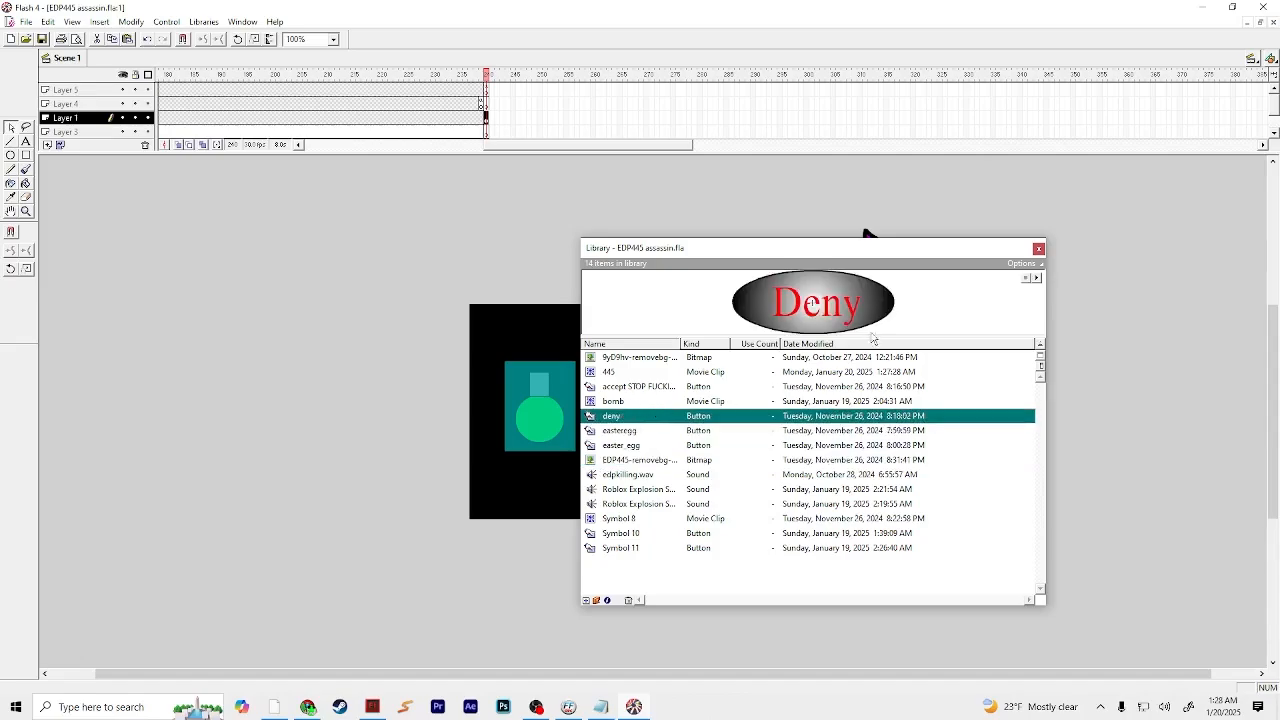
left_click(634, 432)
left_click(632, 446)
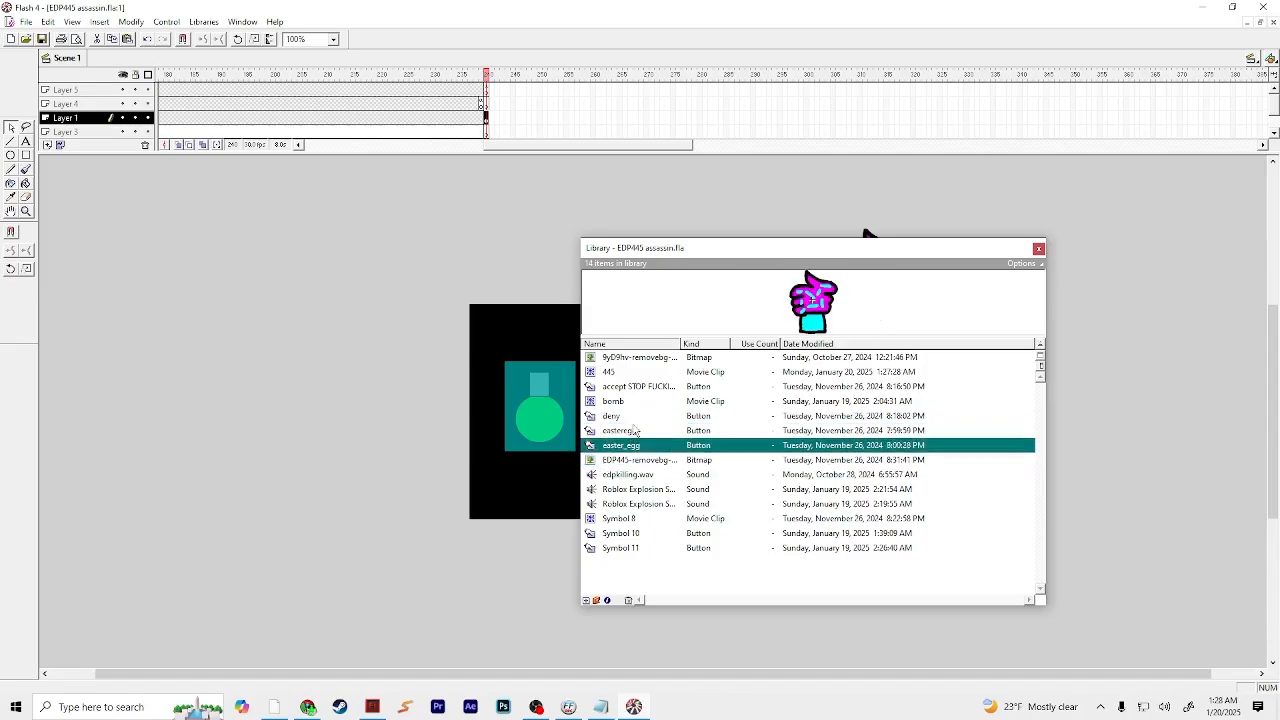
left_click(622, 372)
left_click(624, 387)
left_click(634, 461)
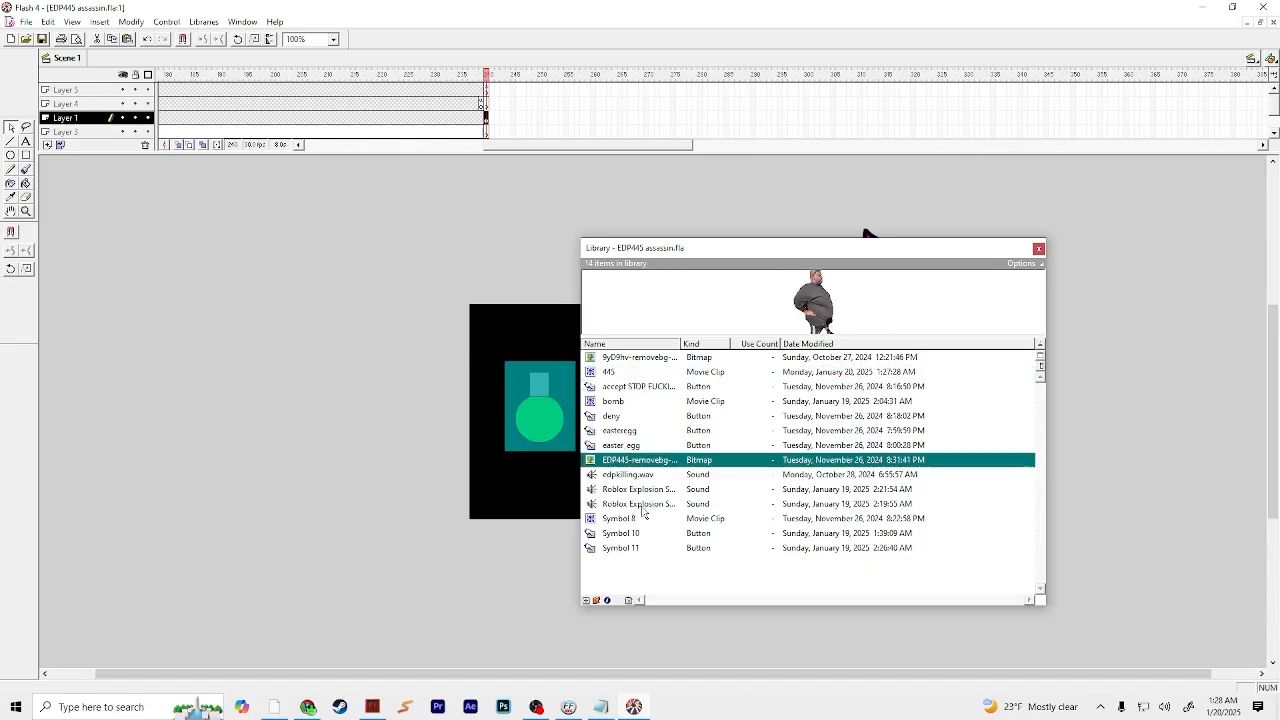
left_click(644, 505)
left_click(641, 534)
left_click(640, 548)
left_click(640, 534)
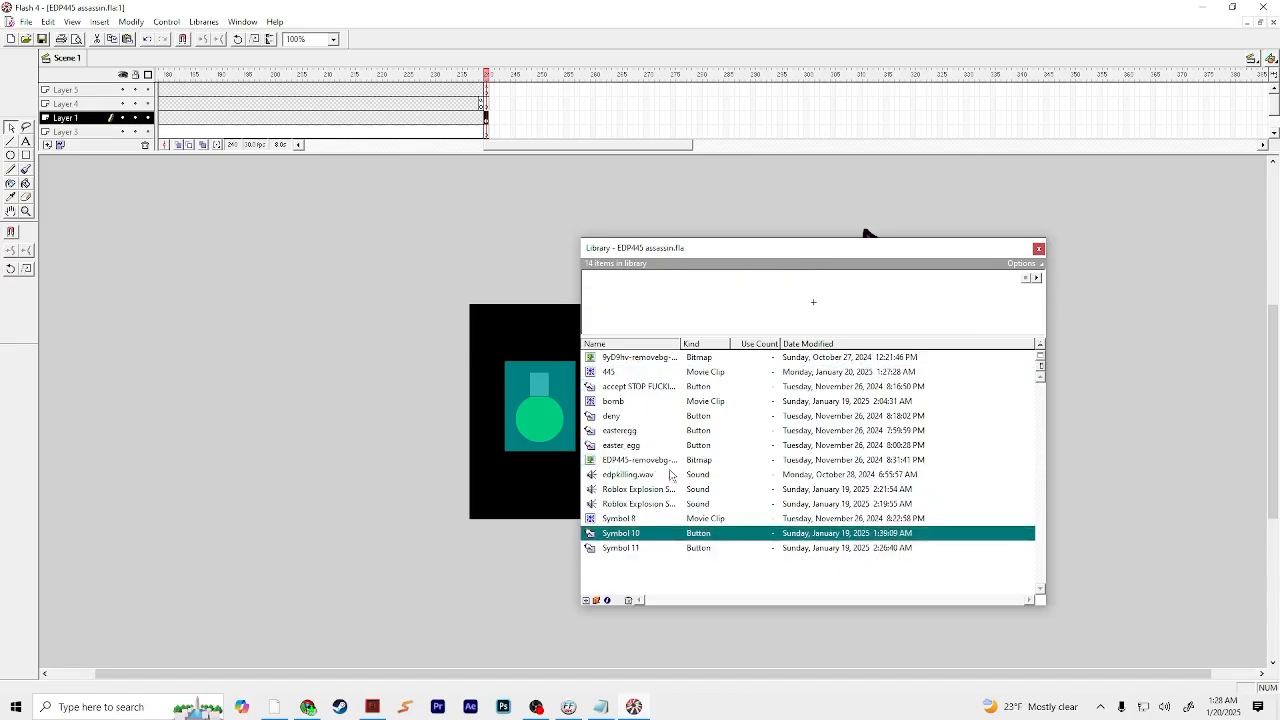
left_click(670, 475)
left_click(640, 446)
left_click(630, 432)
Step: Open the bomb movie clip from the library for editing and close the library
left_click(636, 403)
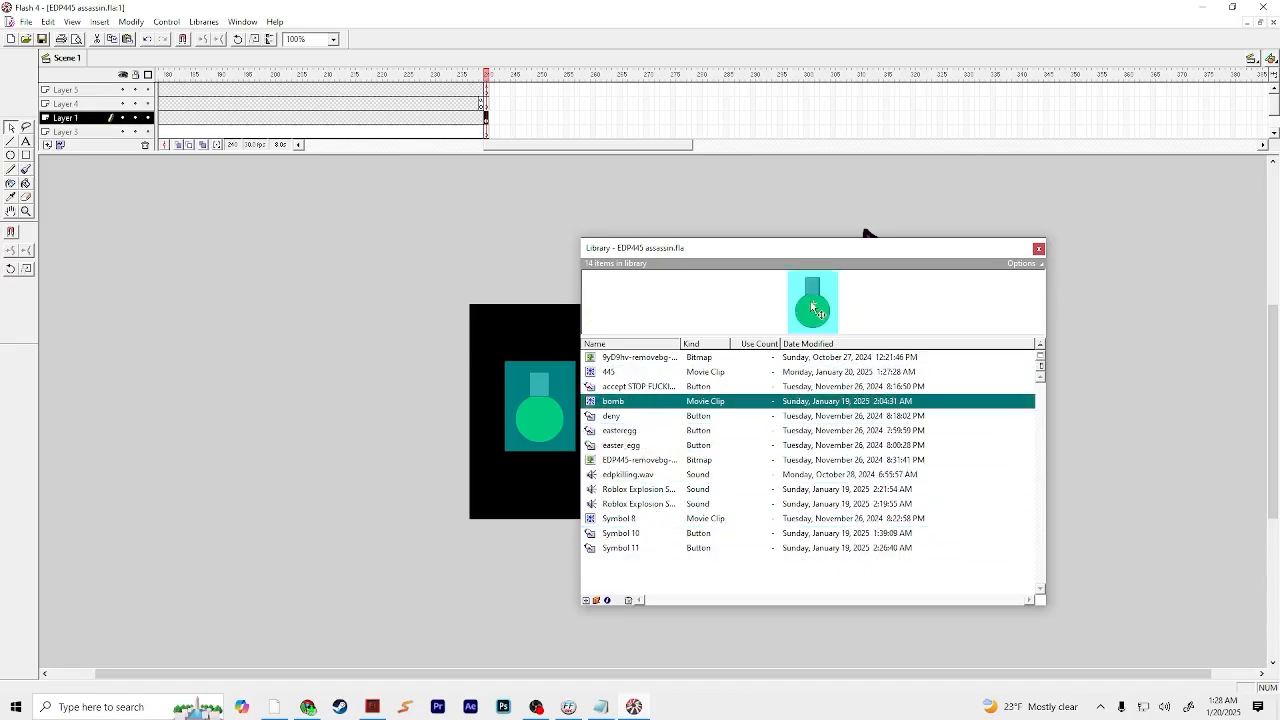
left_click(812, 306)
double_click(824, 320)
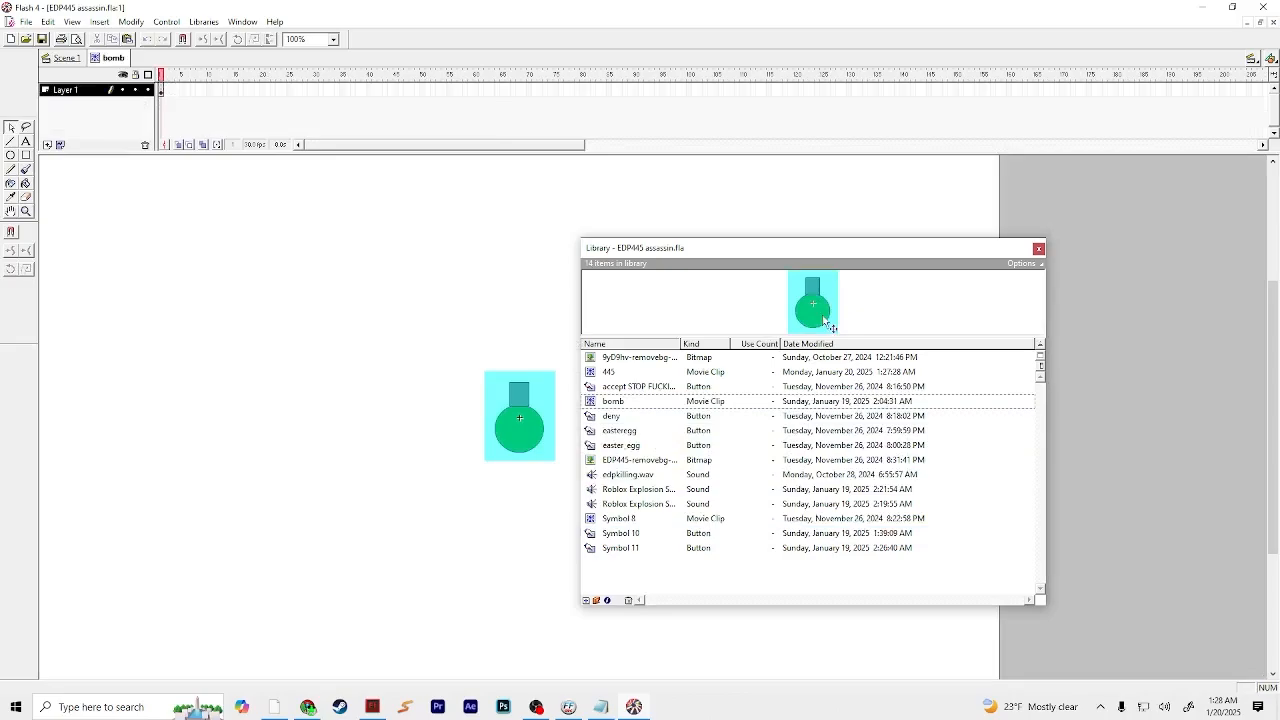
left_click(1039, 249)
Step: Show the actions assigned to the hit-area button covering the bomb
right_click(553, 389)
left_click(580, 560)
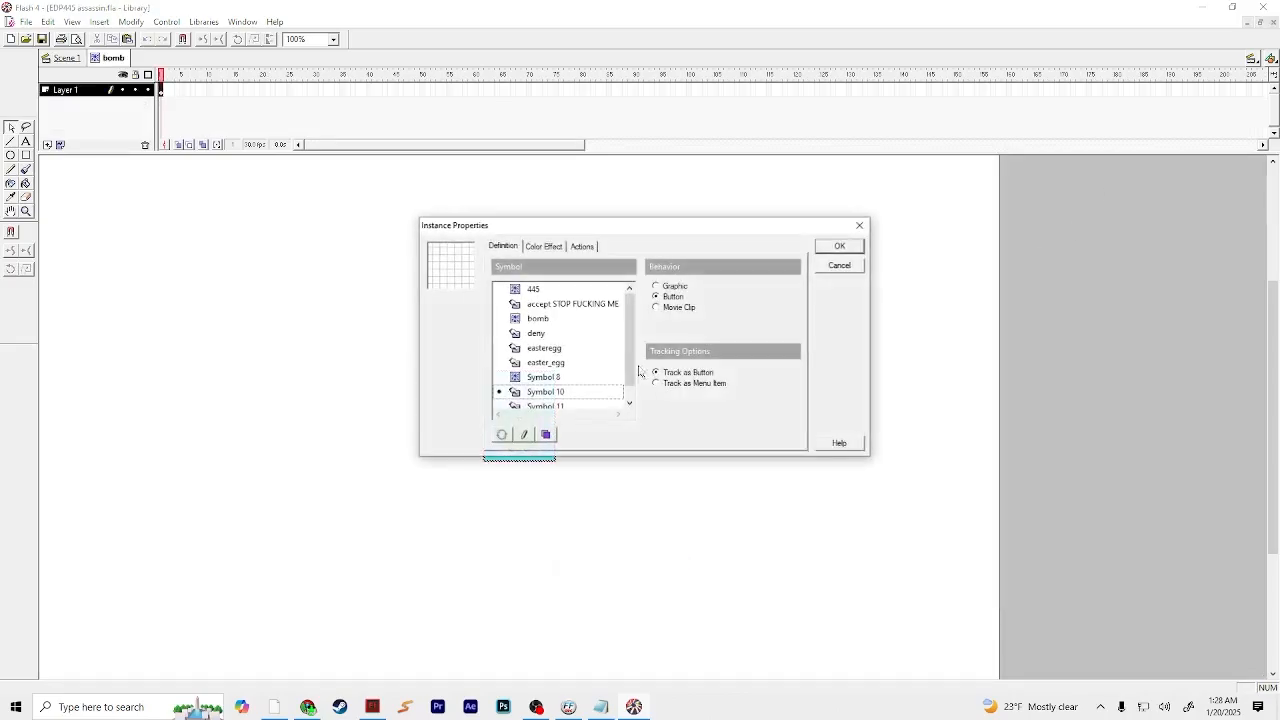
left_click(581, 247)
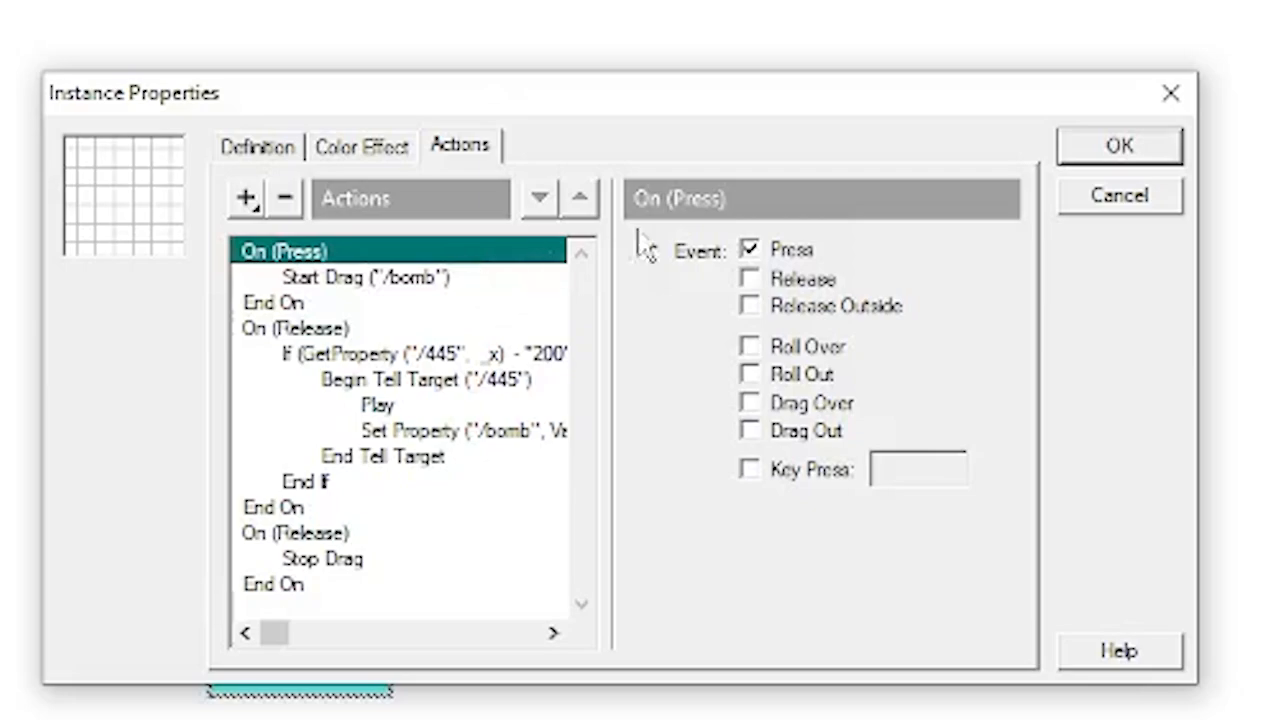
Step: Examine the button's Start Drag, position-checking If, Tell Target and Set Property actions, and close the instance properties
left_click(420, 277)
left_click(420, 328)
left_click(420, 354)
left_click(1002, 264)
left_click(1130, 434)
left_click_drag(251, 157, 540, 180)
left_click_drag(444, 180, 426, 202)
left_click_drag(436, 202, 330, 224)
left_click_drag(330, 224, 700, 226)
left_click(740, 225)
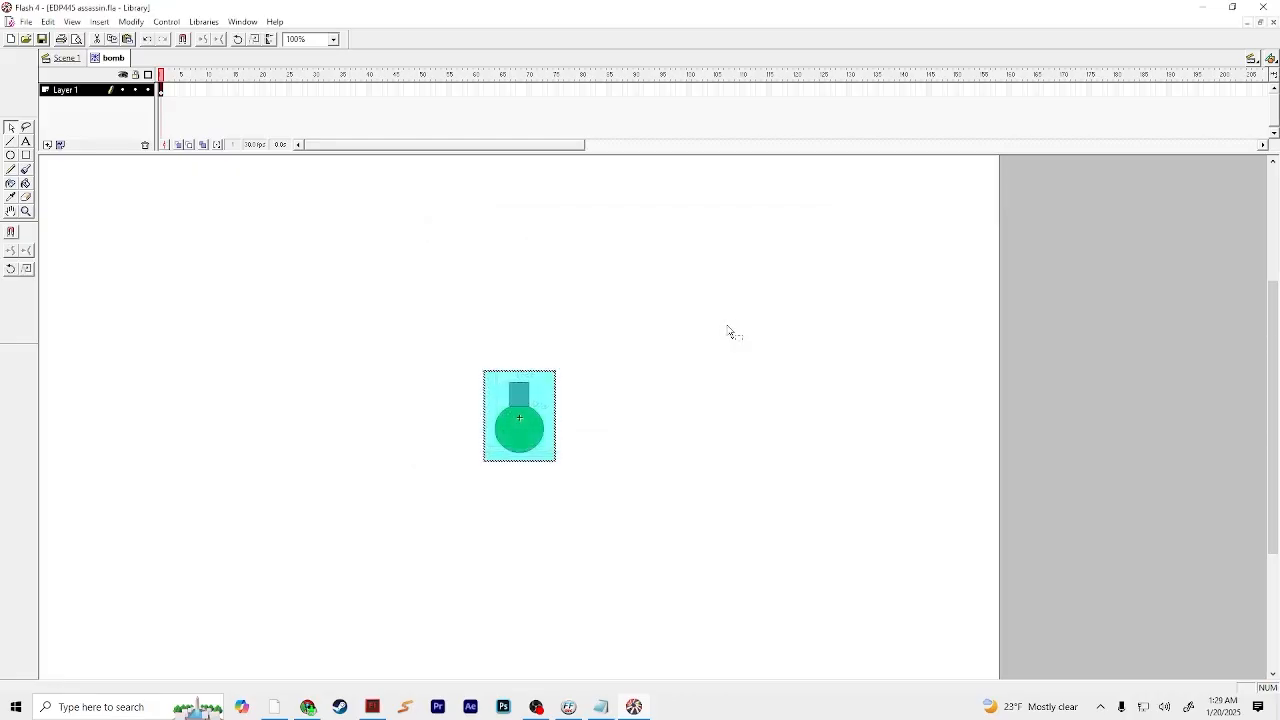
Step: Test the movie from Scene 1 by accepting the mission, feeding the bomb to the character and shooting his stomach, and close the test
left_click(58, 59)
key("ctrl+Return")
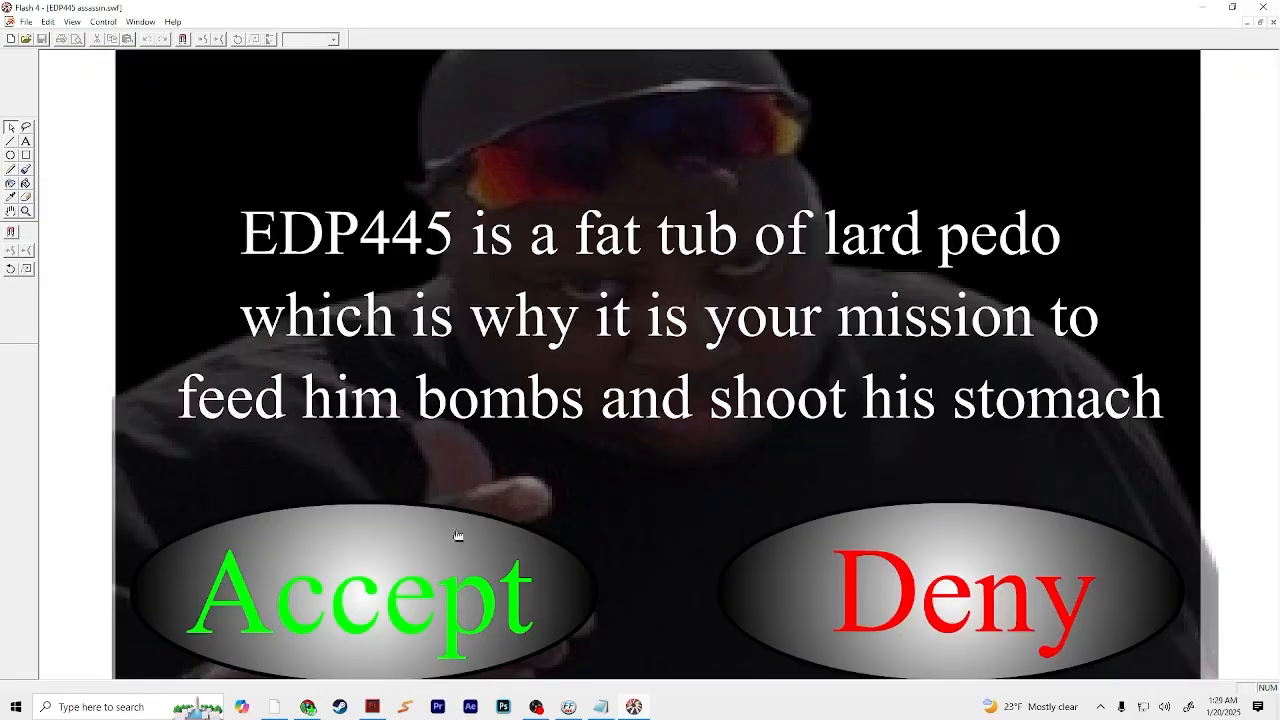
left_click(459, 535)
left_click_drag(270, 396, 648, 225)
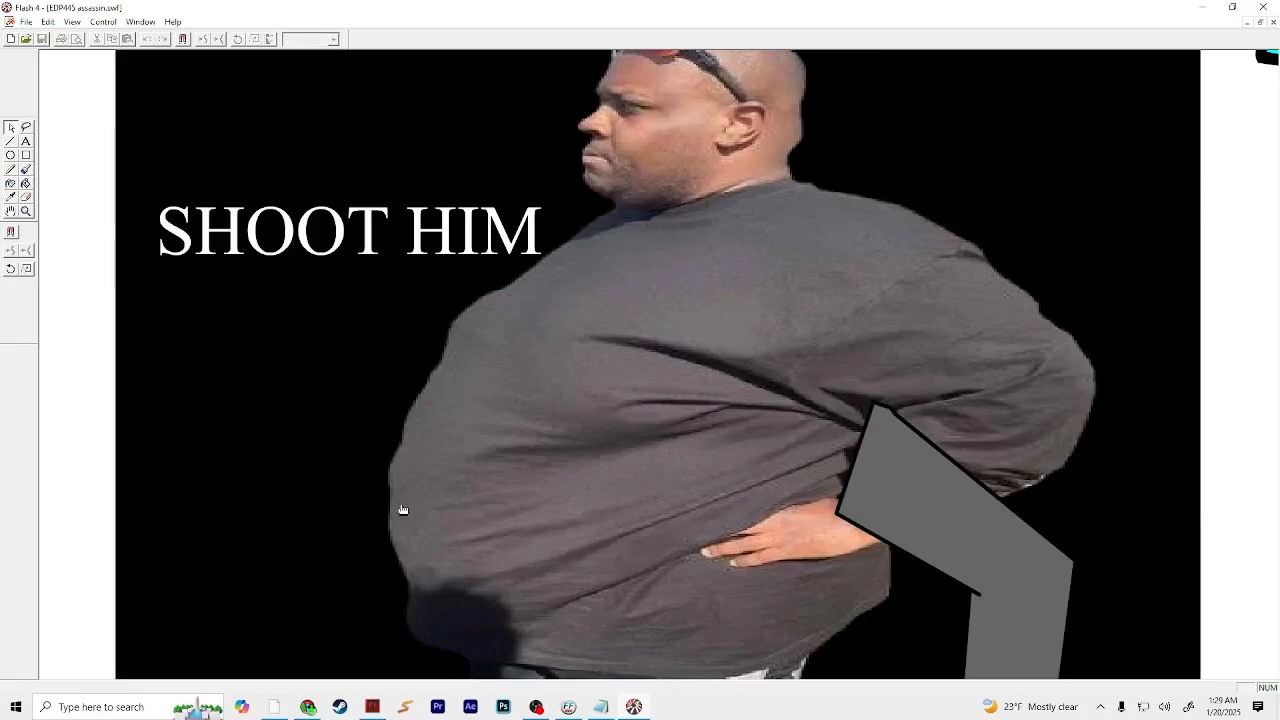
left_click(541, 432)
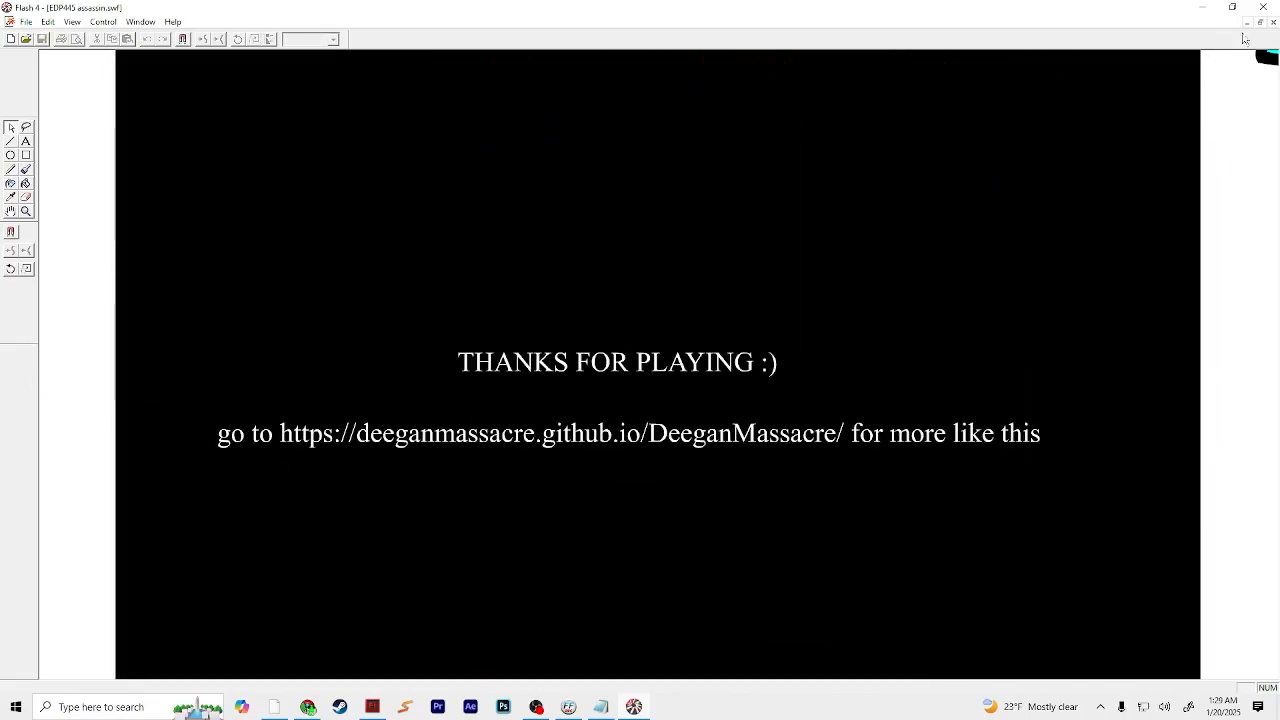
left_click(1273, 22)
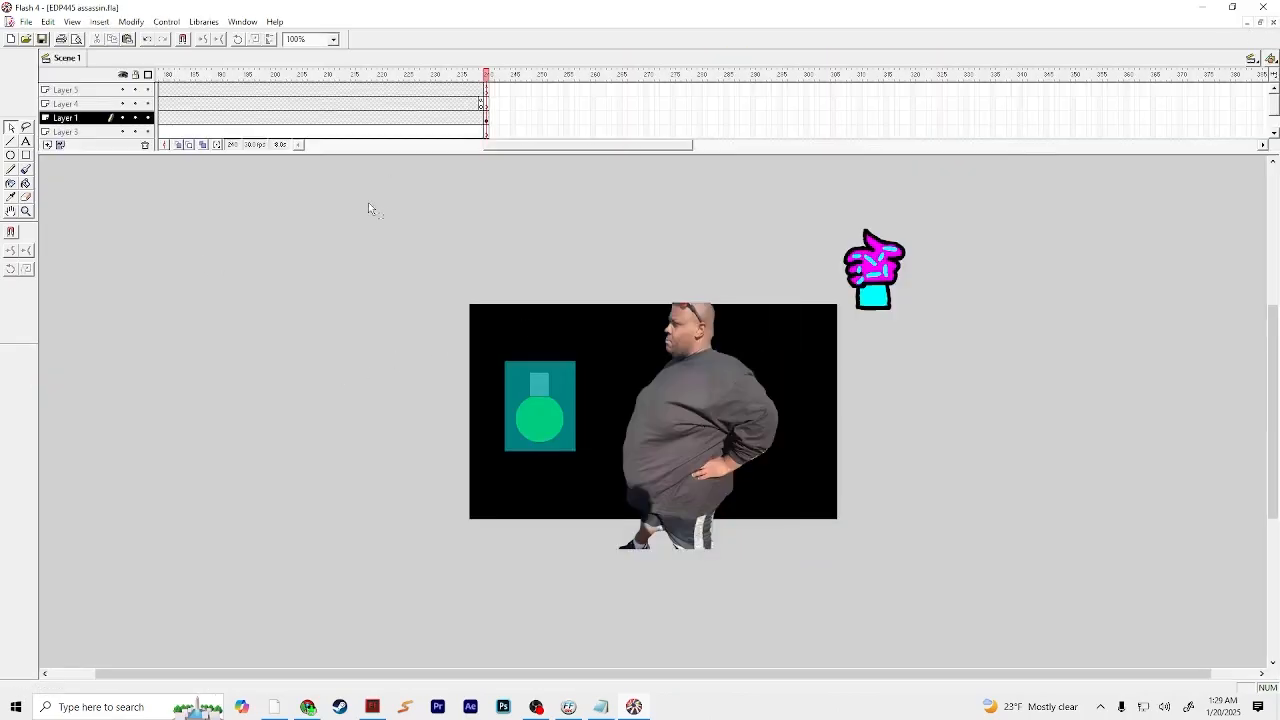
Step: Switch to p diddy part 2.fla, test the movie and accept the mission
left_click(242, 21)
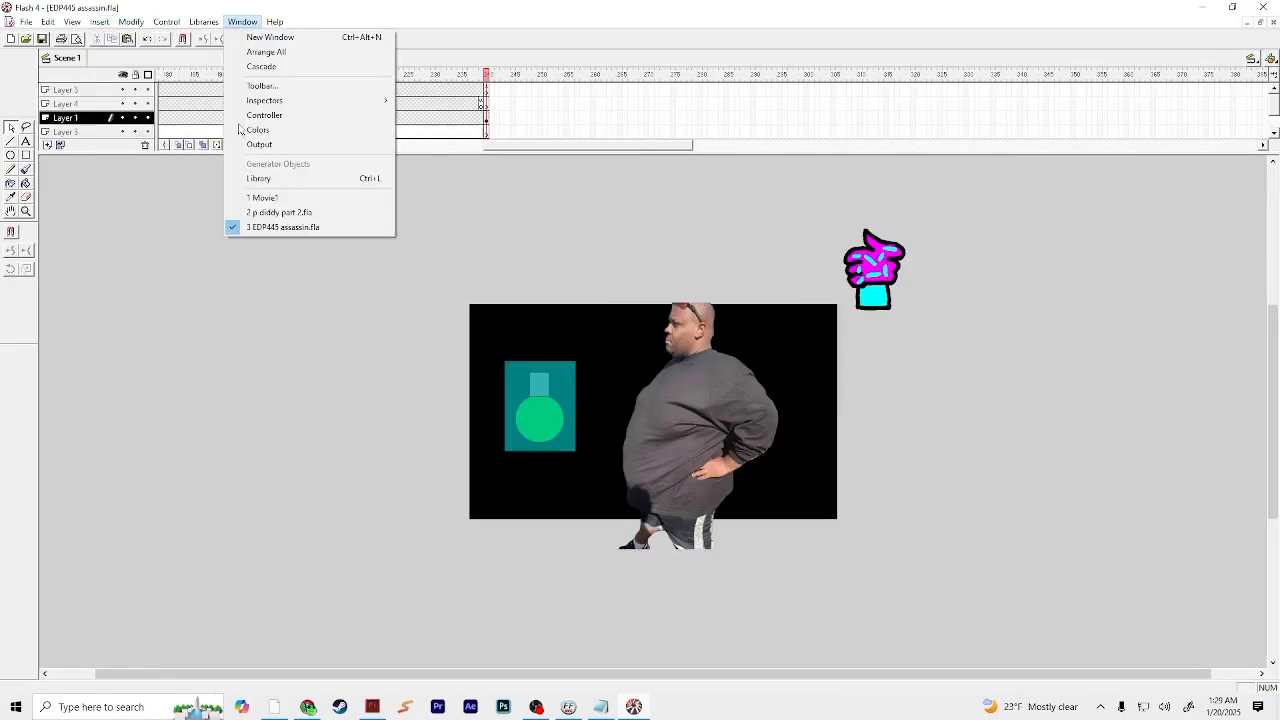
left_click(260, 213)
key("ctrl+Return")
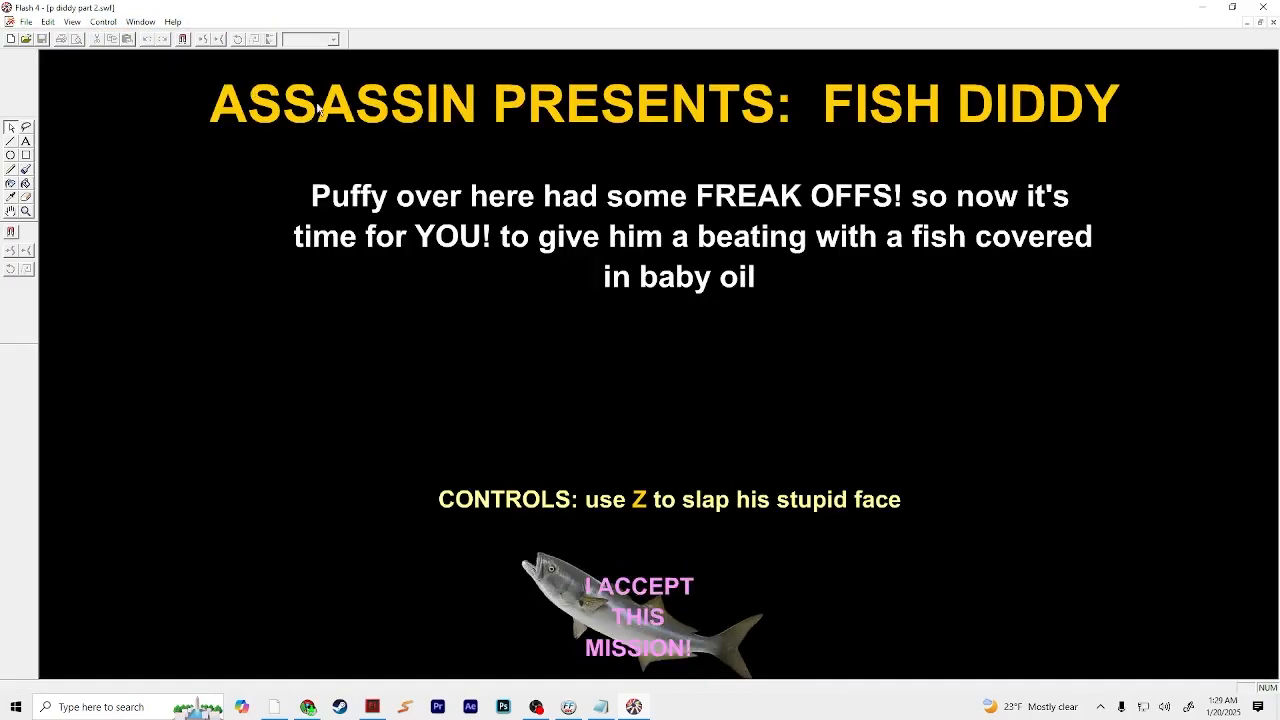
left_click(650, 548)
Step: Slap the character repeatedly with the fish to test the hit reaction and the shrinking Puff health bar
key("z")
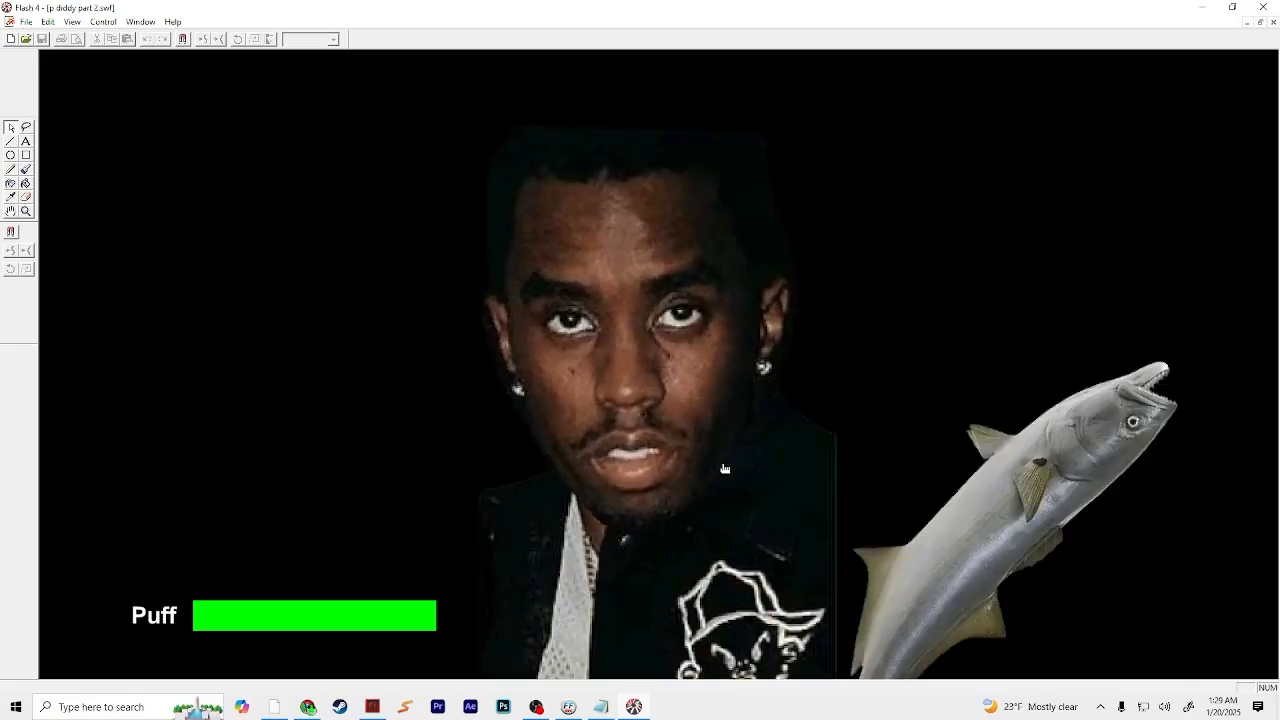
left_click(725, 468)
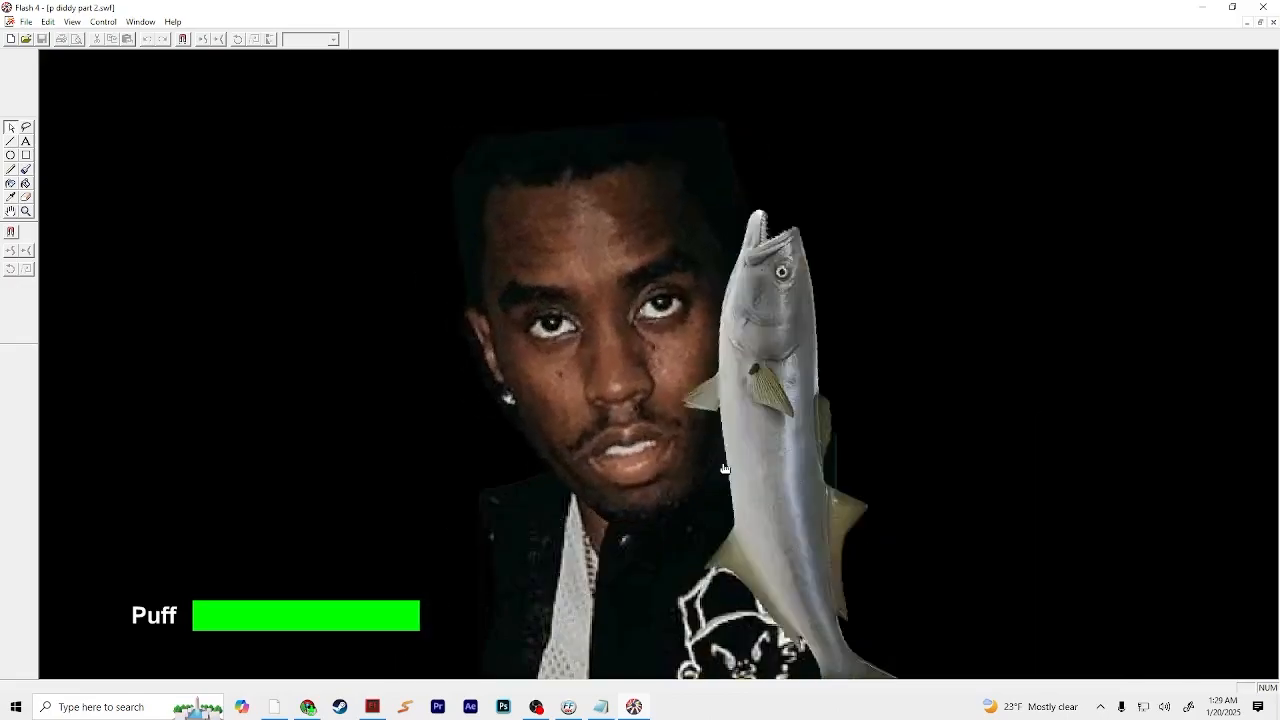
left_click(725, 468)
left_click(725, 468)
left_click(725, 468)
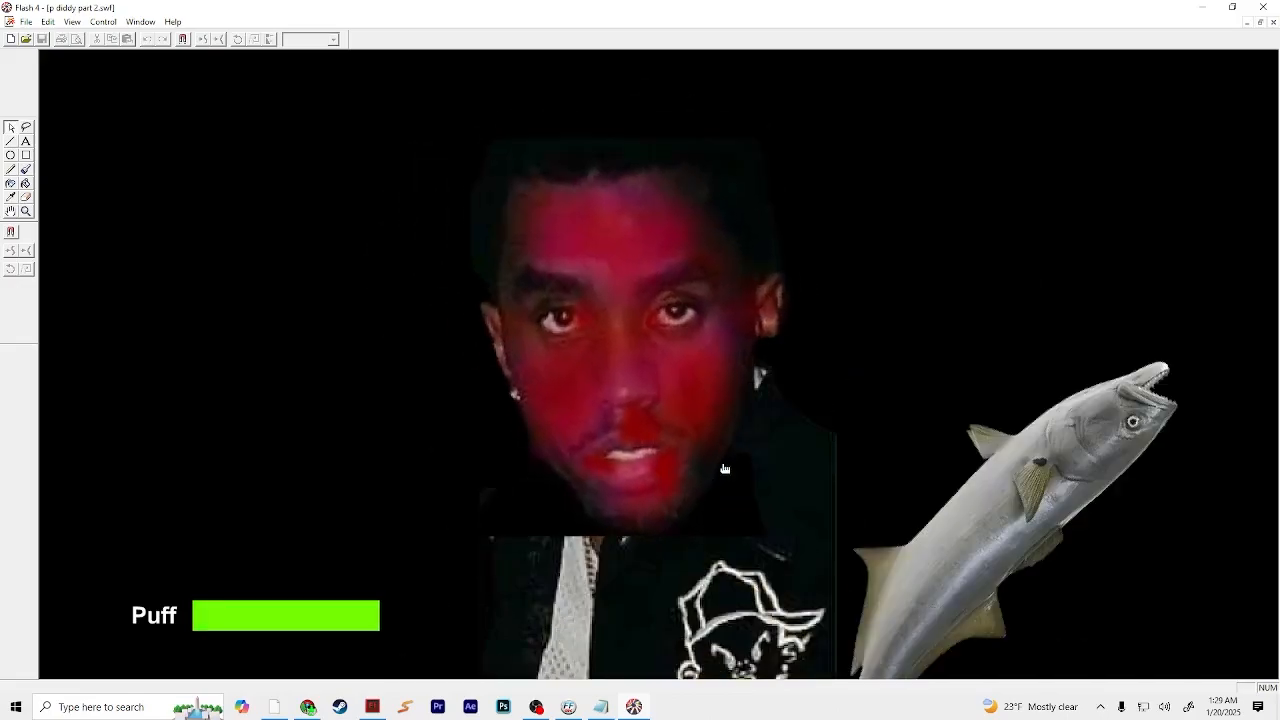
left_click(725, 468)
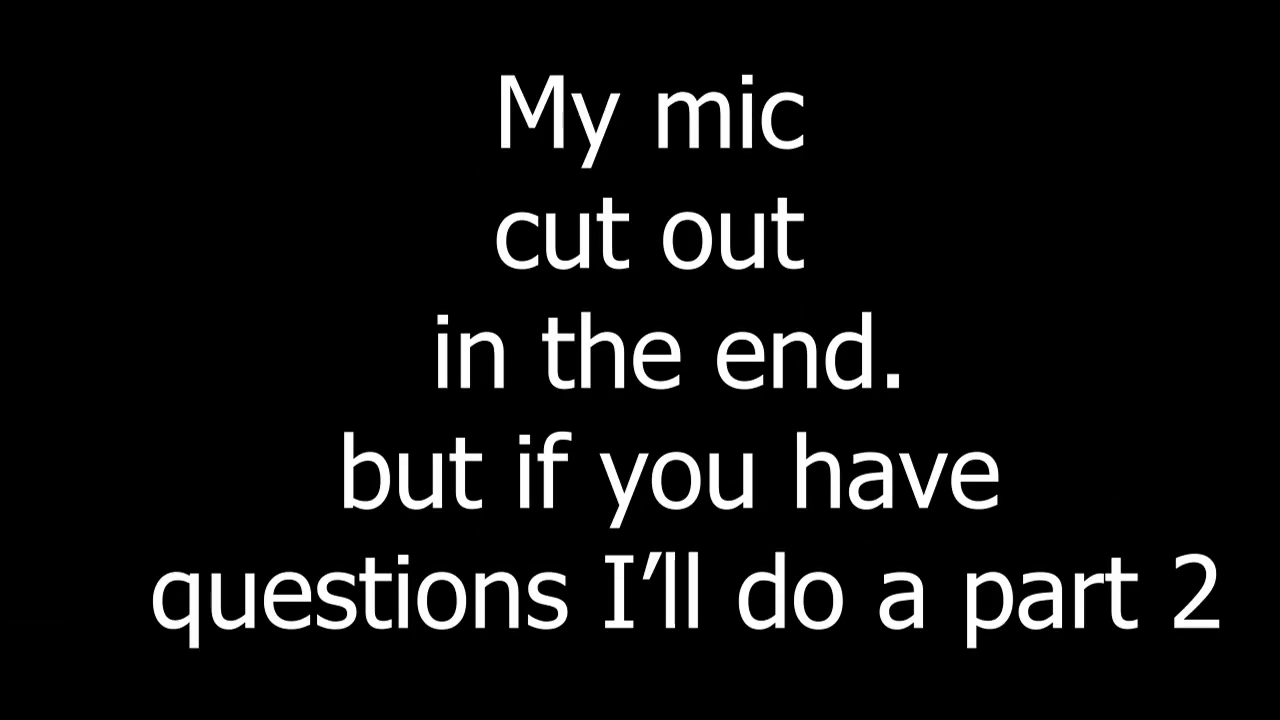